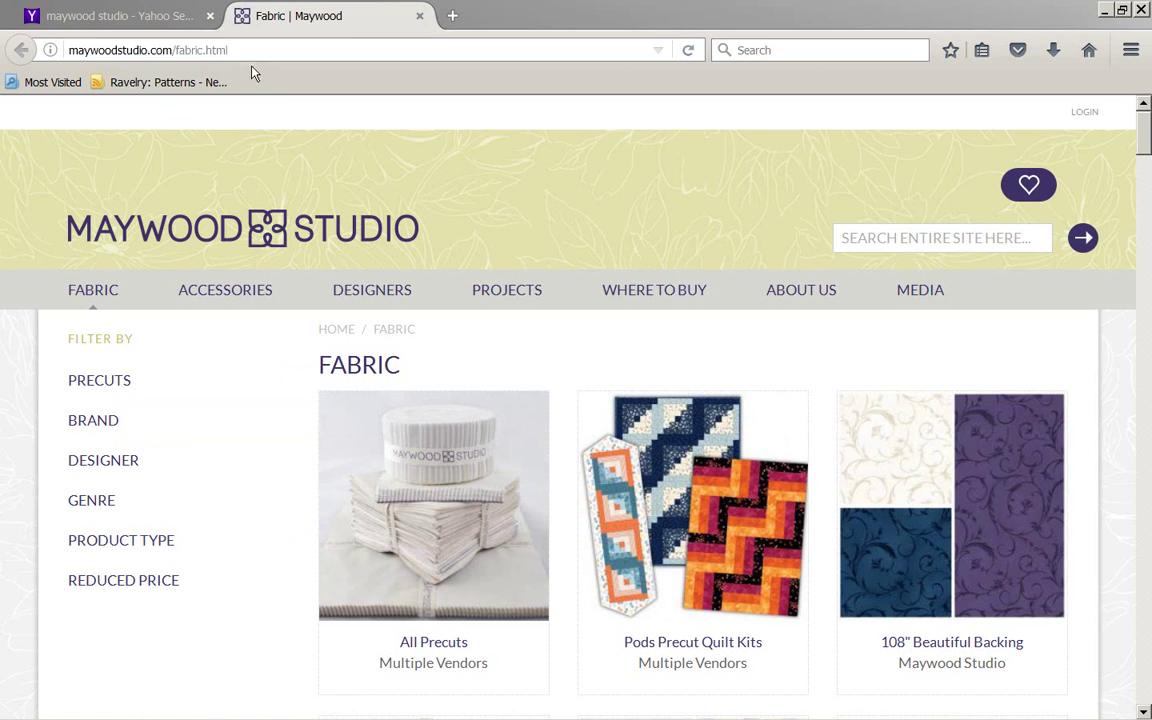
Search the Maywood Studio site for WELCOME HOME COLLECTION ONE and look through the suggested fabrics
{"action": "left_click", "coordinate": [856, 237]}
{"action": "type", "text": "WELCOME HOME C"}
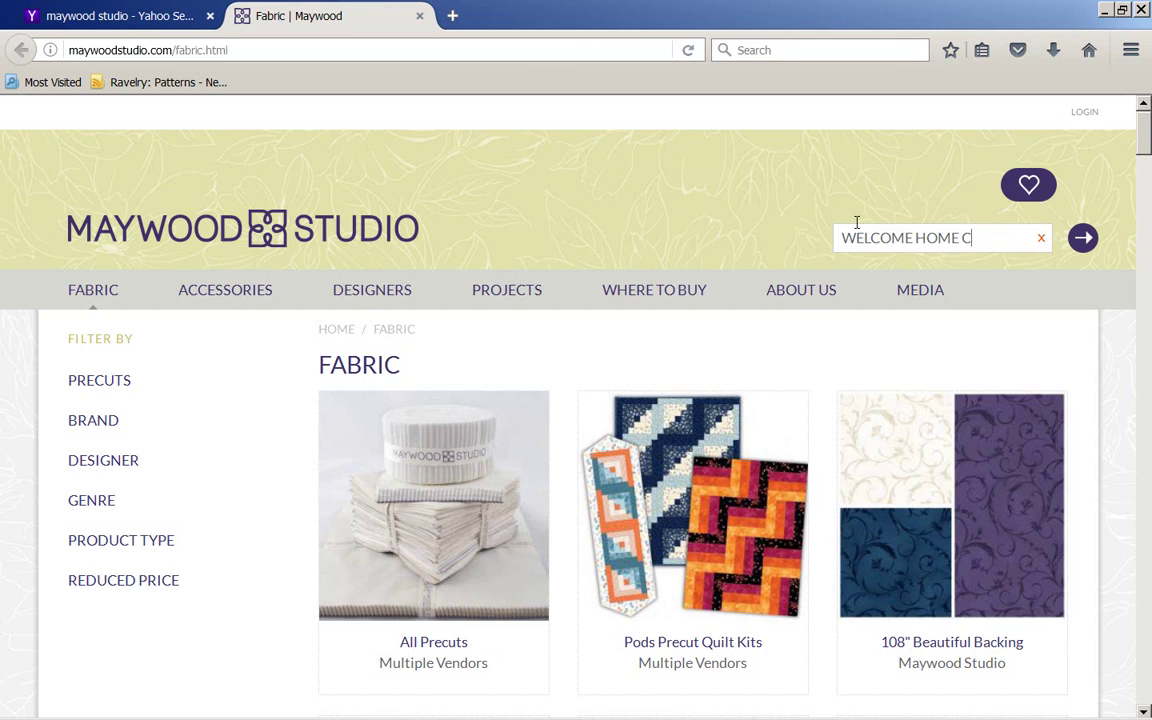
{"action": "type", "text": "OLLECTION ONE"}
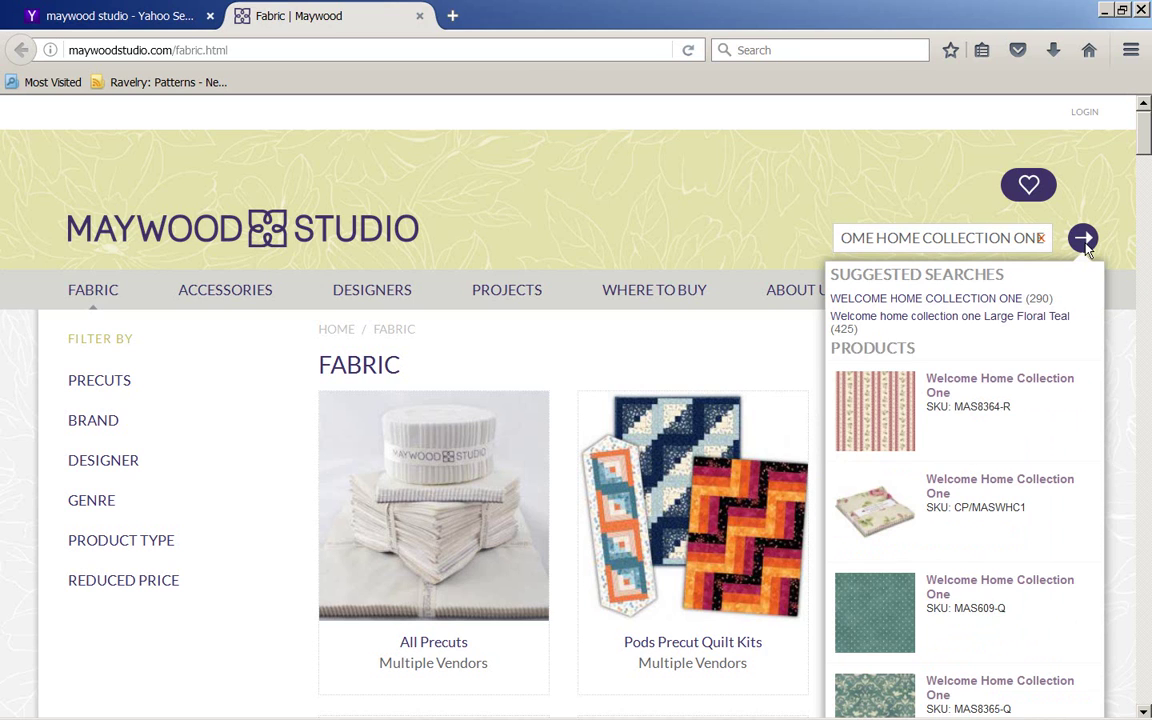
{"action": "scroll", "coordinate": [1016, 399], "scroll_direction": "down", "scroll_amount": 3}
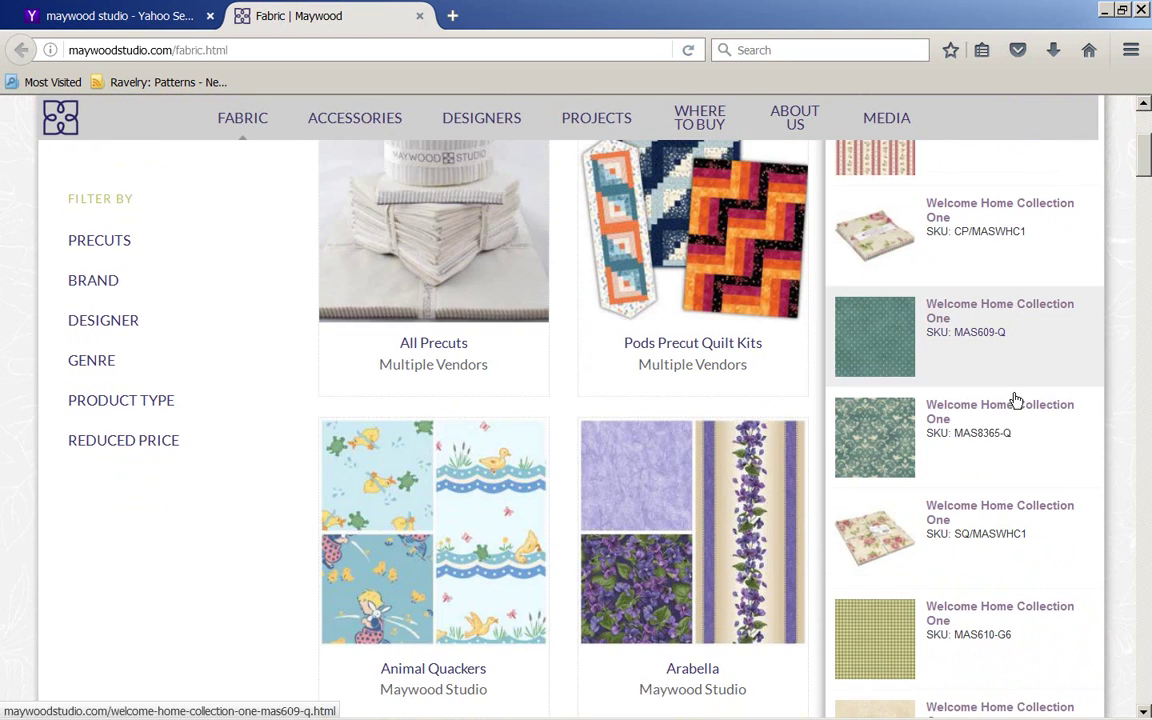
{"action": "scroll", "coordinate": [1016, 399], "scroll_direction": "down", "scroll_amount": 1}
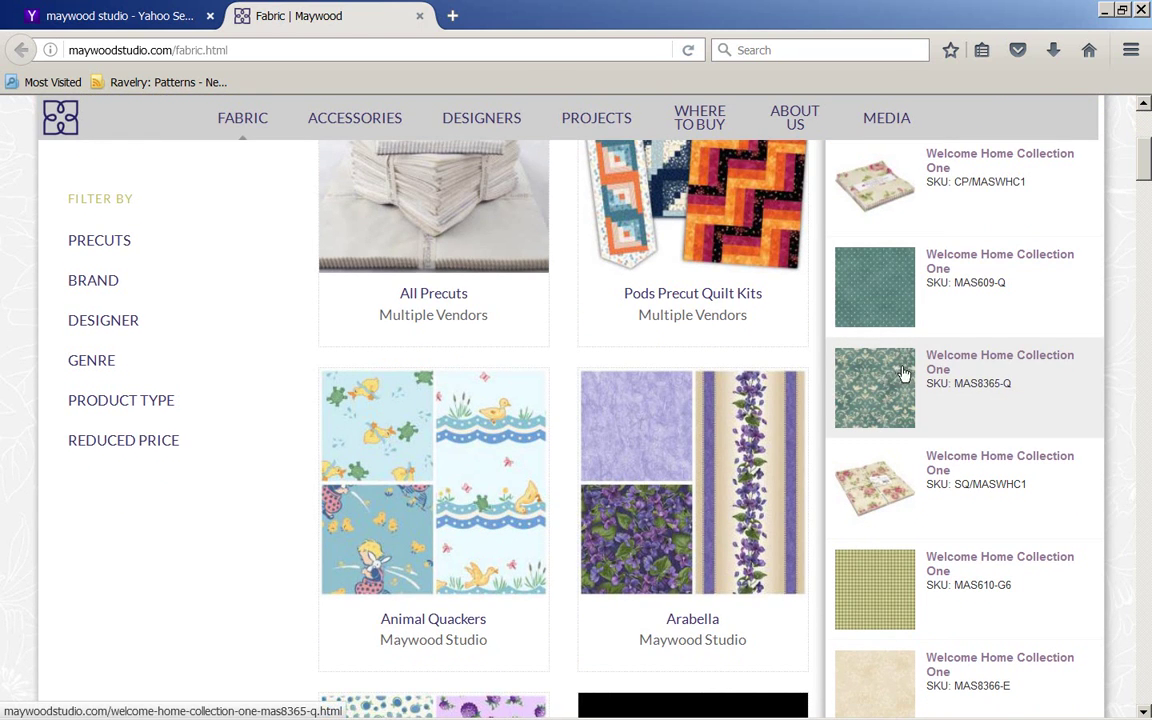
{"action": "scroll", "coordinate": [612, 485], "scroll_direction": "down", "scroll_amount": 10}
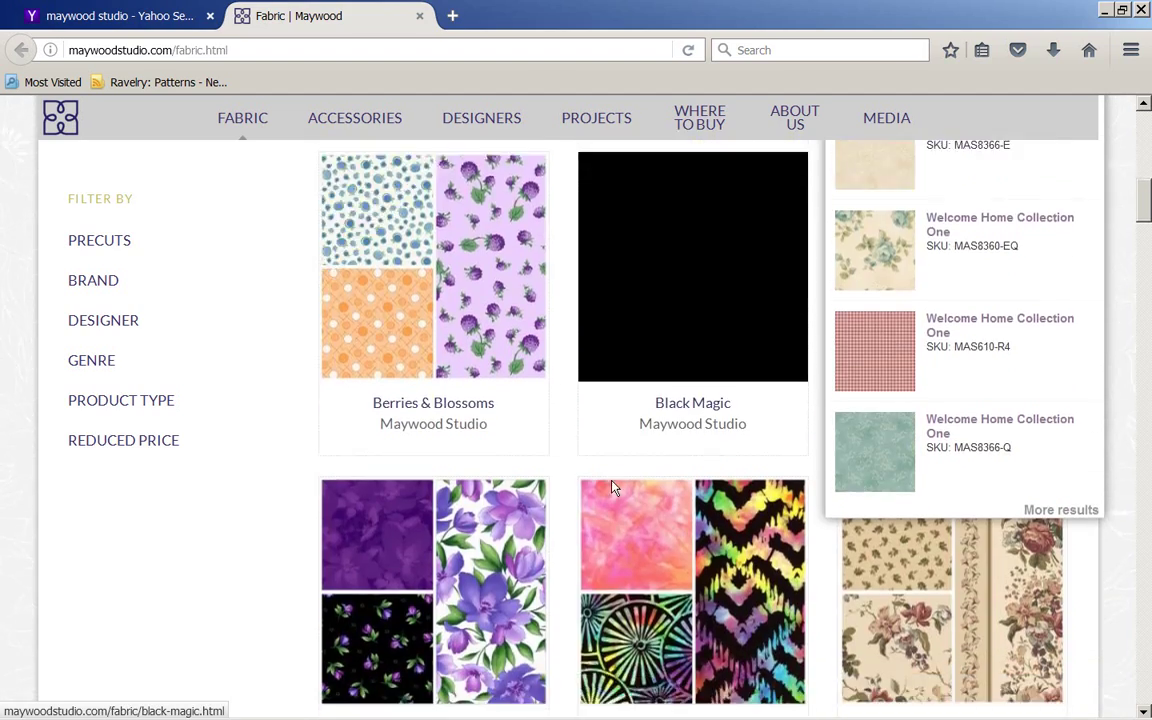
{"action": "scroll", "coordinate": [612, 487], "scroll_direction": "down", "scroll_amount": 5}
{"action": "scroll", "coordinate": [612, 485], "scroll_direction": "up", "scroll_amount": 12}
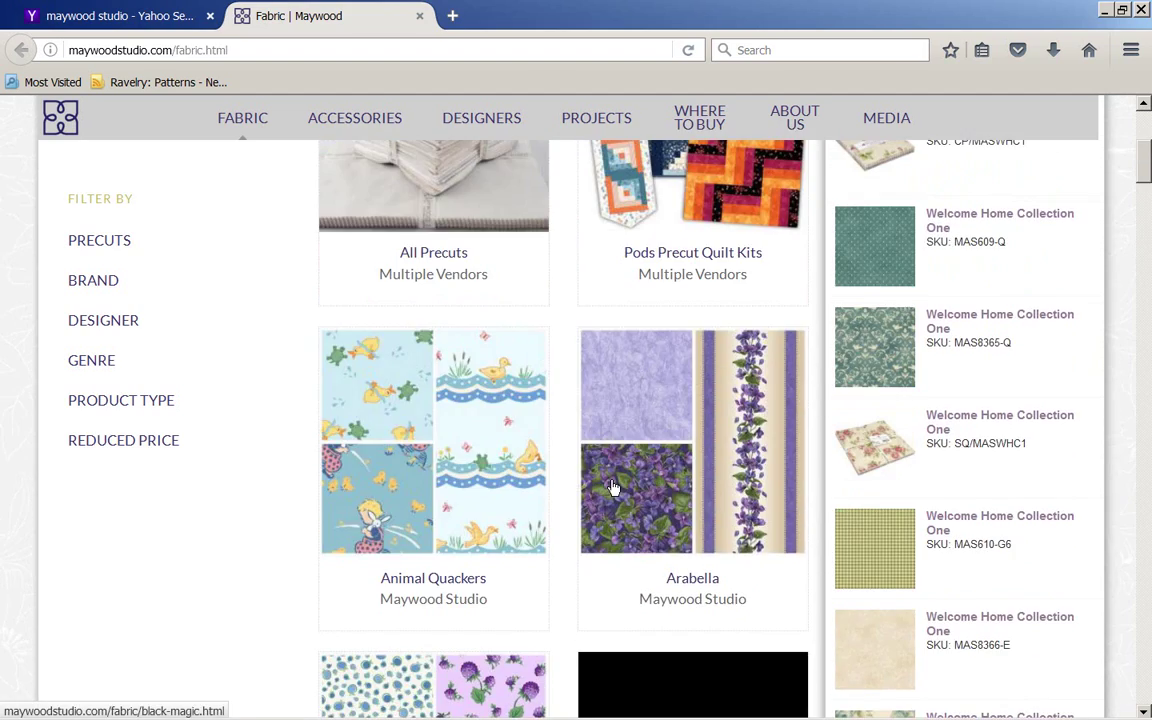
{"action": "scroll", "coordinate": [612, 487], "scroll_direction": "up", "scroll_amount": 3}
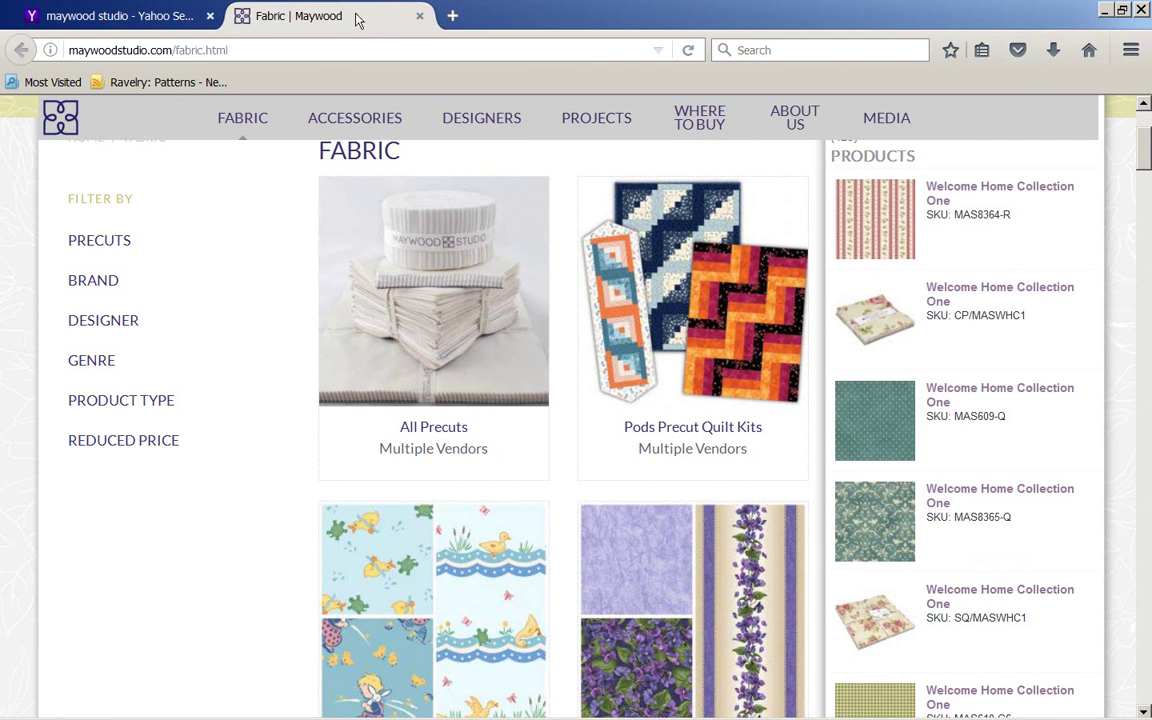
Shrink the browser window and save the MAS609-Q and MAS8365-Q fabric swatch images to the desktop
{"action": "left_click", "coordinate": [1123, 12]}
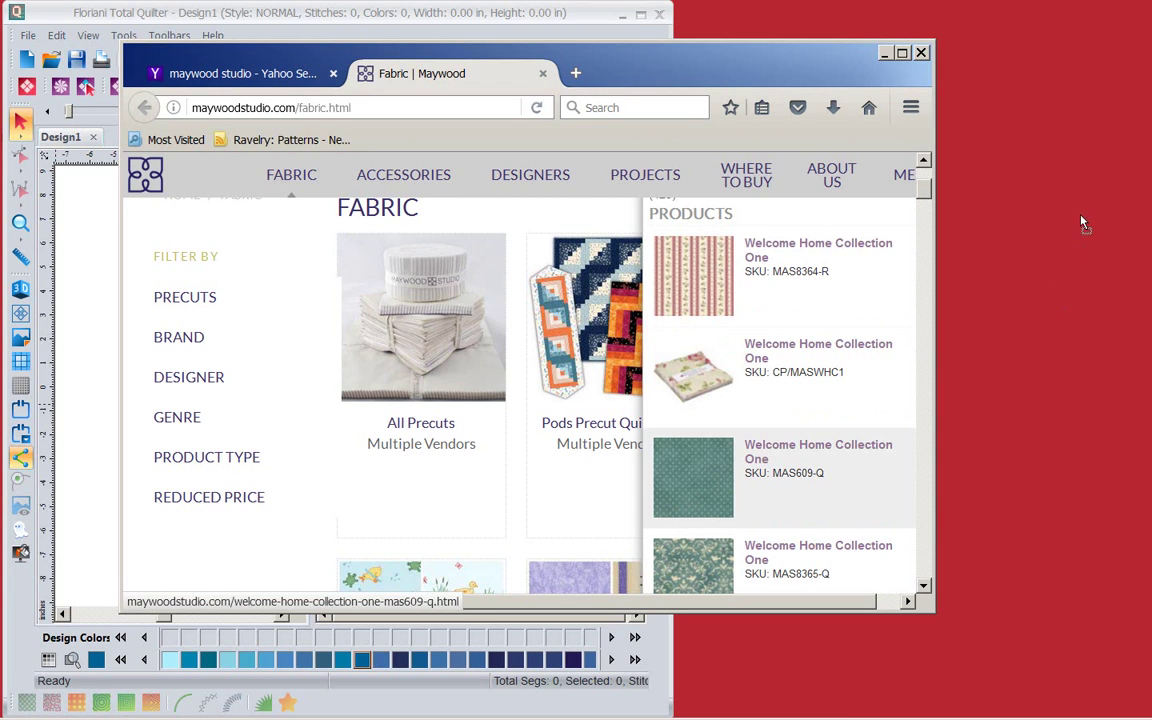
{"action": "left_click_drag", "start_coordinate": [1068, 146], "coordinate": [1067, 156]}
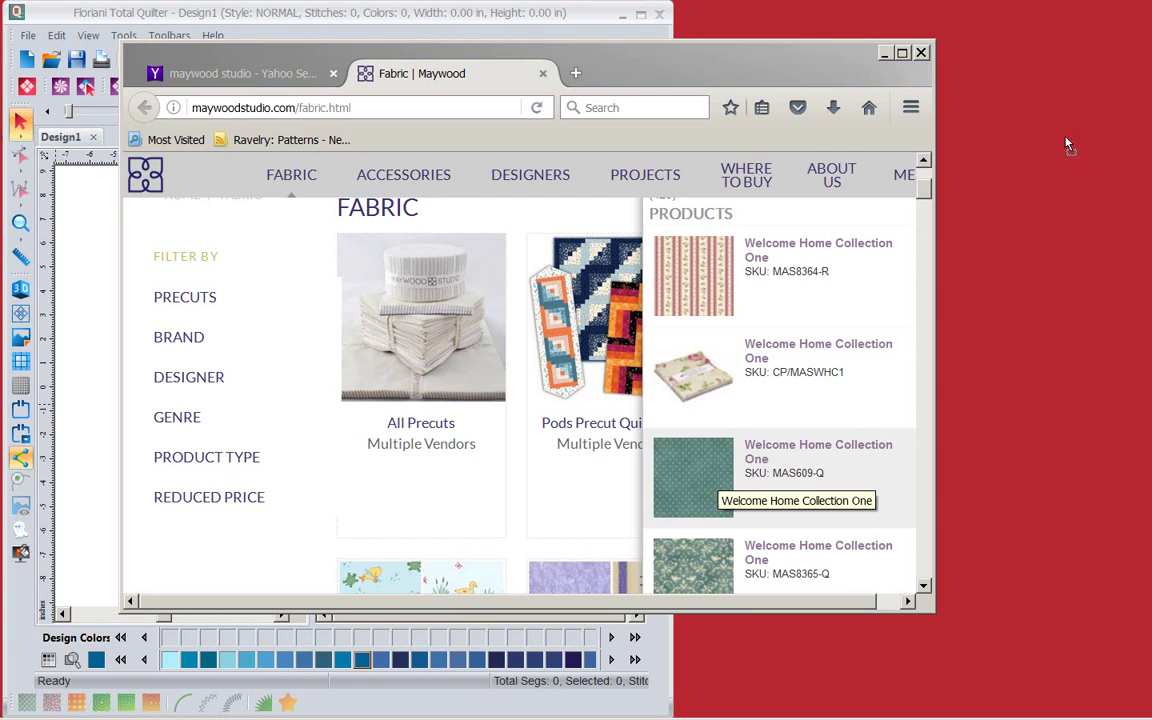
{"action": "left_click_drag", "start_coordinate": [712, 573], "coordinate": [1040, 303]}
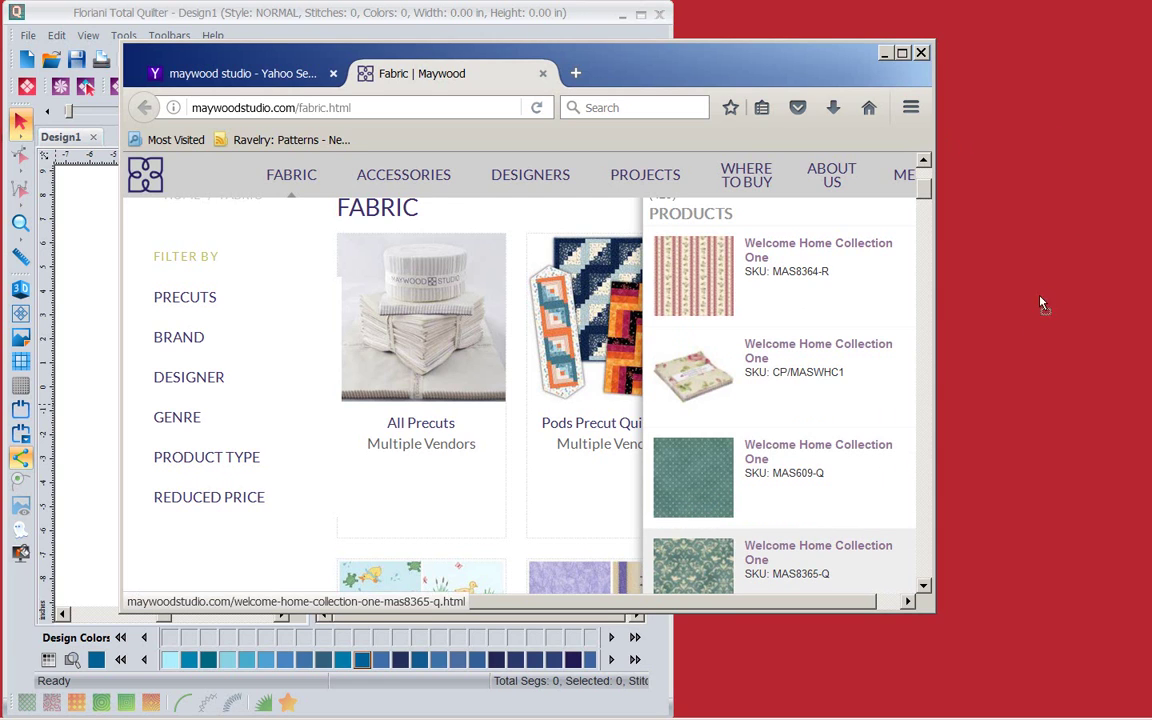
{"action": "left_click_drag", "start_coordinate": [1040, 203], "coordinate": [1040, 203]}
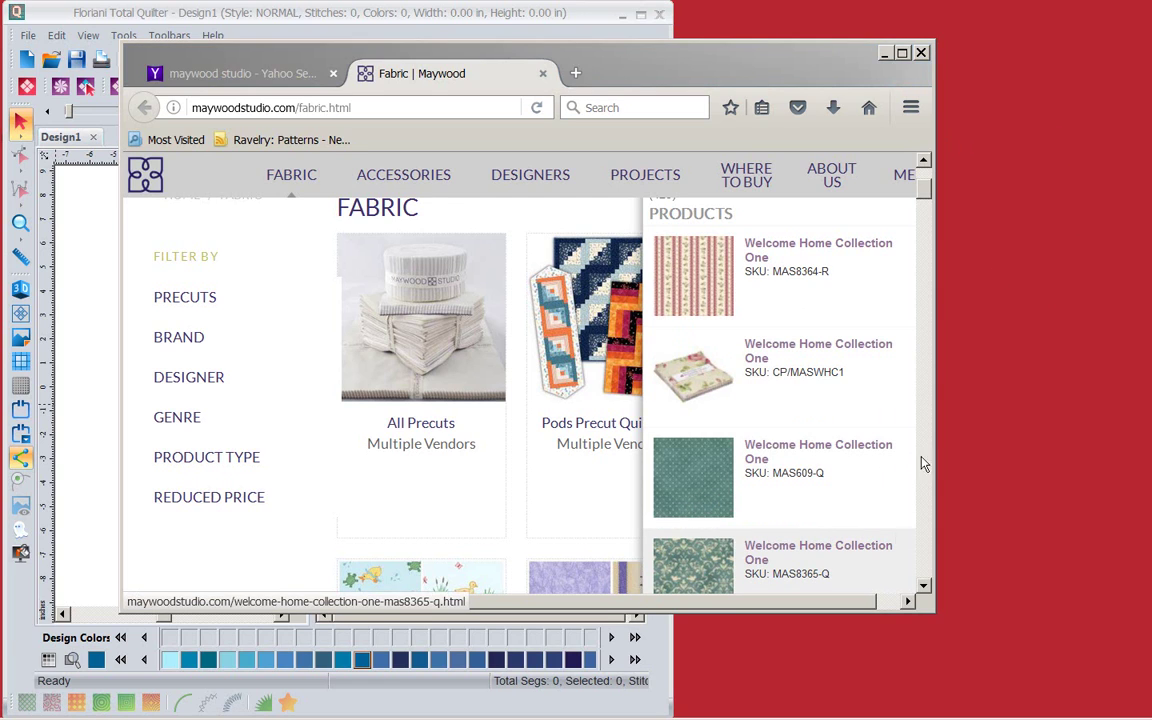
Show more results for the collection and save the red dotted MAS609-R4 swatch image to the desktop
{"action": "left_click", "coordinate": [925, 588]}
{"action": "left_click_drag", "start_coordinate": [925, 588], "coordinate": [925, 588]}
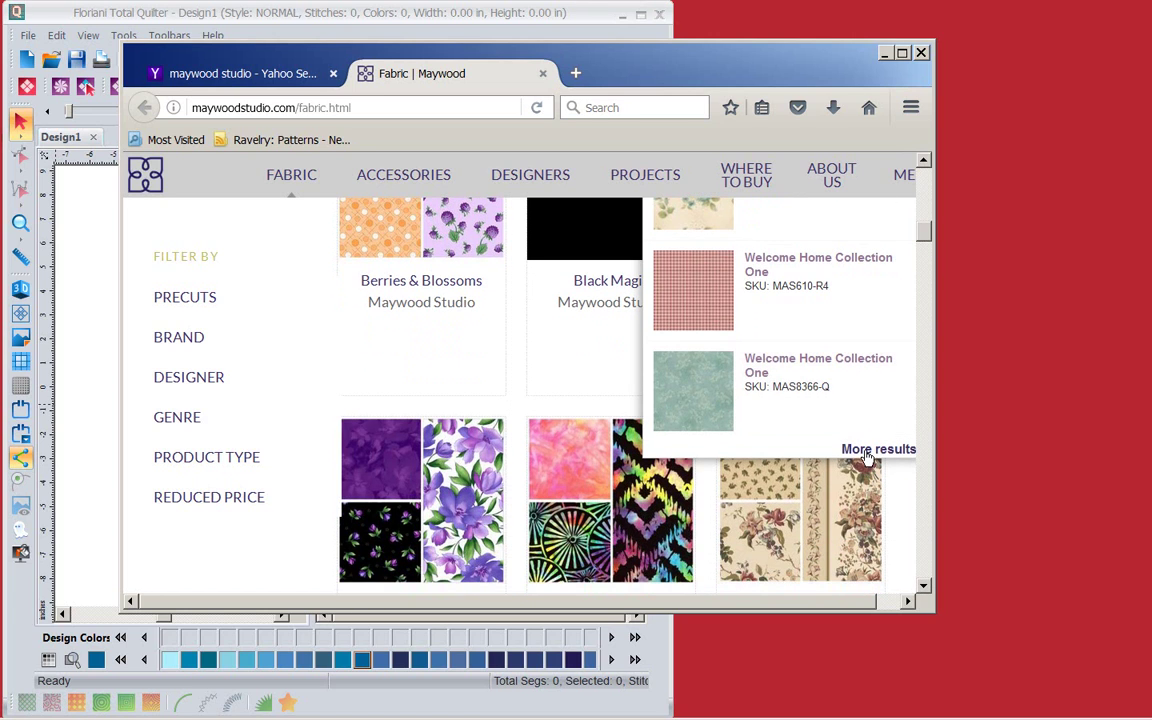
{"action": "left_click", "coordinate": [865, 452]}
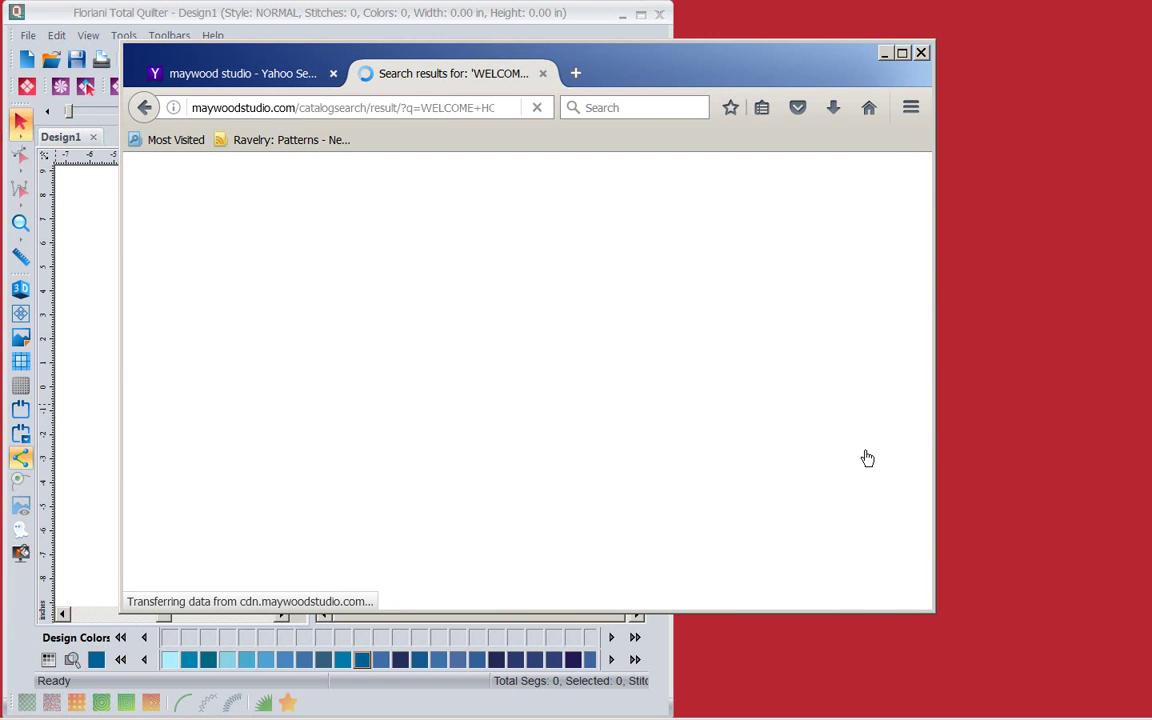
{"action": "scroll", "coordinate": [867, 455], "scroll_direction": "down", "scroll_amount": 5}
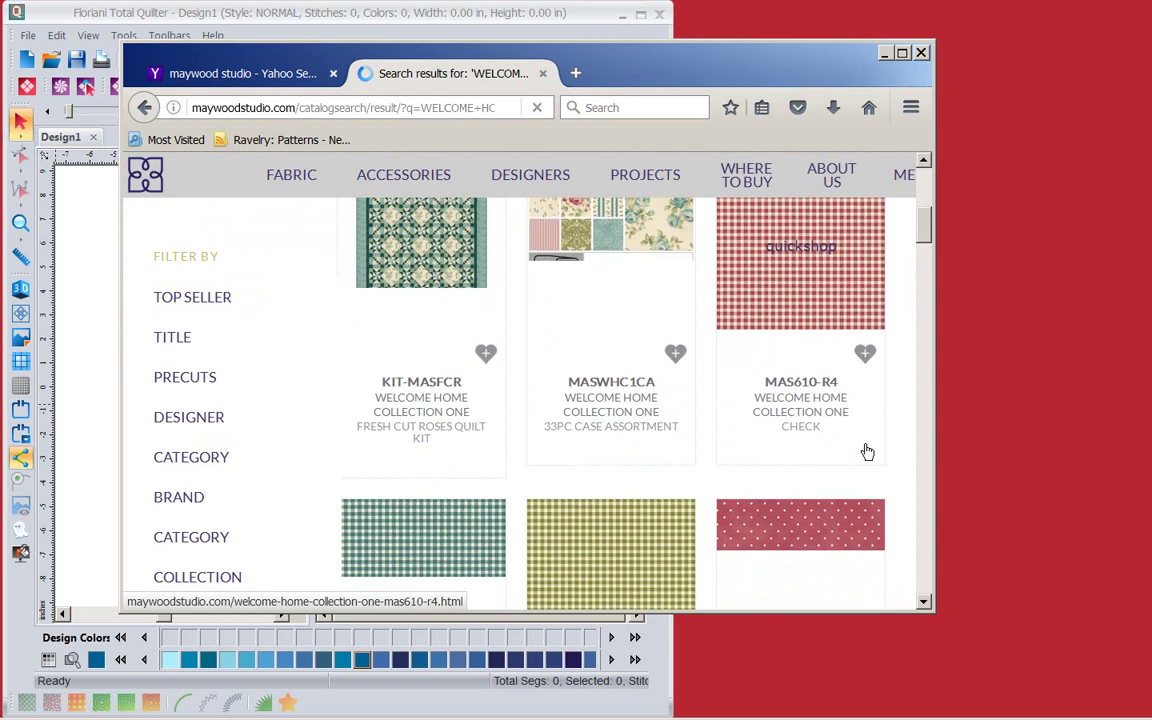
{"action": "scroll", "coordinate": [867, 453], "scroll_direction": "down", "scroll_amount": 1}
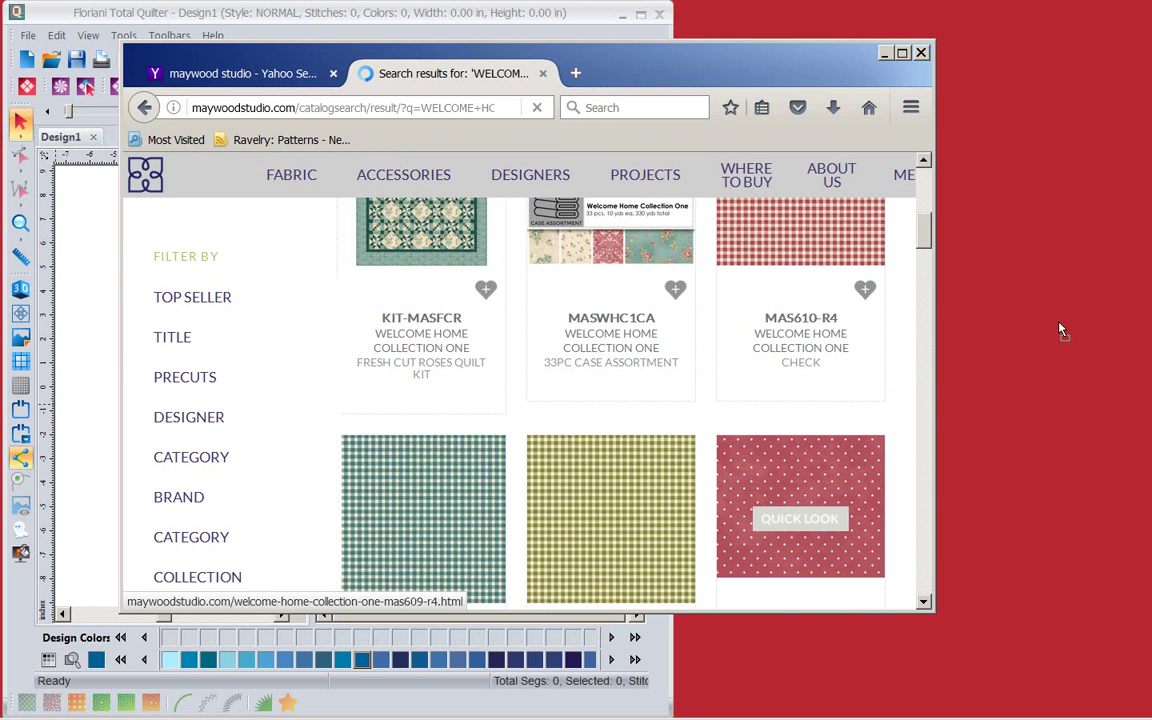
{"action": "left_click_drag", "start_coordinate": [1062, 330], "coordinate": [1062, 330]}
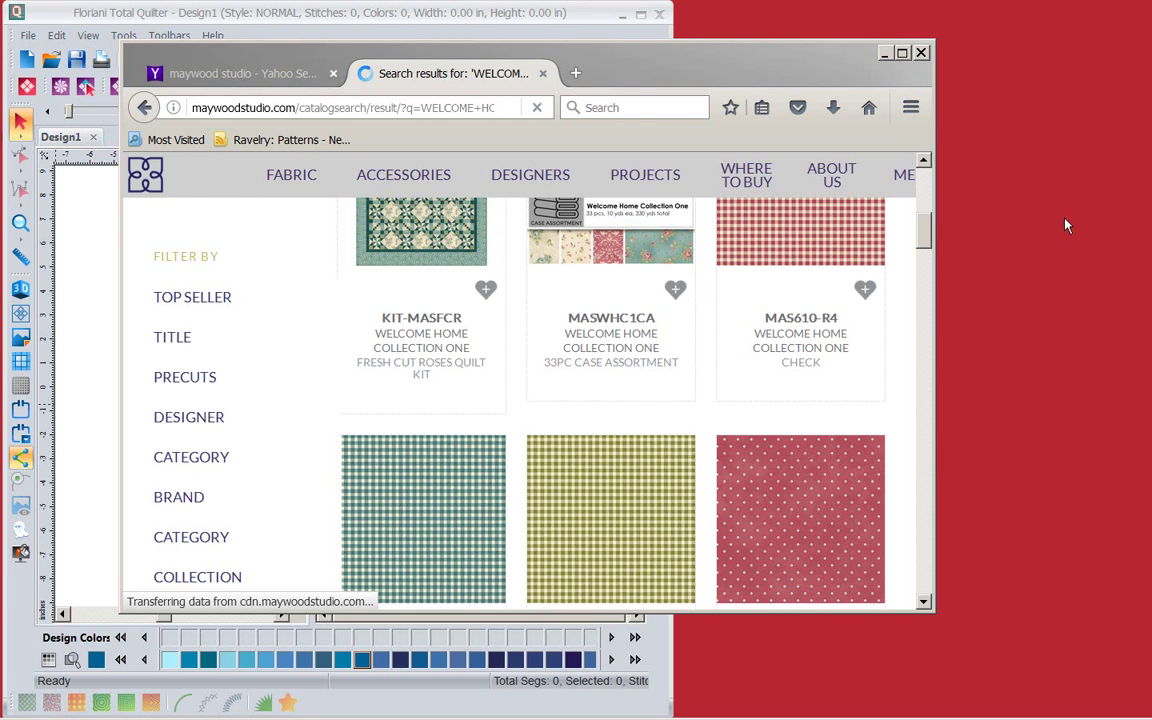
Save the green swirl MAS8366-G swatch to the desktop and try to save the teal rose floral MAS8362-Q swatch
{"action": "left_click_drag", "start_coordinate": [927, 232], "coordinate": [933, 400]}
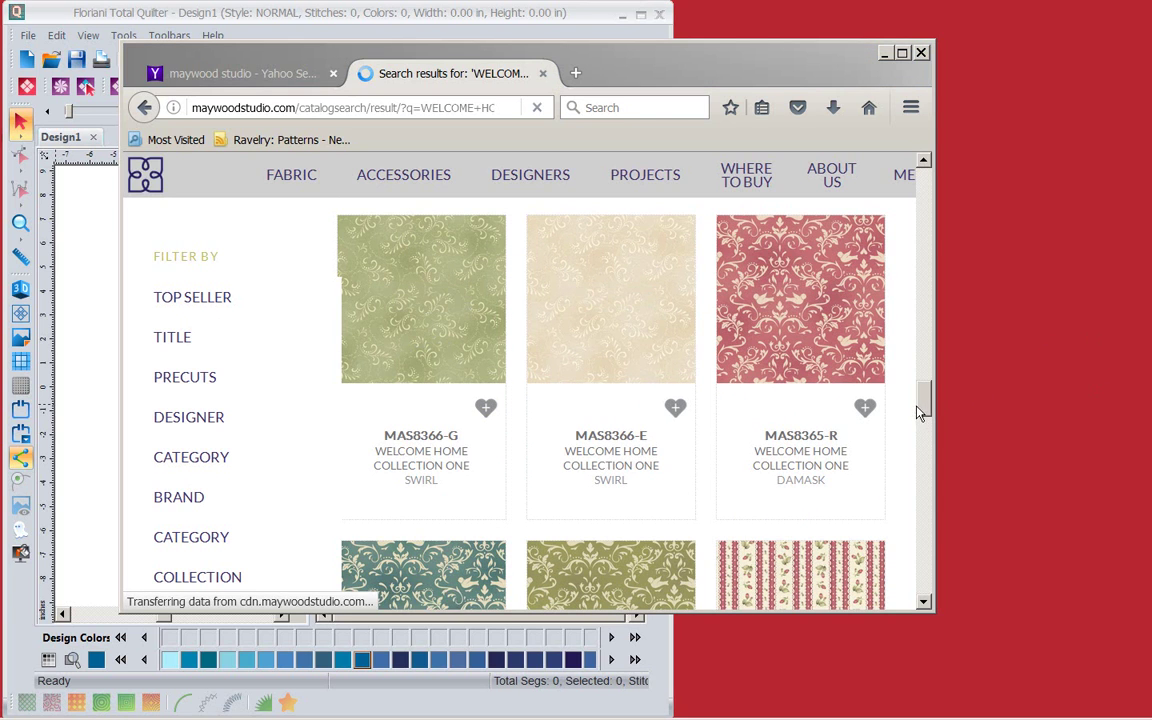
{"action": "left_click", "coordinate": [924, 443]}
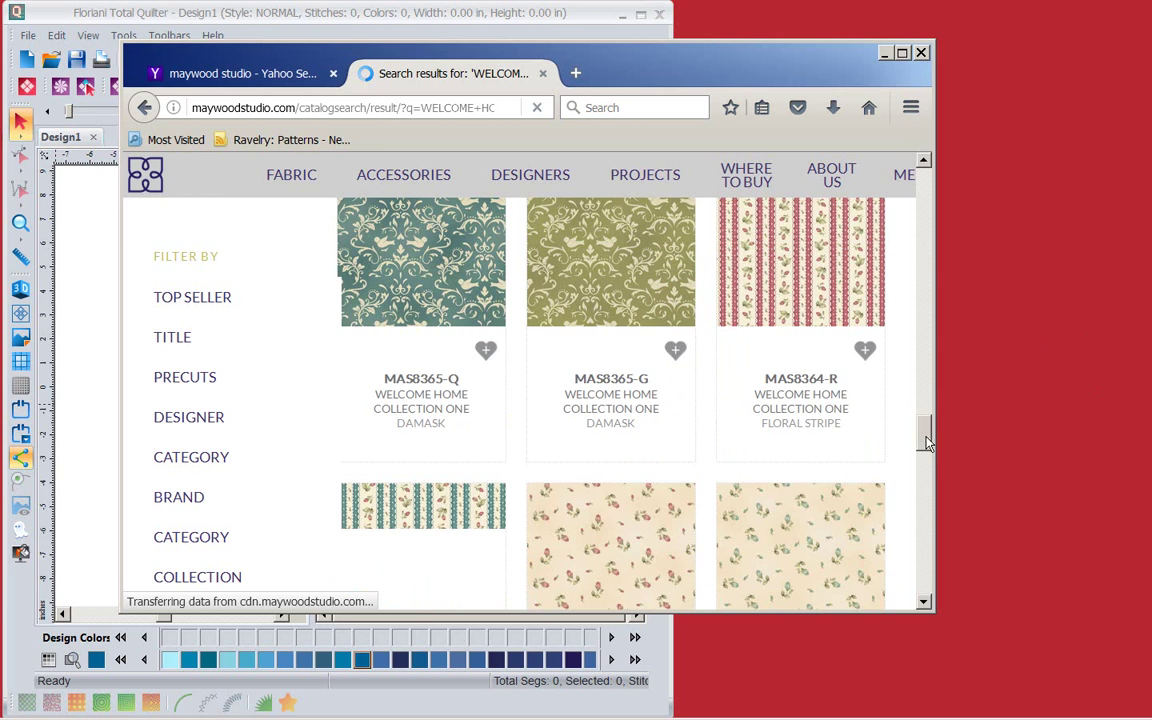
{"action": "left_click", "coordinate": [925, 456]}
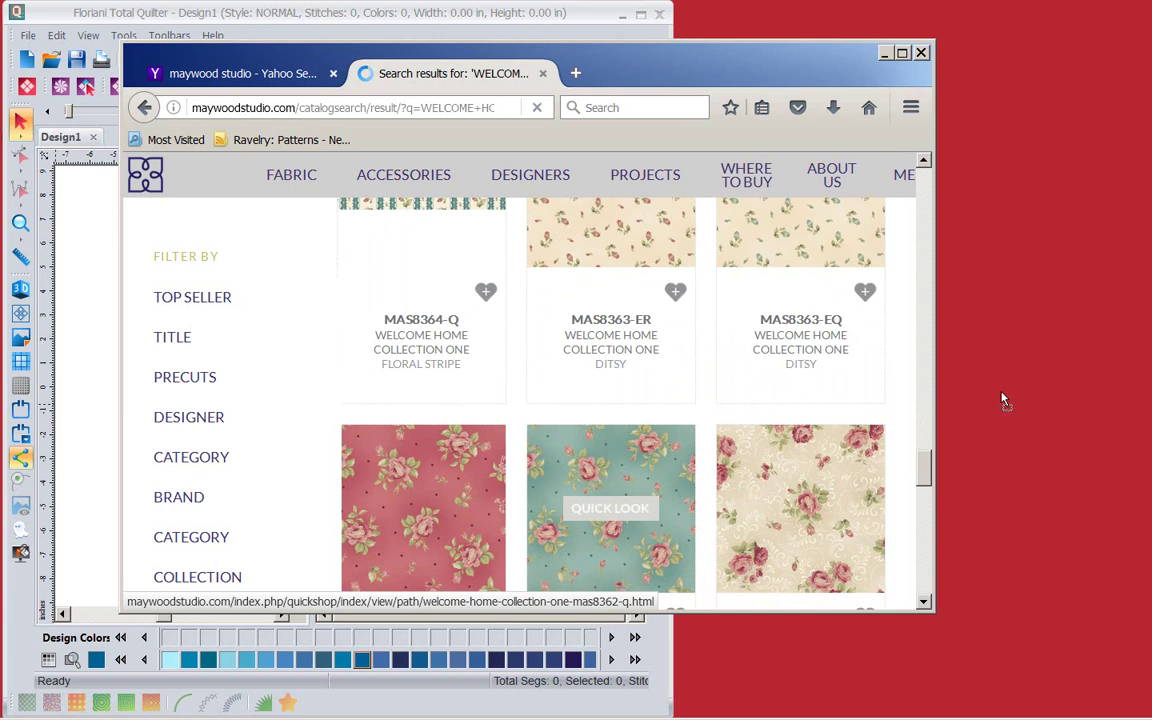
{"action": "left_click_drag", "start_coordinate": [1016, 392], "coordinate": [1016, 393]}
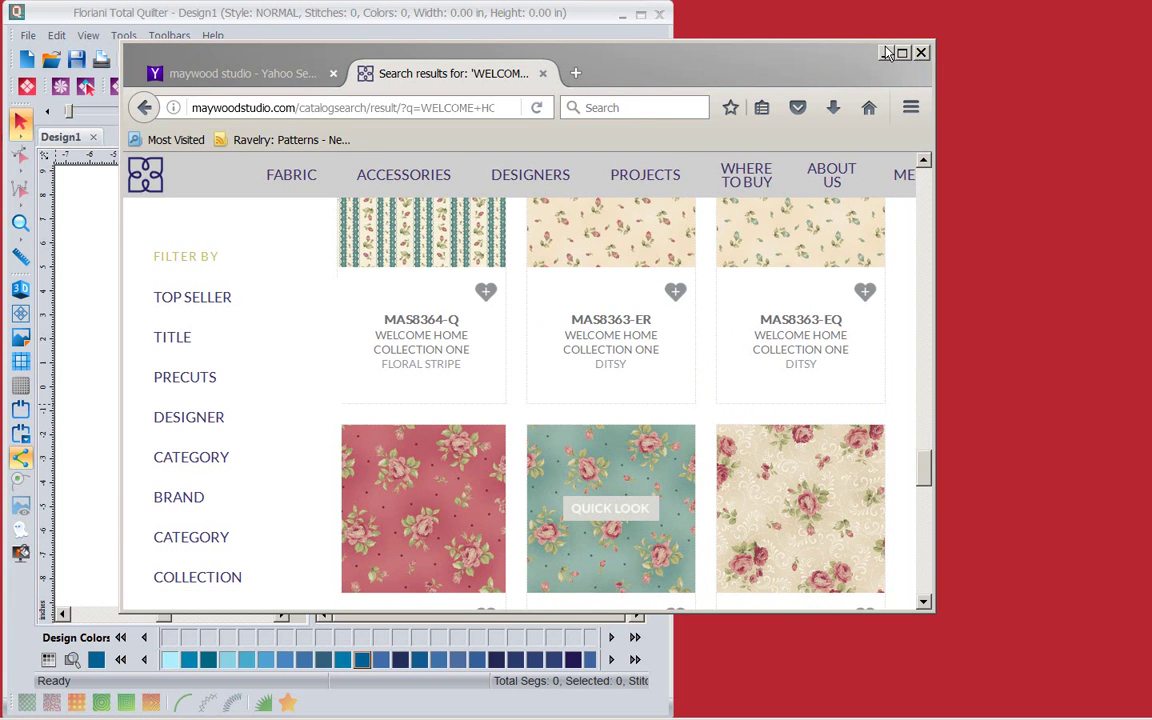
Minimize the browser, uncover the saved swatches on the desktop to check them, and maximize Floriani Total Quilter
{"action": "left_click", "coordinate": [808, 52]}
{"action": "left_click", "coordinate": [886, 52]}
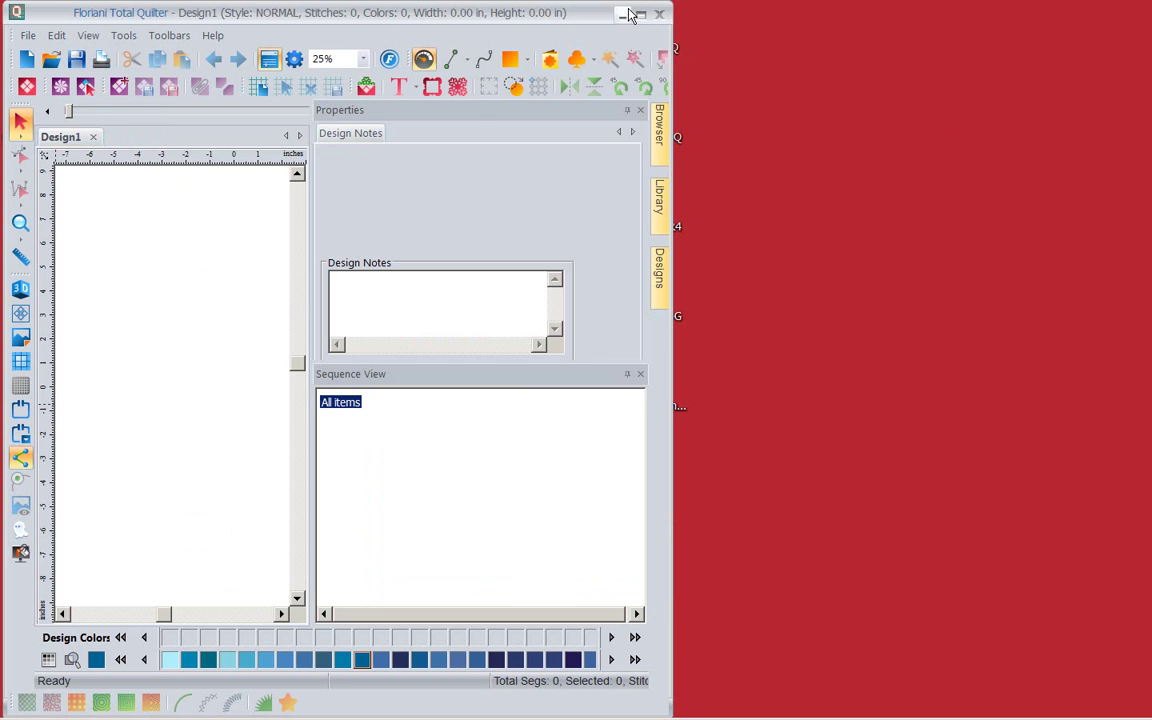
{"action": "left_click_drag", "start_coordinate": [597, 21], "coordinate": [543, 55]}
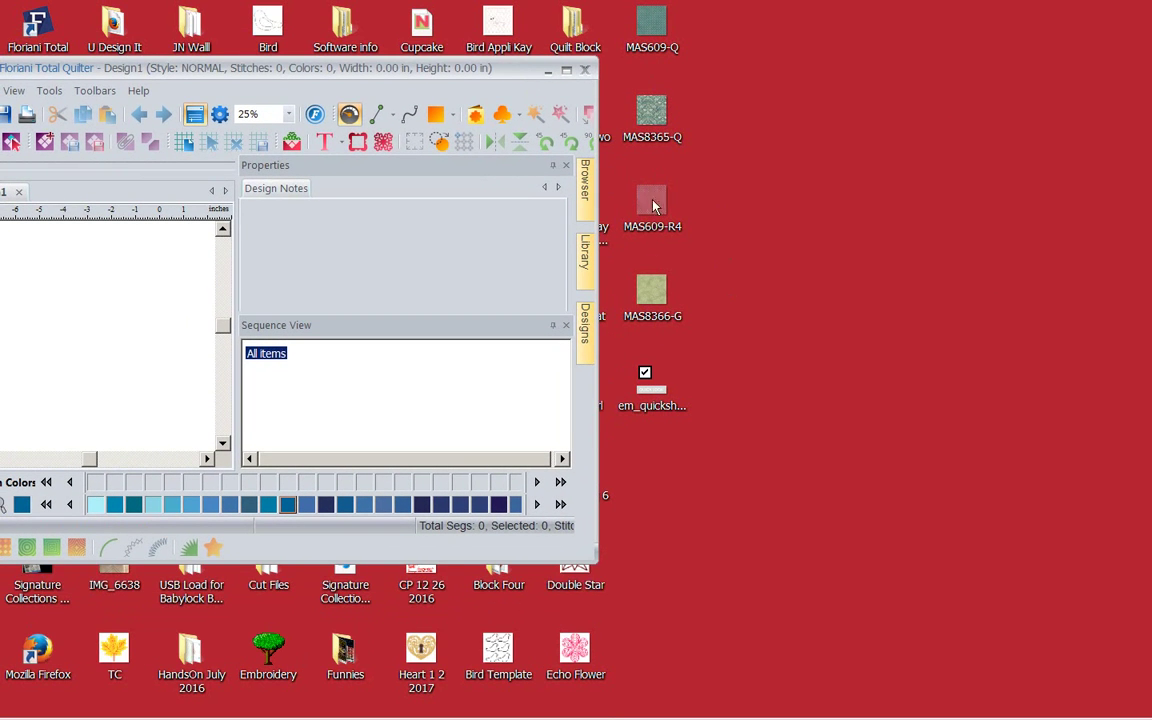
{"action": "left_click", "coordinate": [566, 72]}
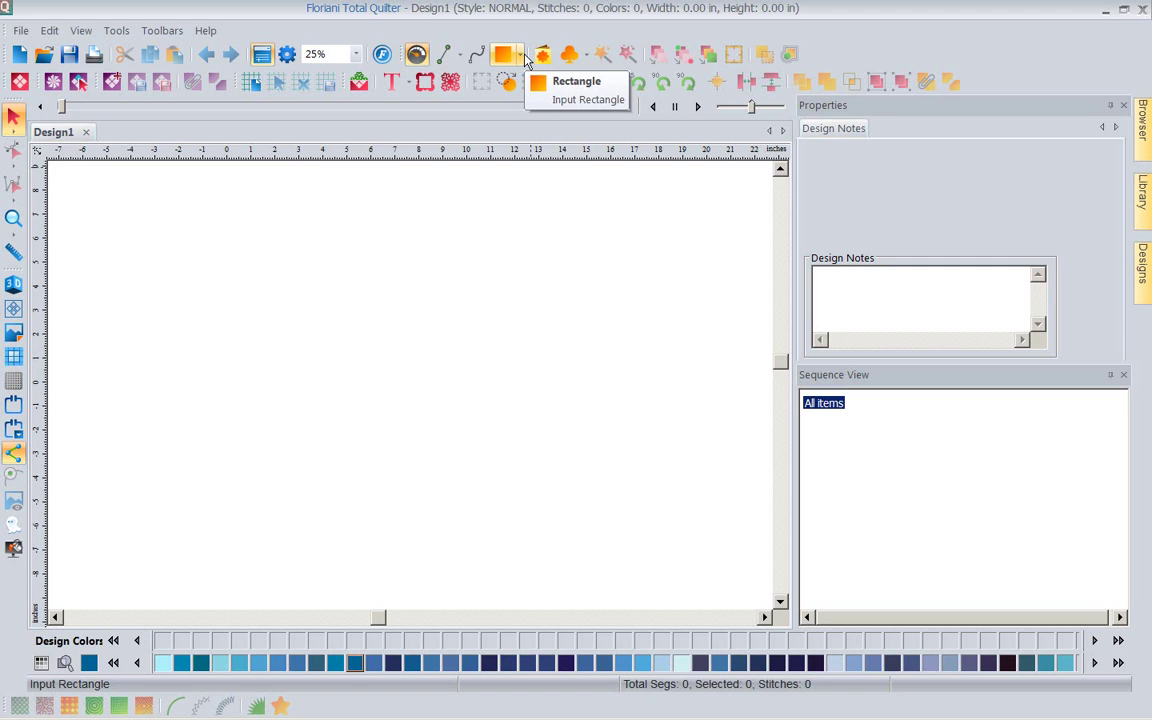
Insert the Double Star block from the Star Blocks folder at a size of 6.75 inches
{"action": "left_click", "coordinate": [53, 81]}
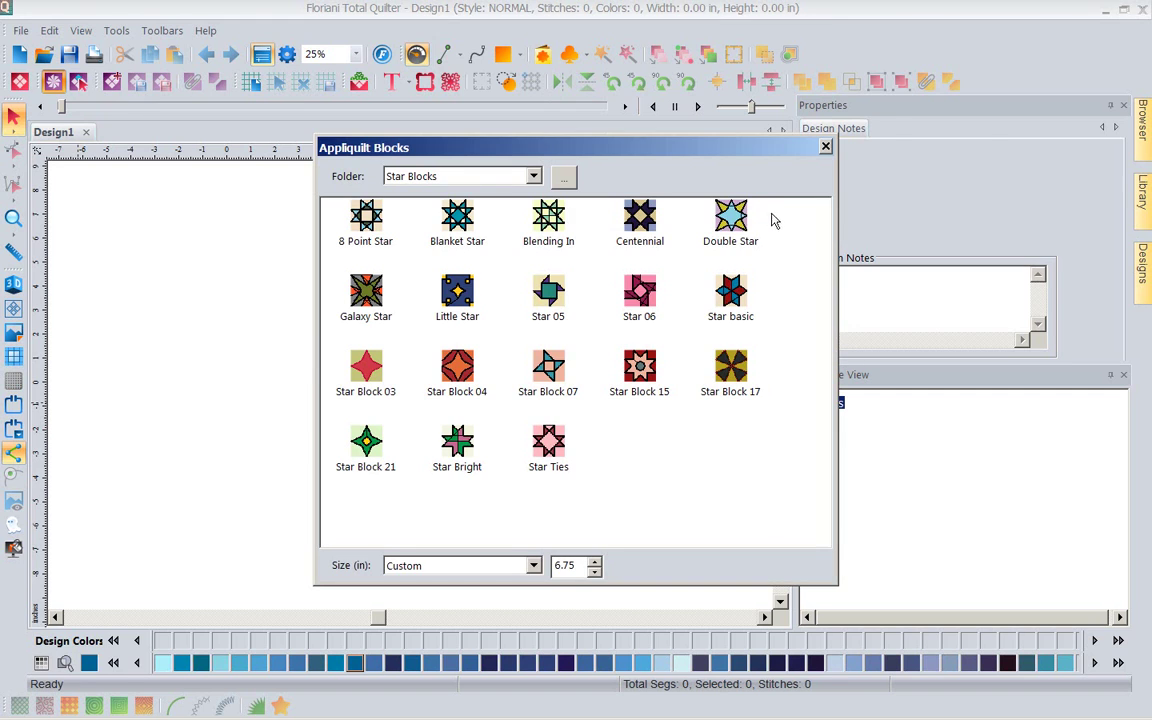
{"action": "double_click", "coordinate": [738, 221]}
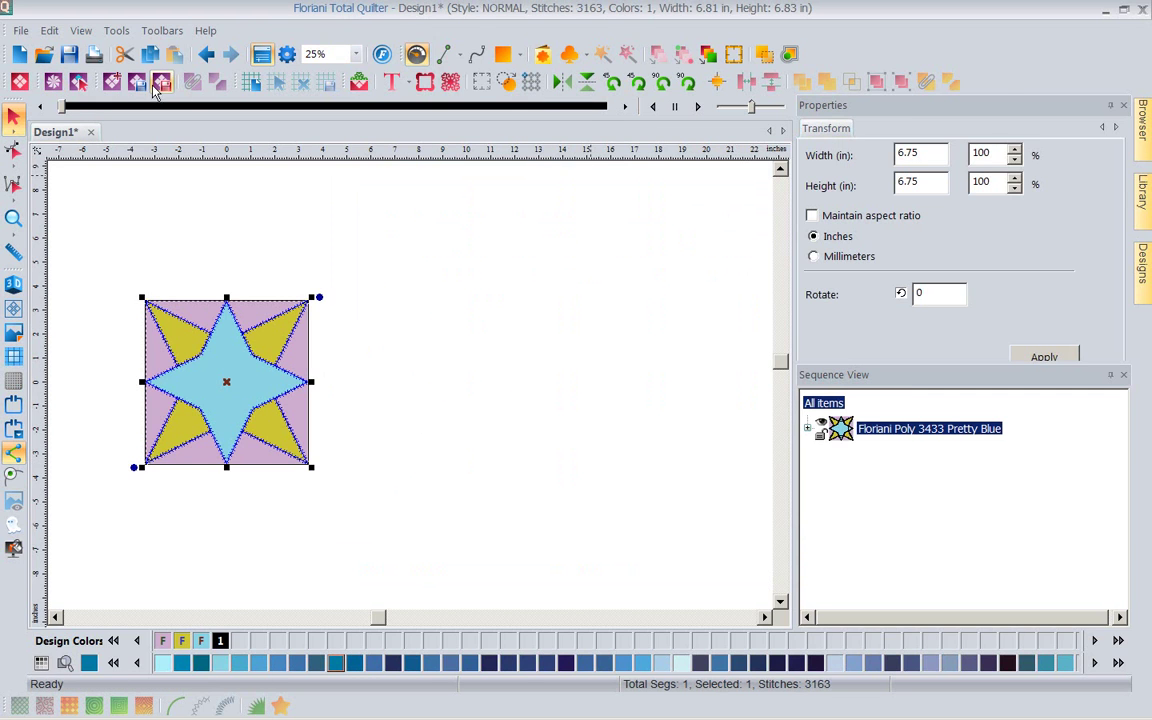
{"action": "left_click", "coordinate": [356, 54]}
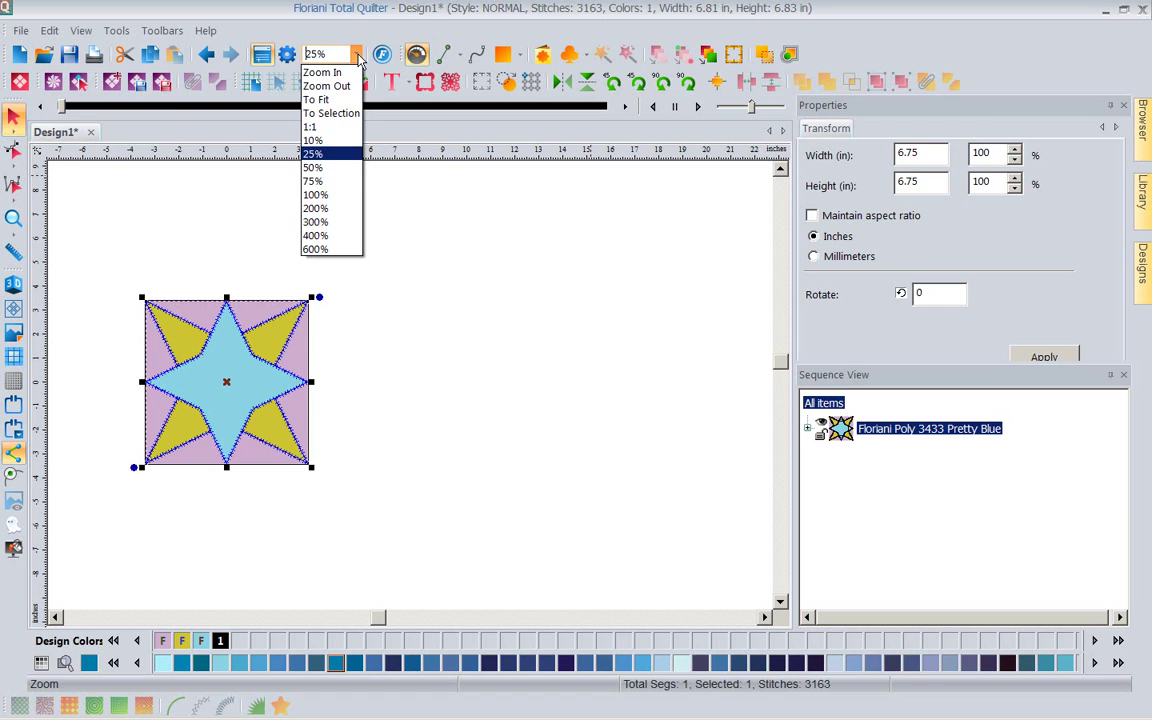
{"action": "left_click", "coordinate": [330, 100]}
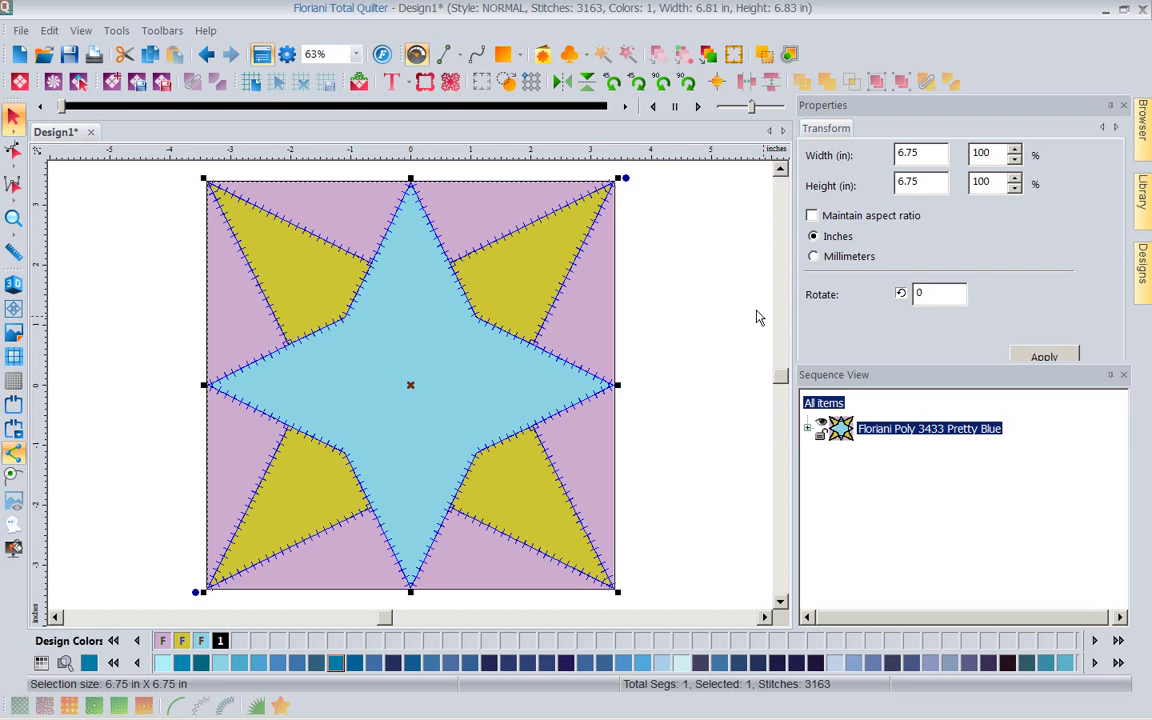
Select only the light blue centre star inside the block and open the fabric choices for it
{"action": "left_click", "coordinate": [83, 88]}
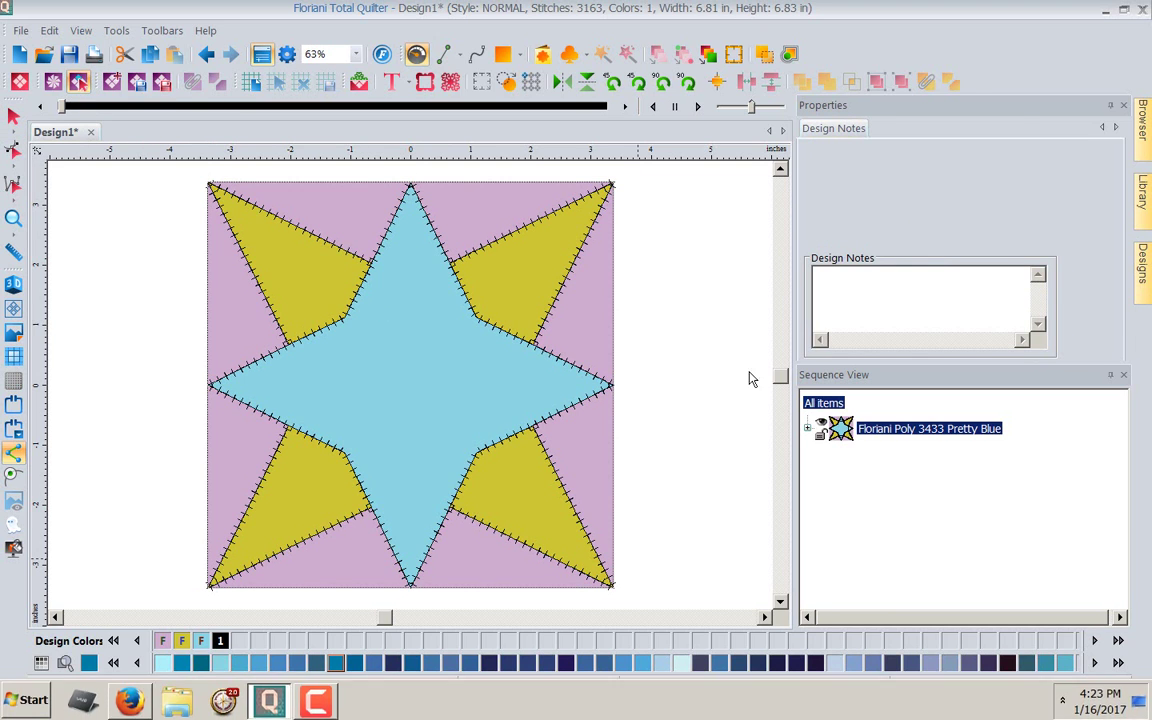
{"action": "left_click", "coordinate": [480, 359]}
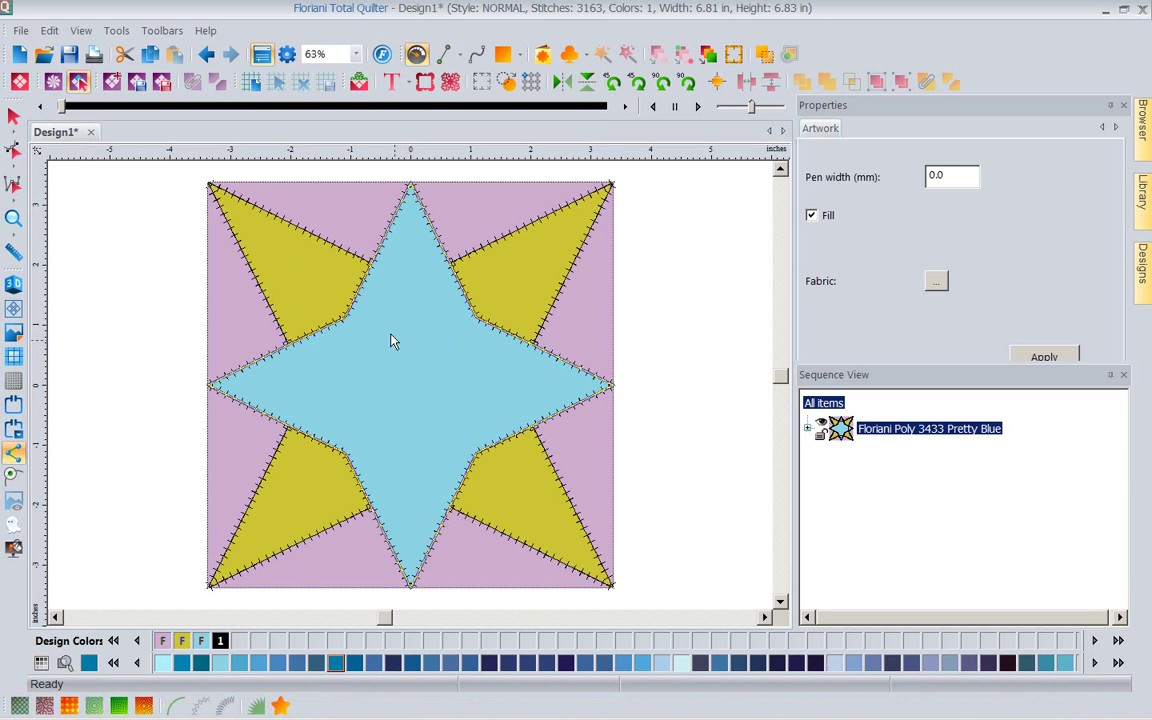
{"action": "left_click", "coordinate": [936, 284]}
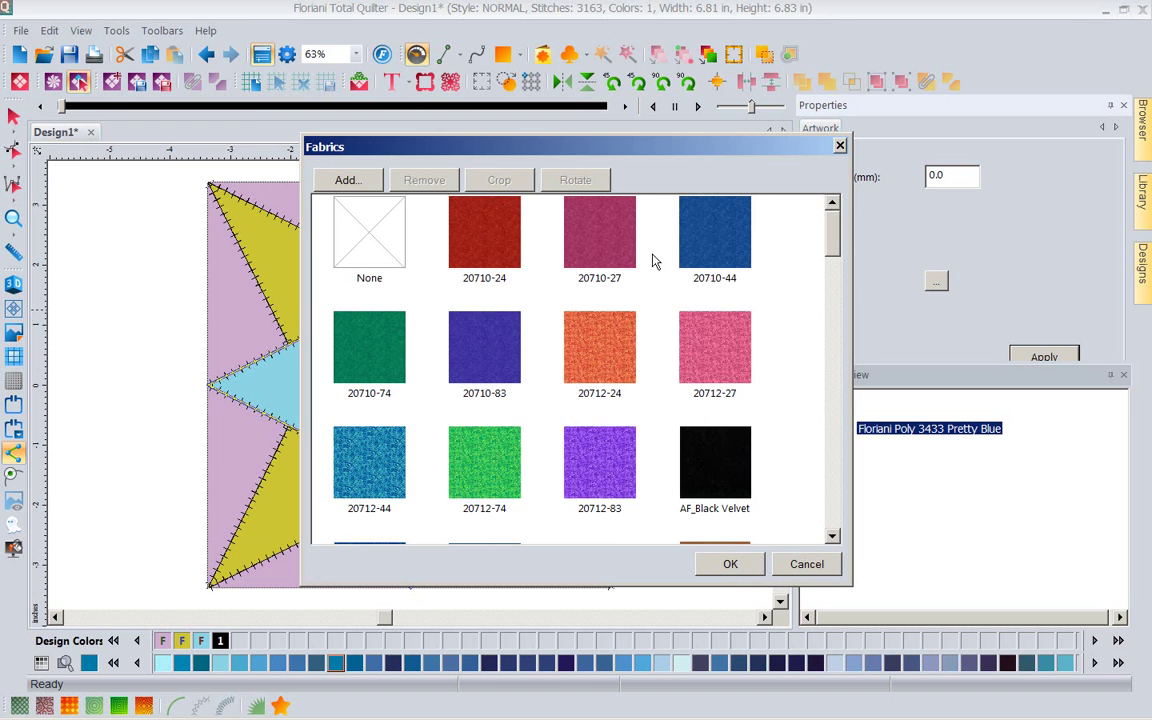
Start adding a fabric from the Desktop folder, limiting the files to JPEG Images (JPG) and clearing the file name
{"action": "left_click", "coordinate": [352, 181]}
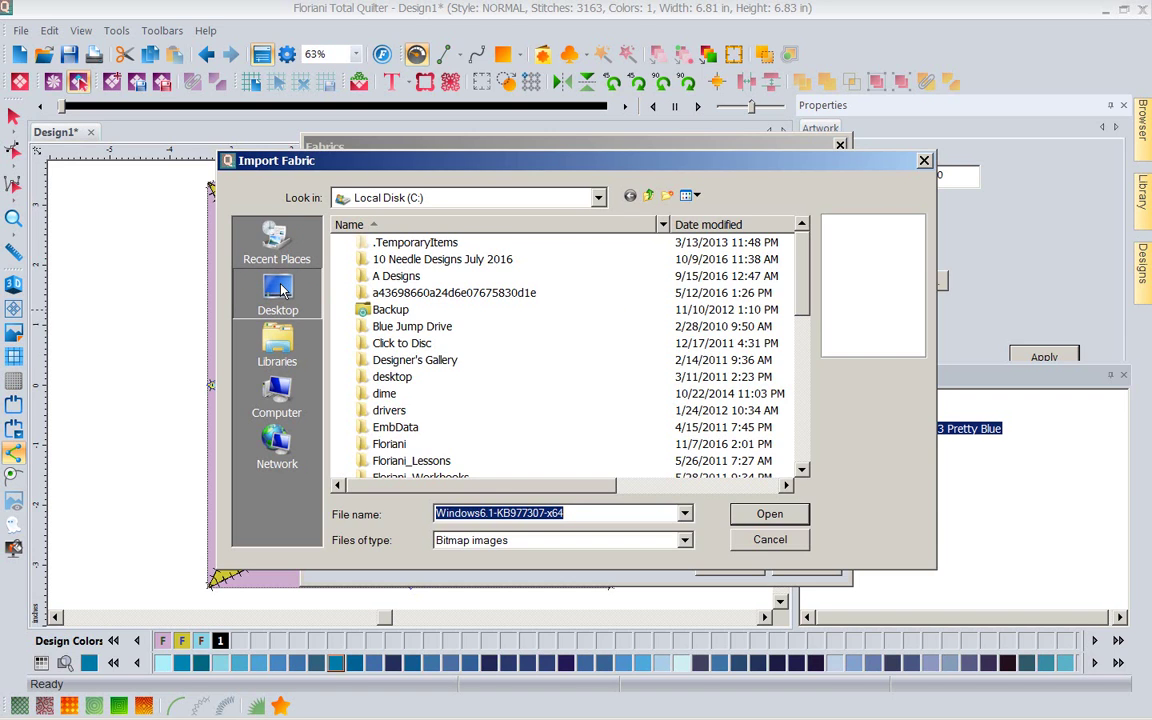
{"action": "left_click", "coordinate": [282, 290]}
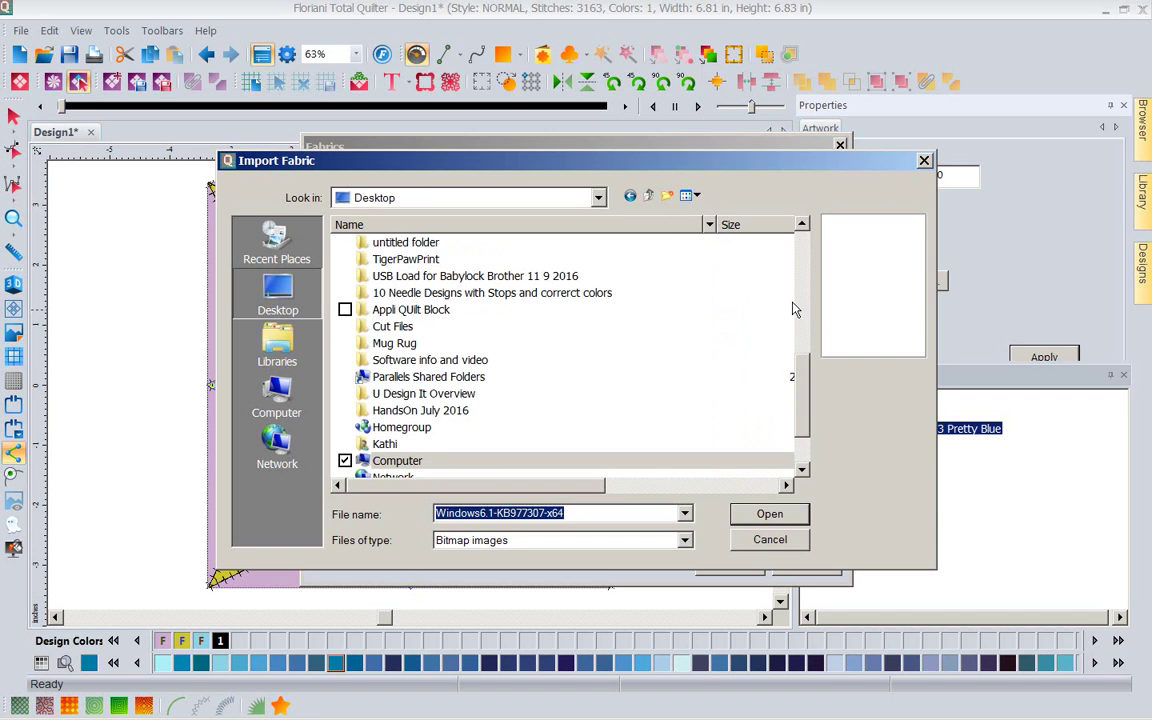
{"action": "left_click", "coordinate": [685, 540]}
{"action": "left_click", "coordinate": [603, 588]}
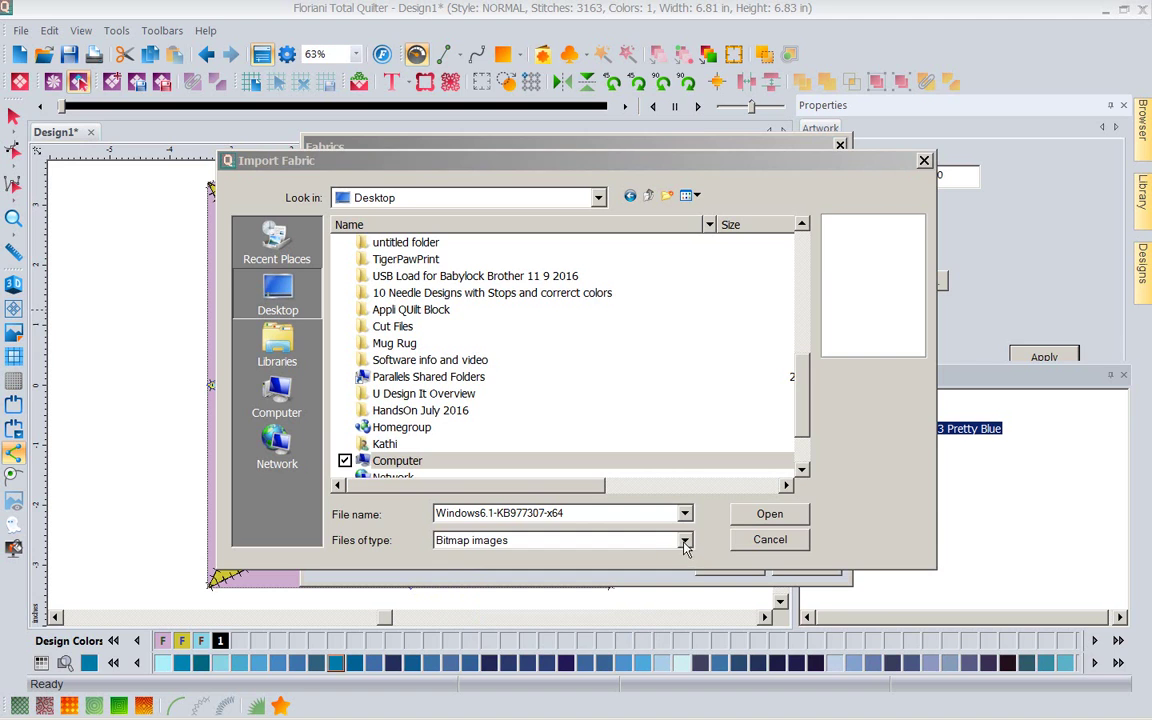
{"action": "left_click", "coordinate": [685, 540]}
{"action": "left_click", "coordinate": [582, 586]}
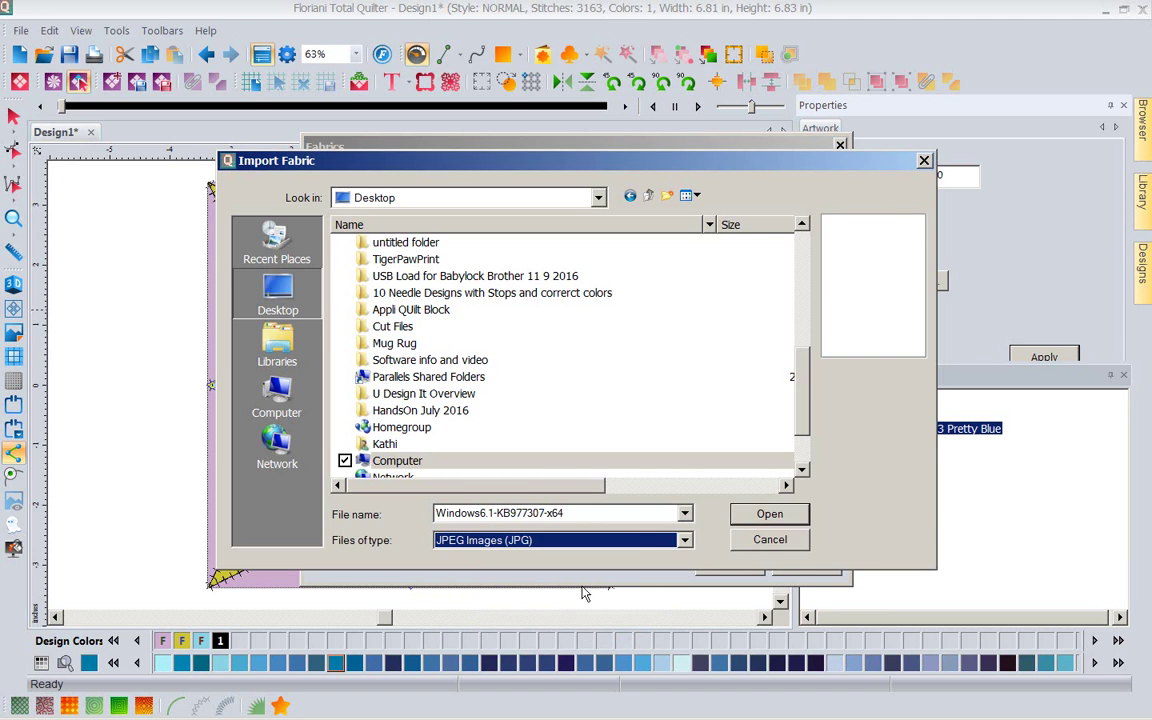
{"action": "double_click", "coordinate": [593, 518]}
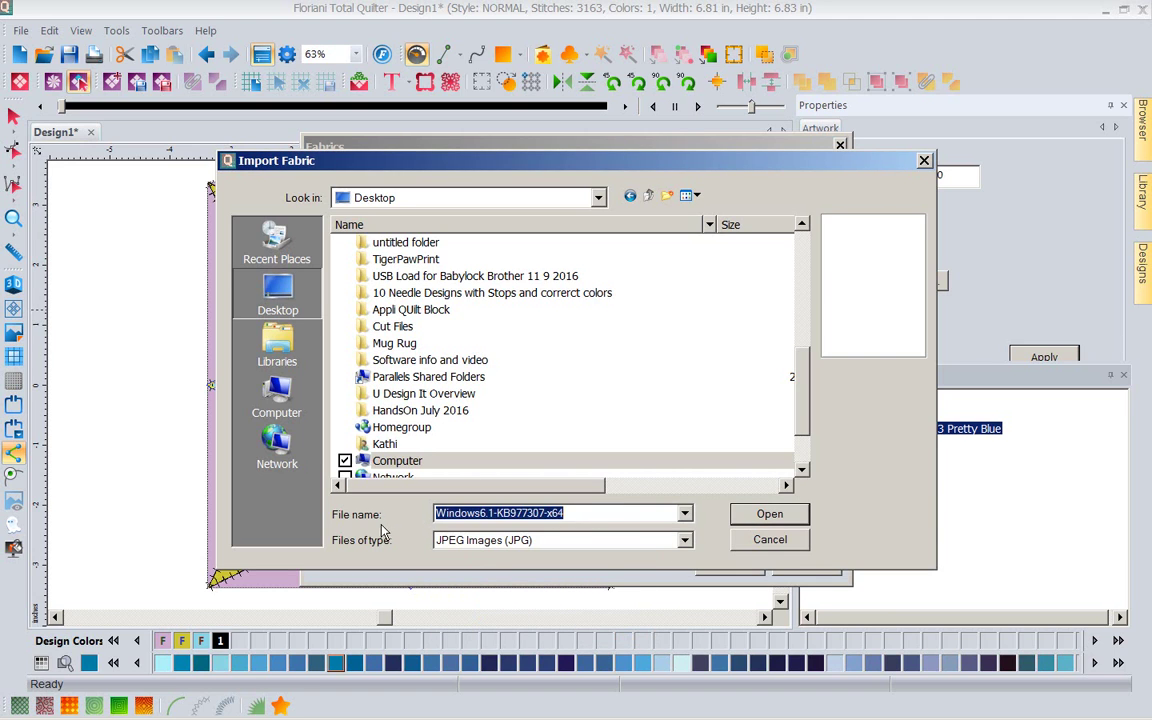
{"action": "key", "text": "BackSpace"}
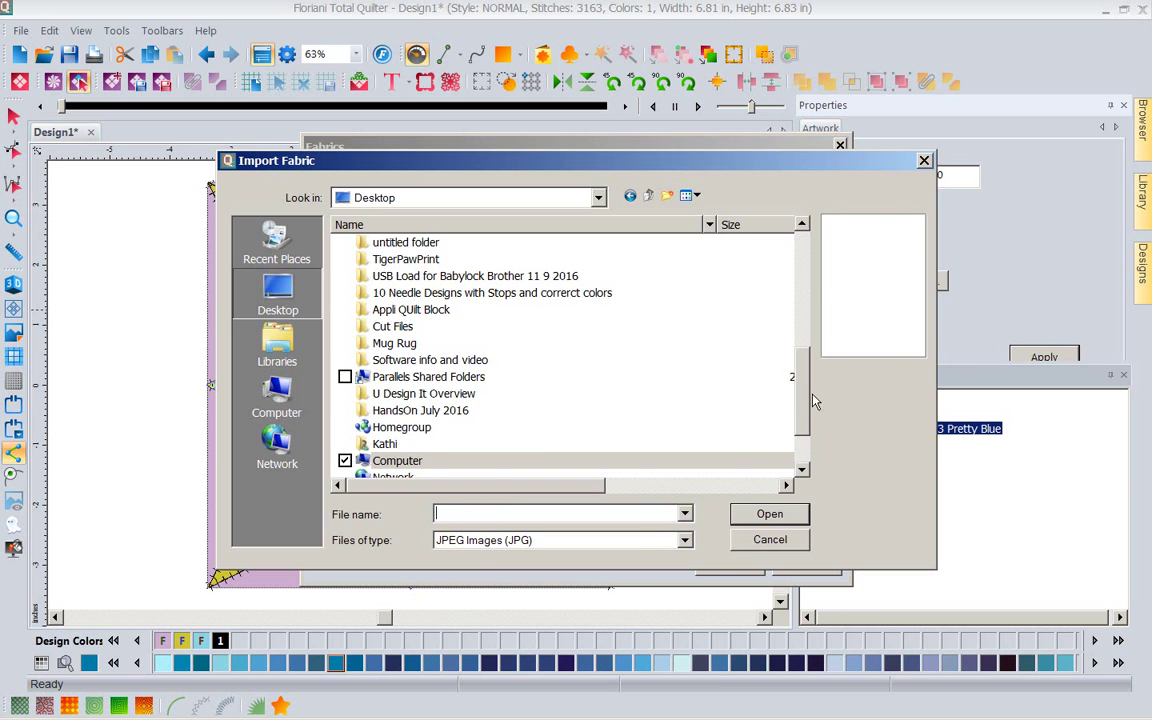
Preview the MAS609-R4, MAS609-Q and MAS8365-Q swatches, and import the green swirl MAS8366-G as a fabric
{"action": "left_click_drag", "start_coordinate": [802, 392], "coordinate": [786, 292]}
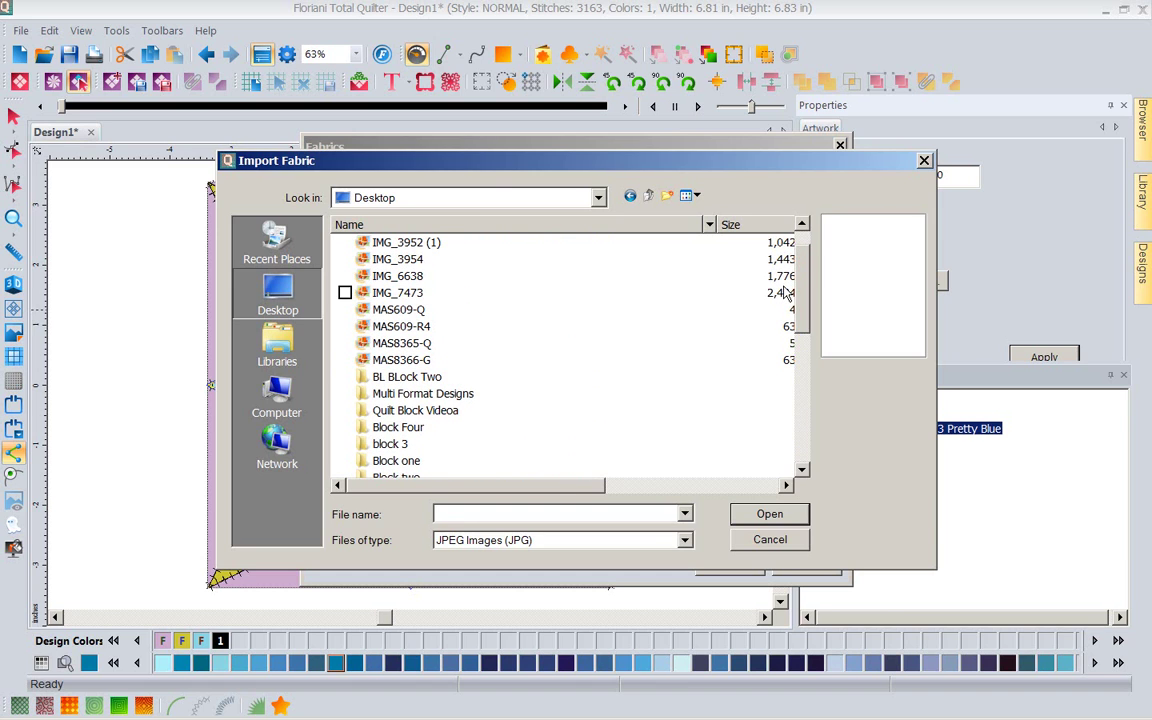
{"action": "left_click", "coordinate": [403, 331]}
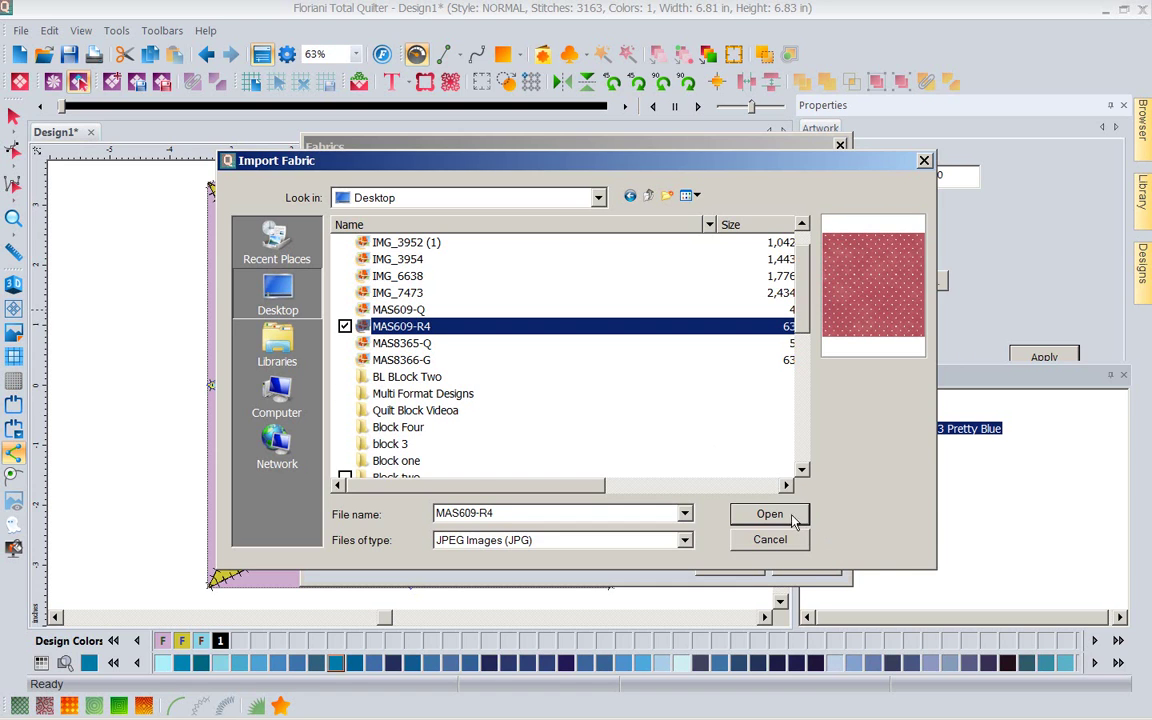
{"action": "left_click", "coordinate": [408, 311]}
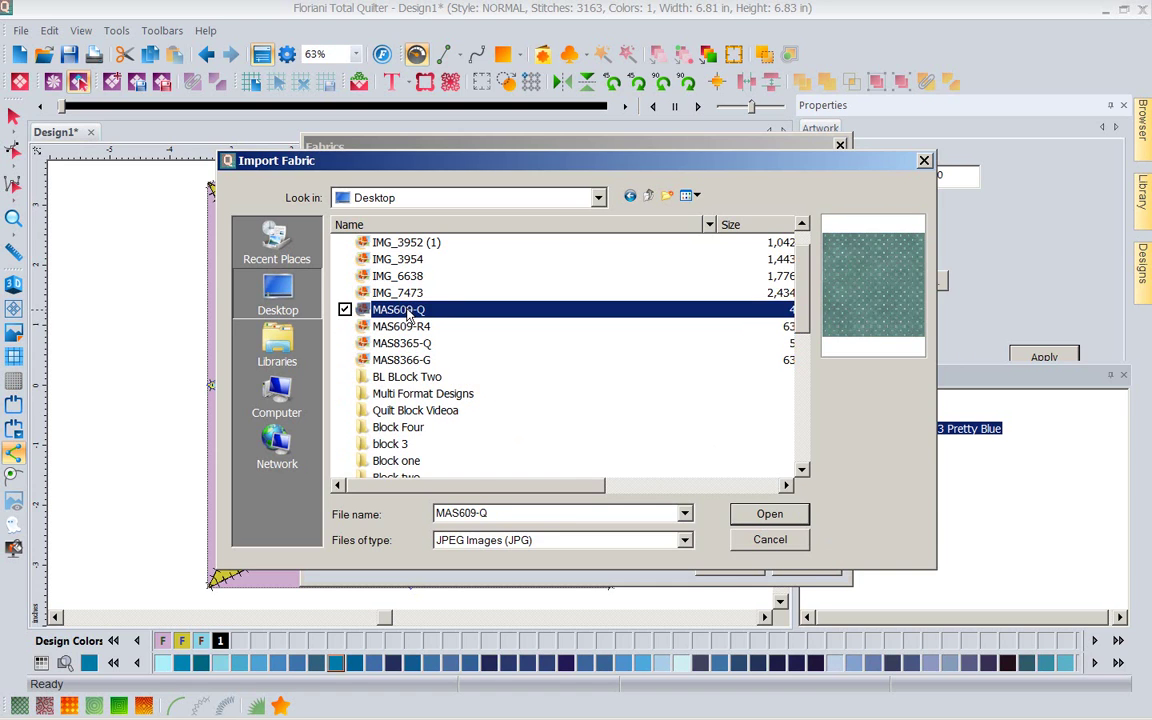
{"action": "left_click", "coordinate": [410, 345]}
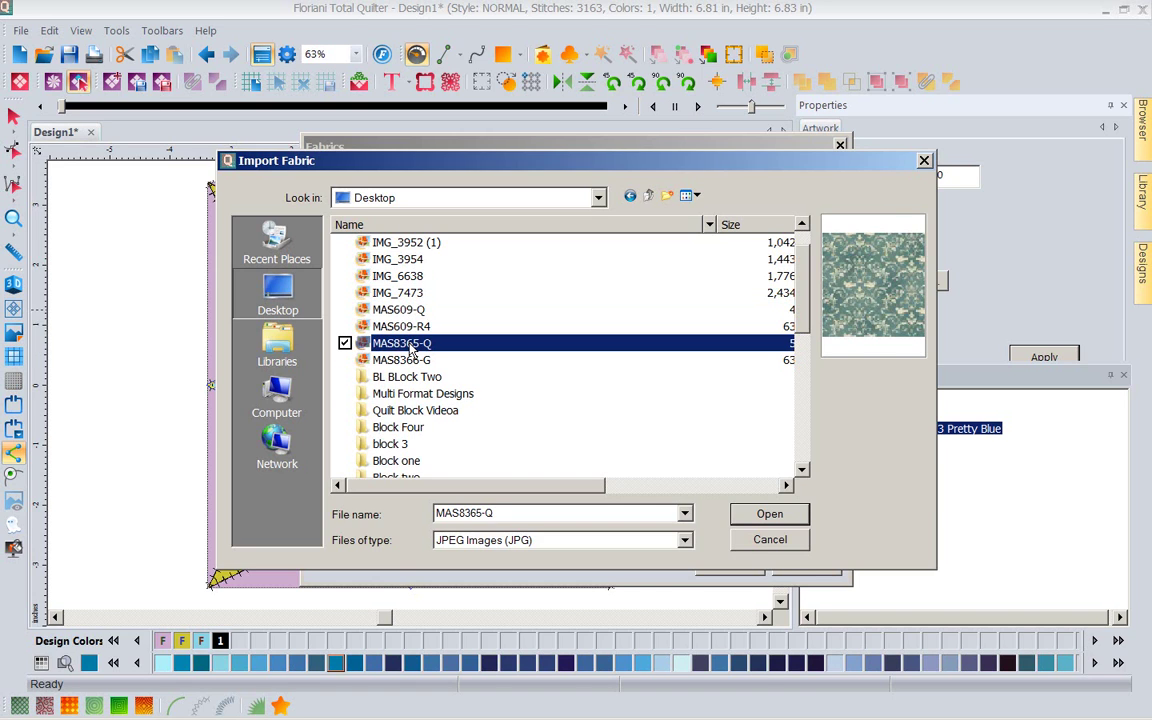
{"action": "left_click", "coordinate": [408, 363]}
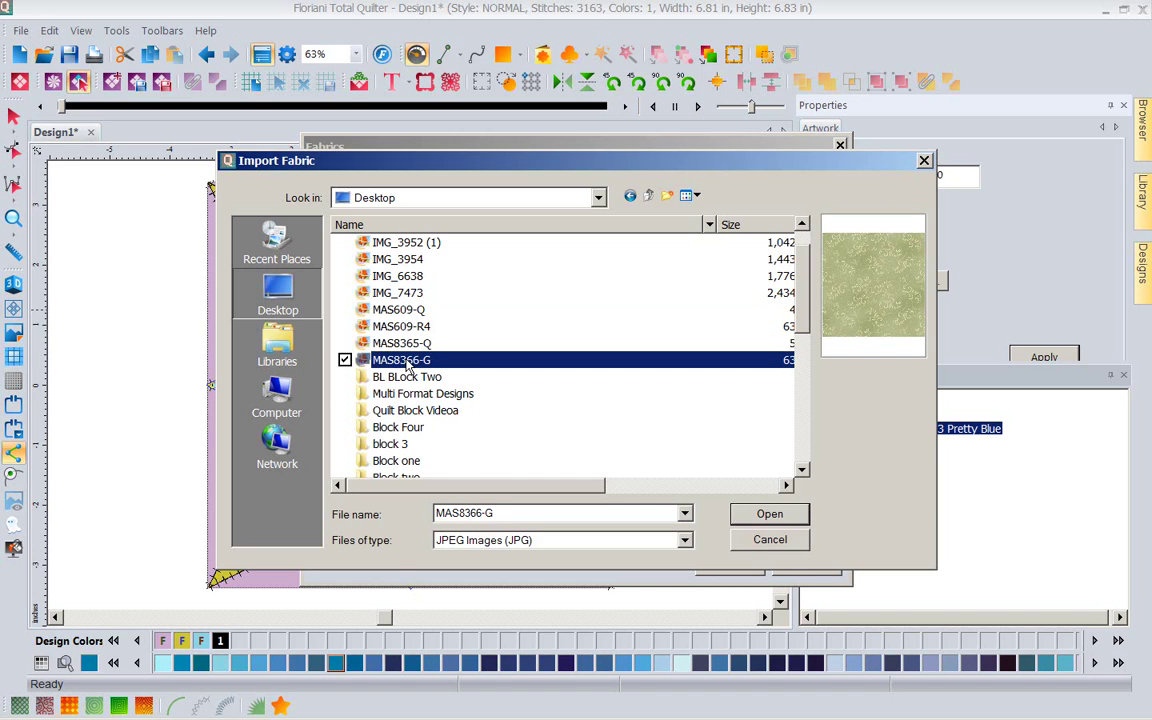
{"action": "left_click", "coordinate": [771, 516]}
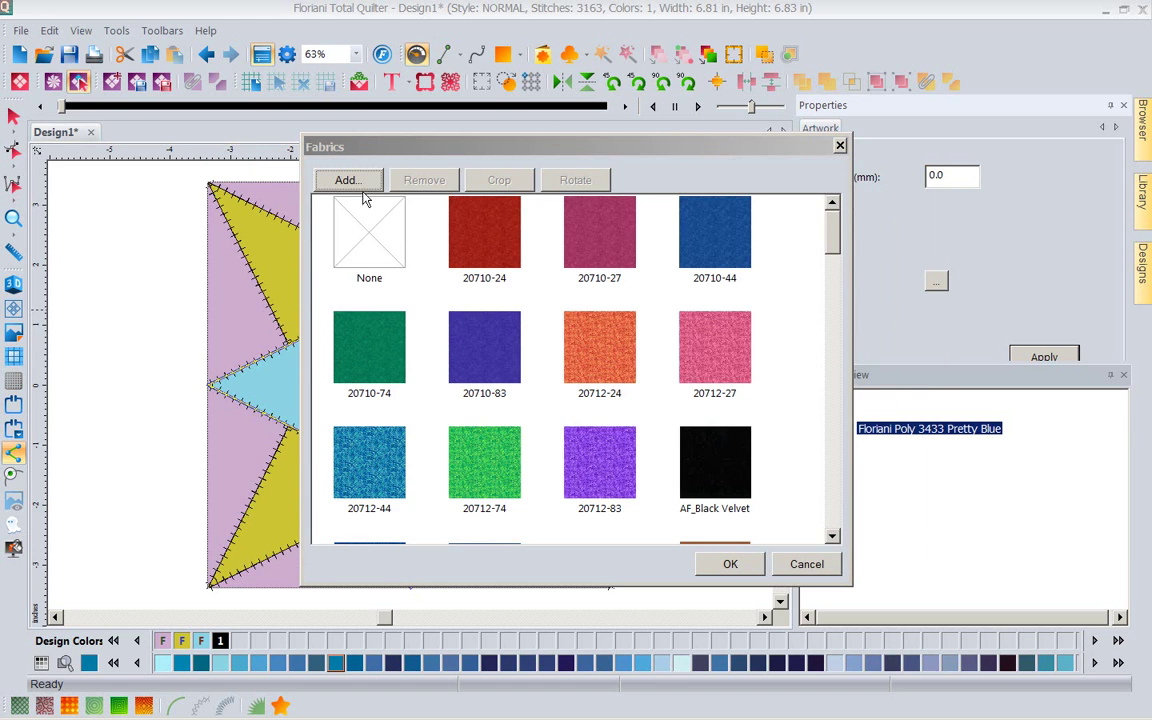
Import the MAS8365-Q and MAS609-Q swatches from the desktop into the fabric library
{"action": "left_click", "coordinate": [345, 178]}
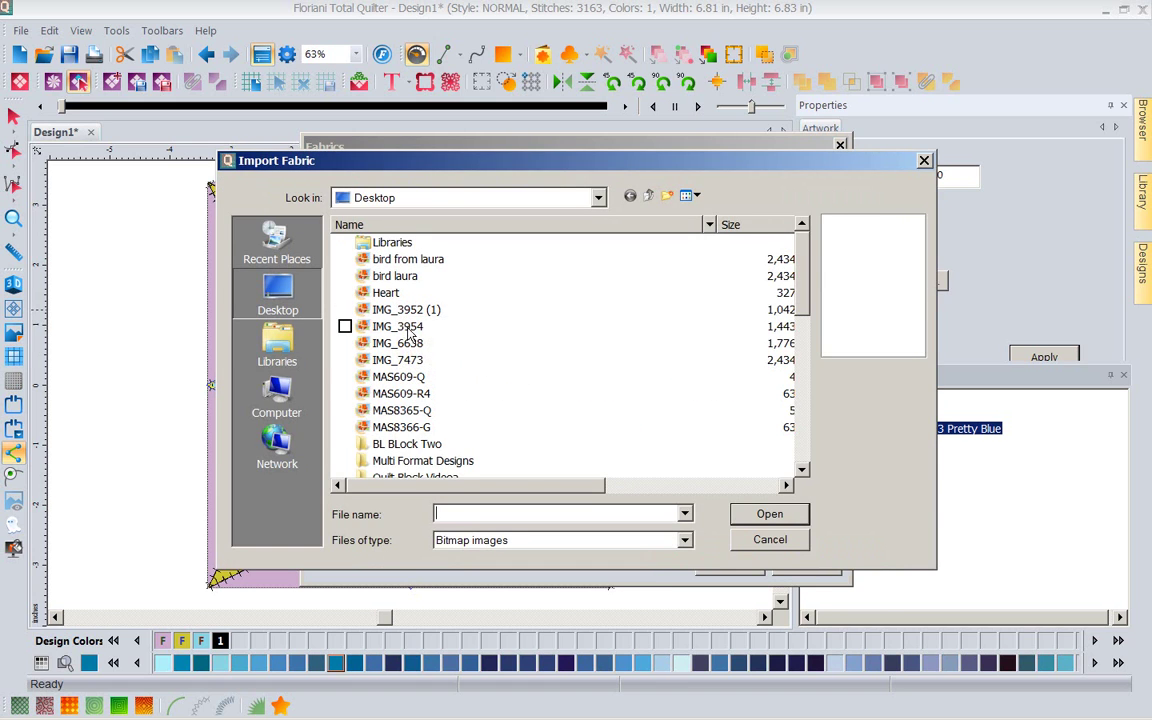
{"action": "left_click", "coordinate": [395, 410]}
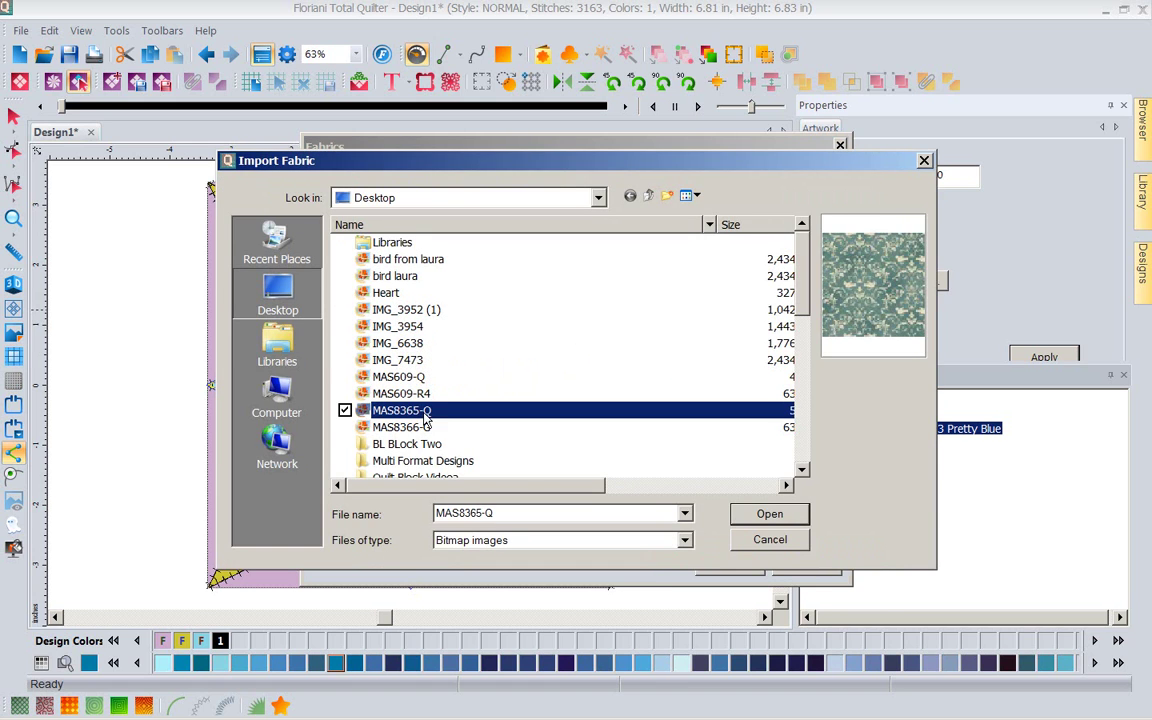
{"action": "left_click", "coordinate": [773, 519]}
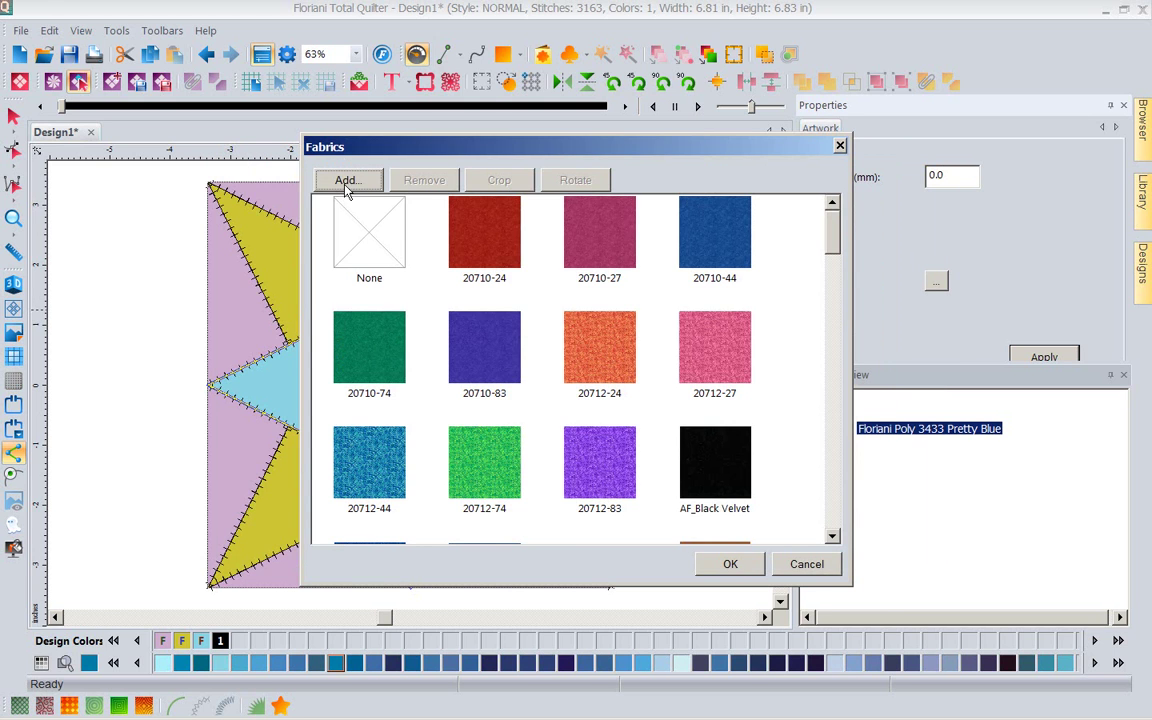
{"action": "left_click", "coordinate": [347, 182]}
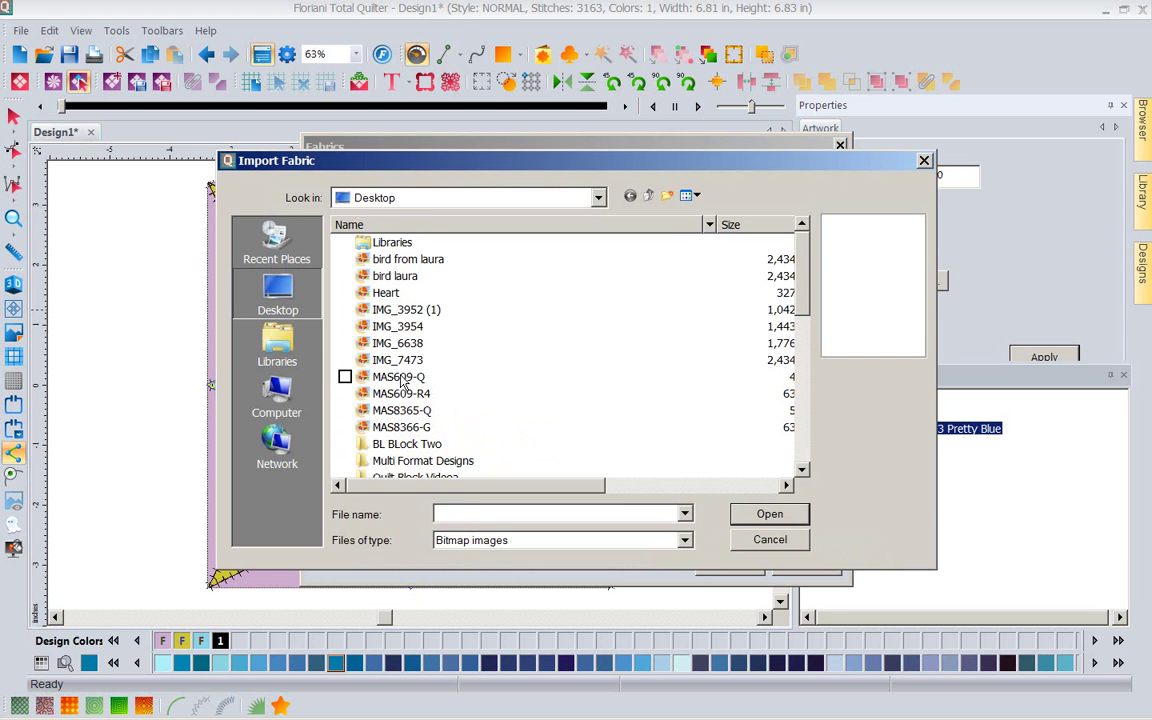
{"action": "left_click", "coordinate": [392, 376]}
{"action": "left_click", "coordinate": [766, 518]}
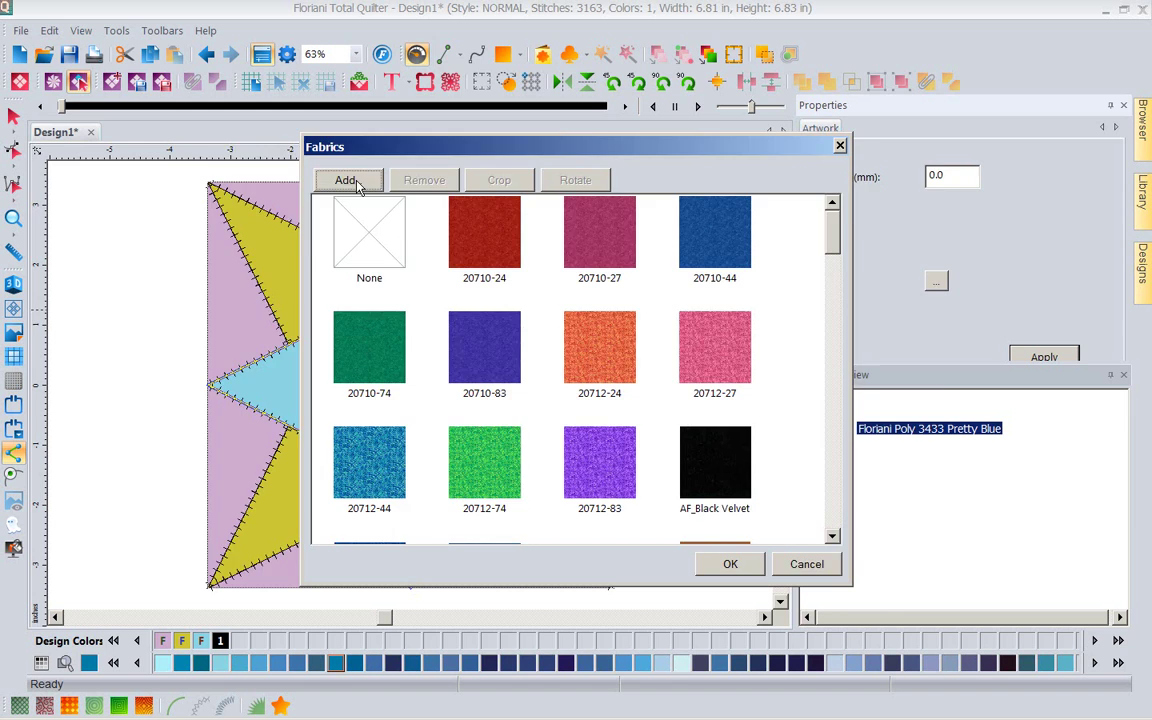
Preview the remaining MAS swatches and several IMG pictures on the desktop, and close the import without adding a file
{"action": "left_click", "coordinate": [355, 183]}
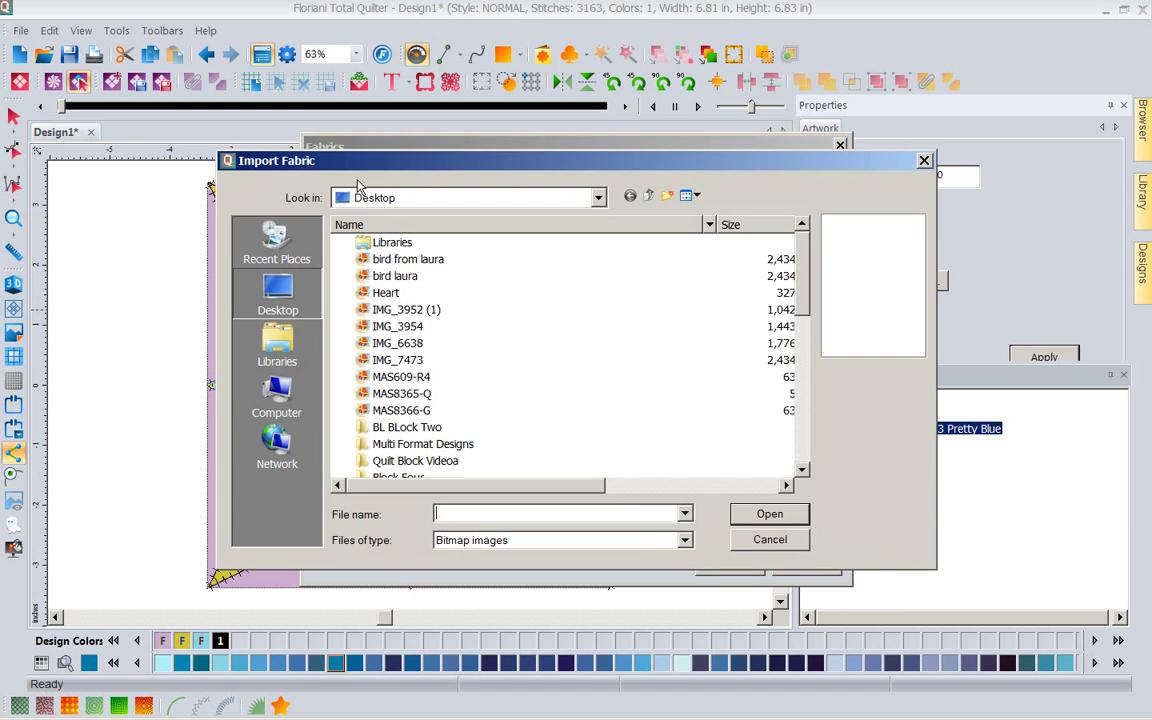
{"action": "left_click", "coordinate": [410, 379]}
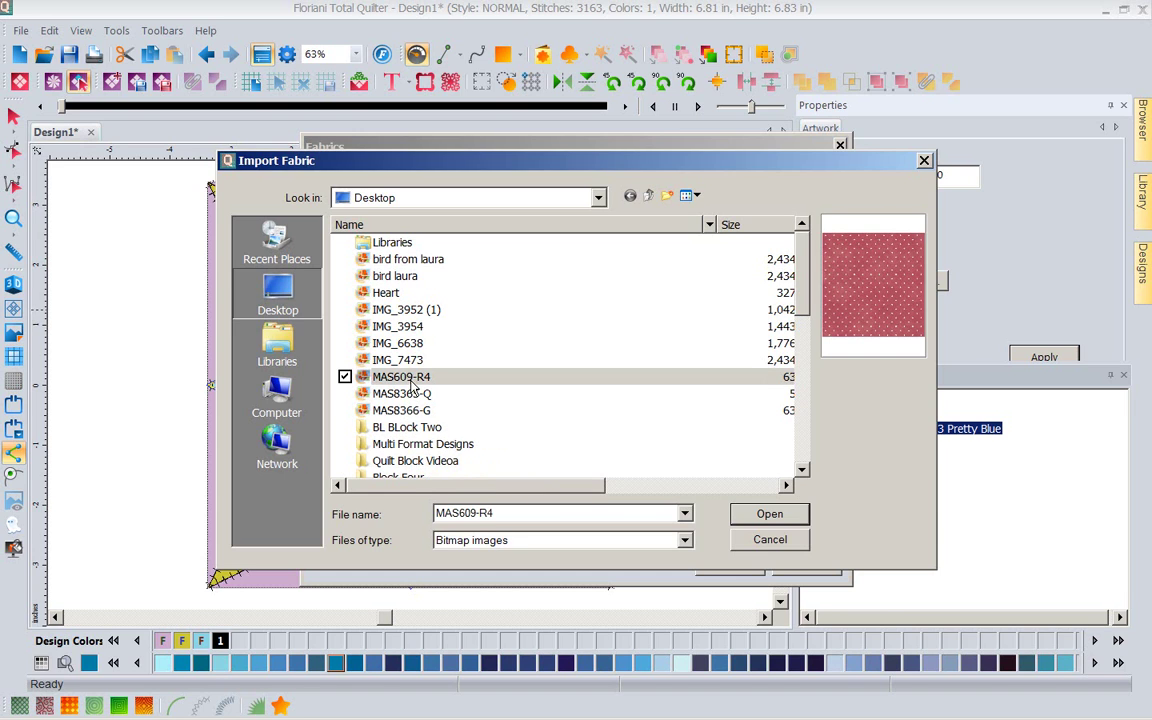
{"action": "left_click", "coordinate": [410, 395]}
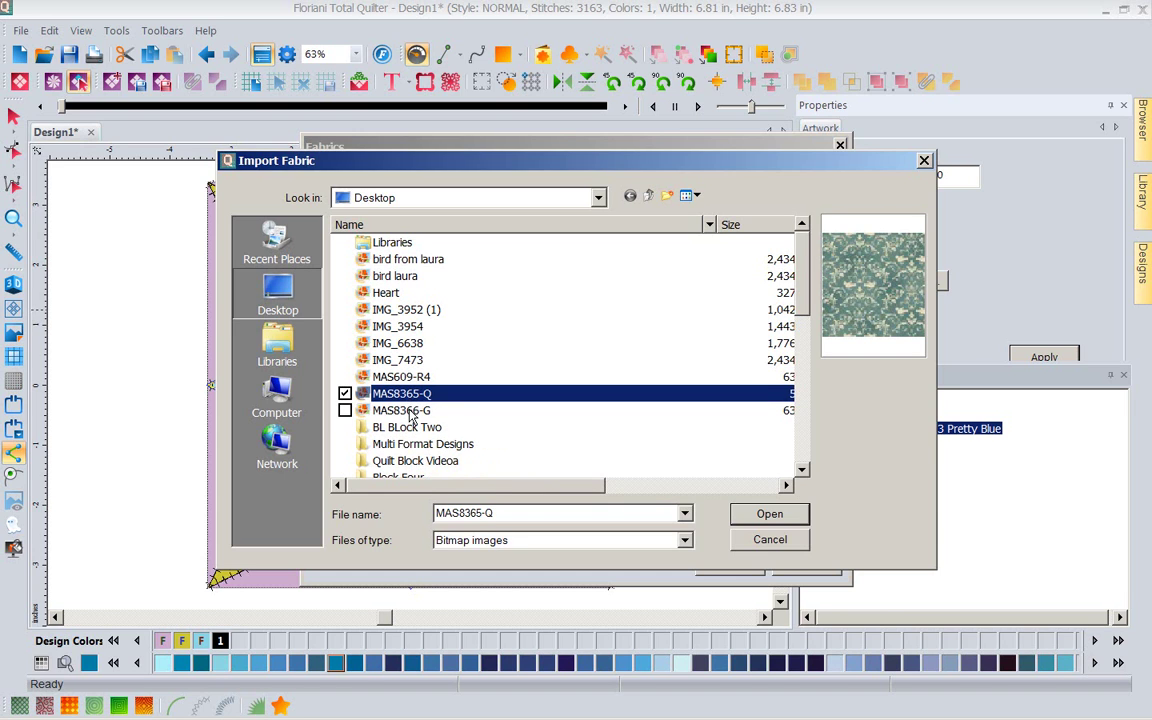
{"action": "left_click", "coordinate": [409, 412]}
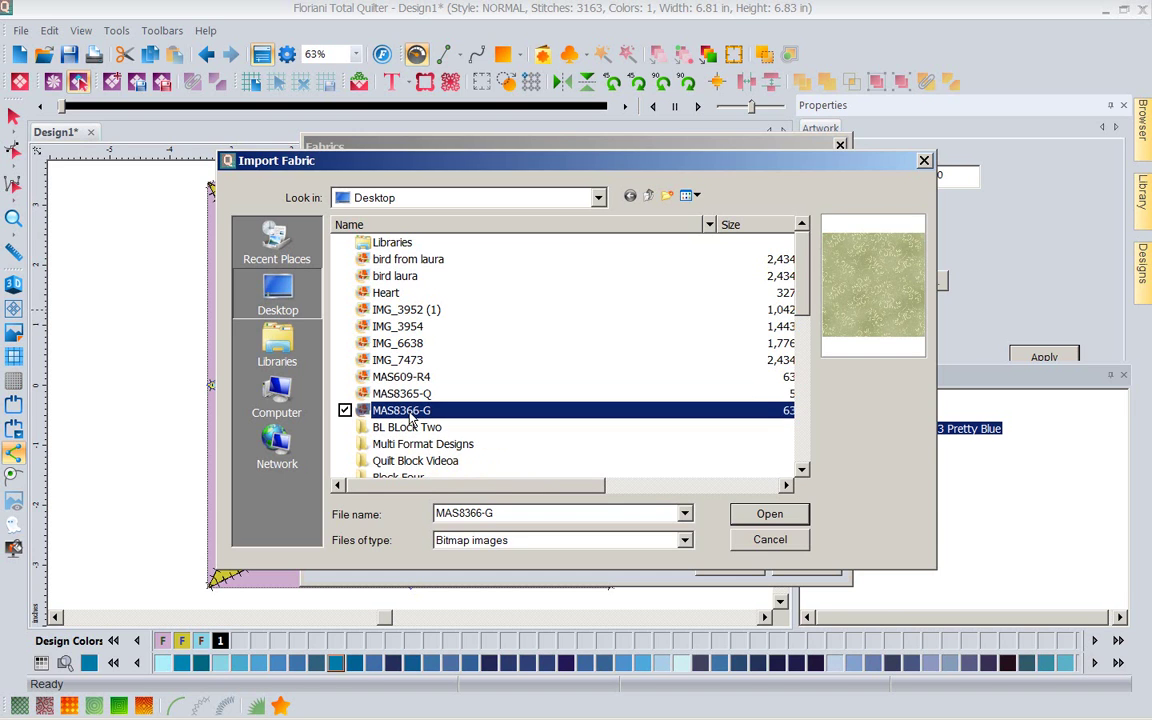
{"action": "left_click", "coordinate": [406, 312]}
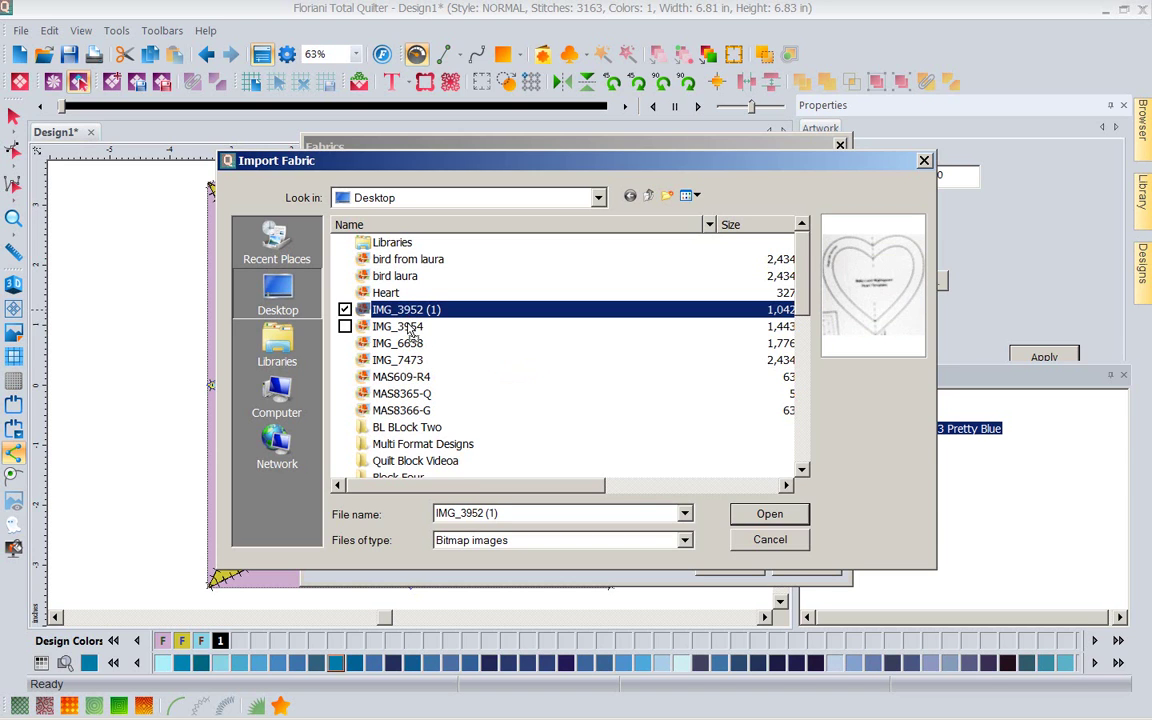
{"action": "left_click", "coordinate": [409, 328]}
{"action": "left_click", "coordinate": [408, 329]}
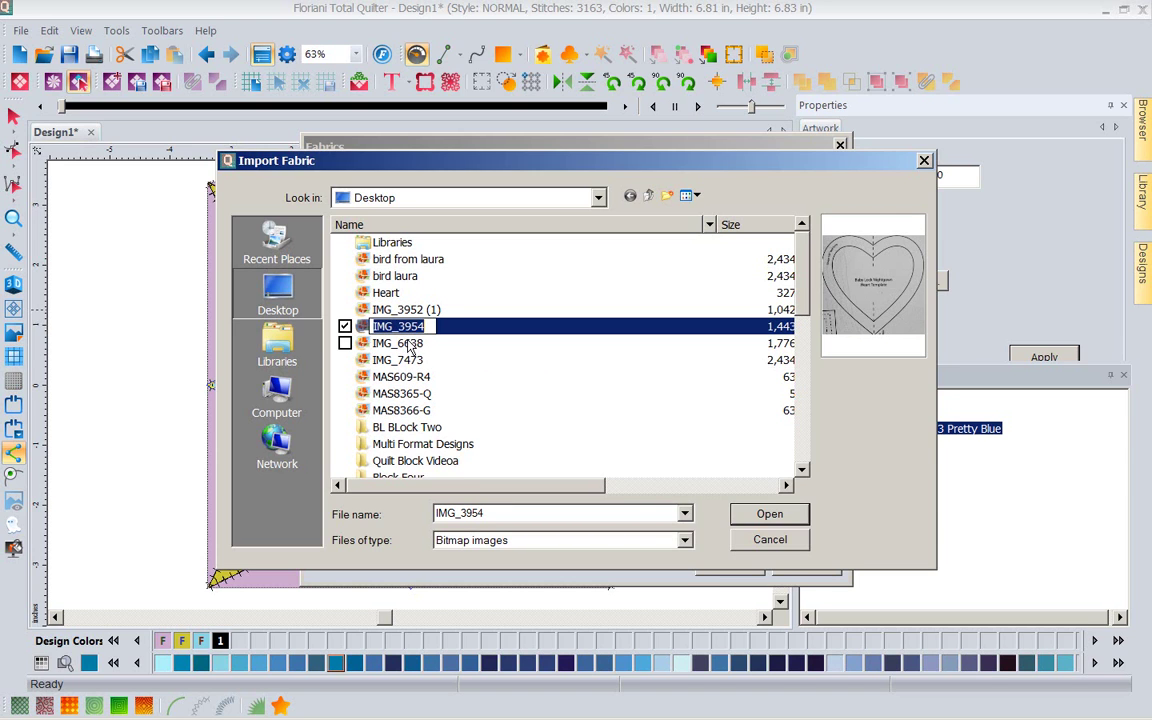
{"action": "left_click", "coordinate": [408, 345]}
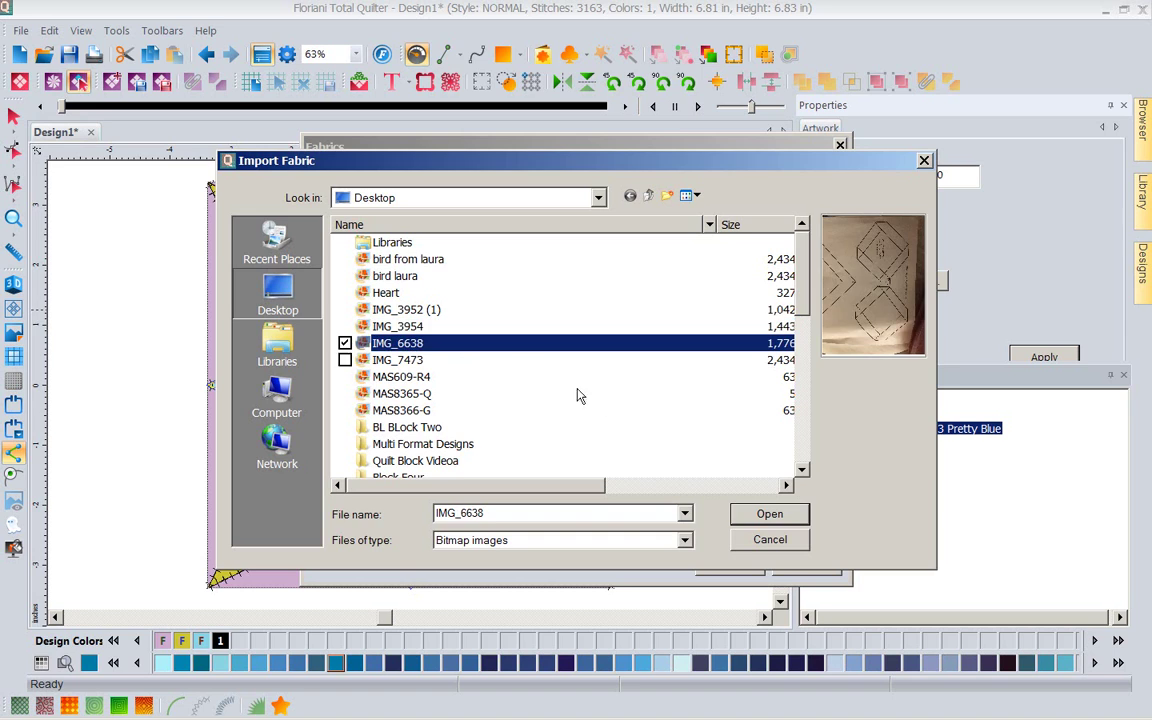
{"action": "left_click", "coordinate": [772, 542]}
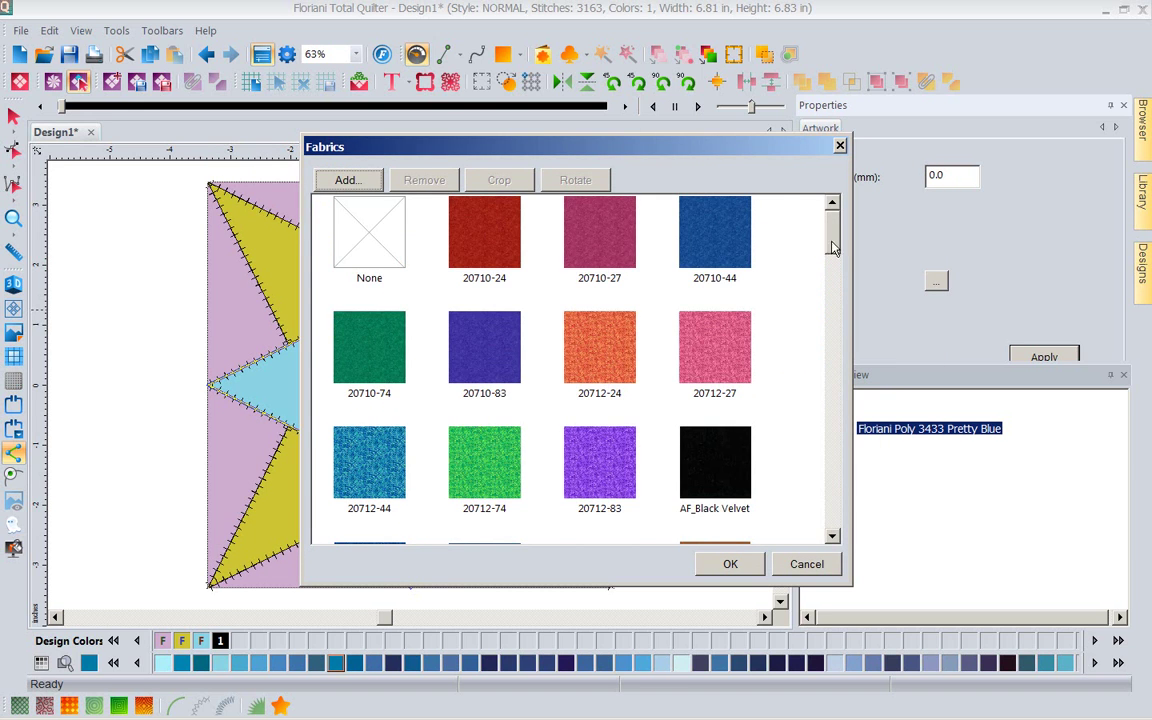
Fill the centre star with the green swirl MAS8366-G fabric
{"action": "left_click_drag", "start_coordinate": [827, 250], "coordinate": [836, 488]}
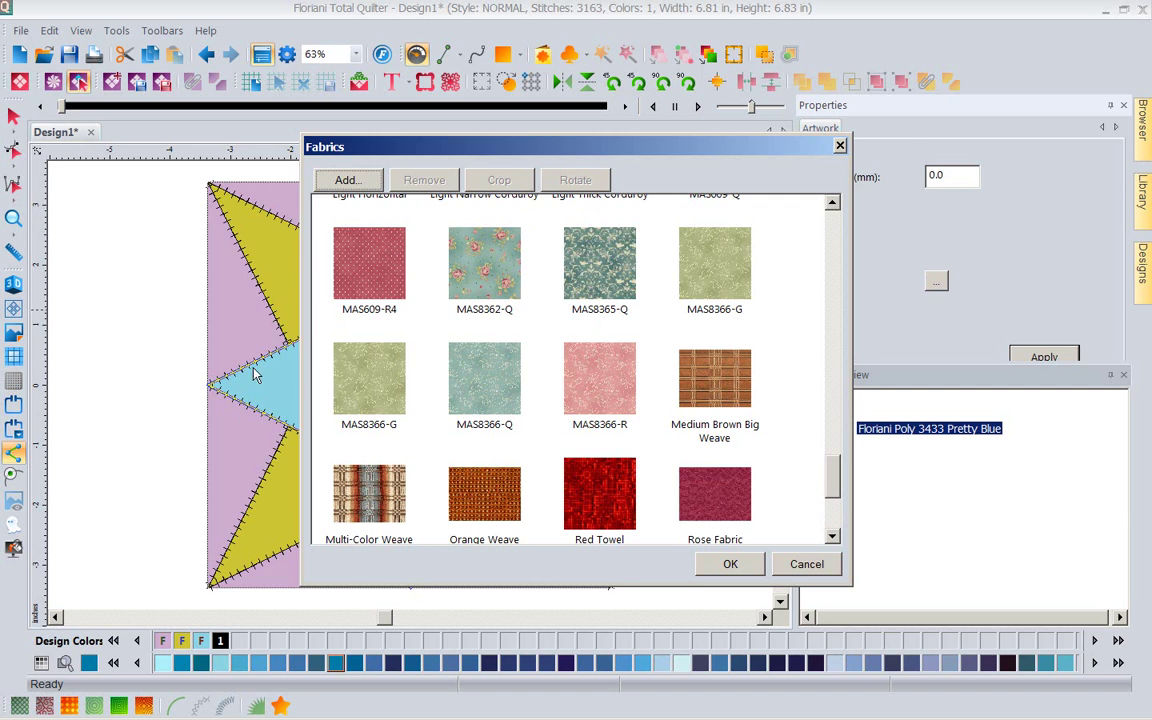
{"action": "left_click", "coordinate": [700, 268]}
{"action": "left_click", "coordinate": [731, 563]}
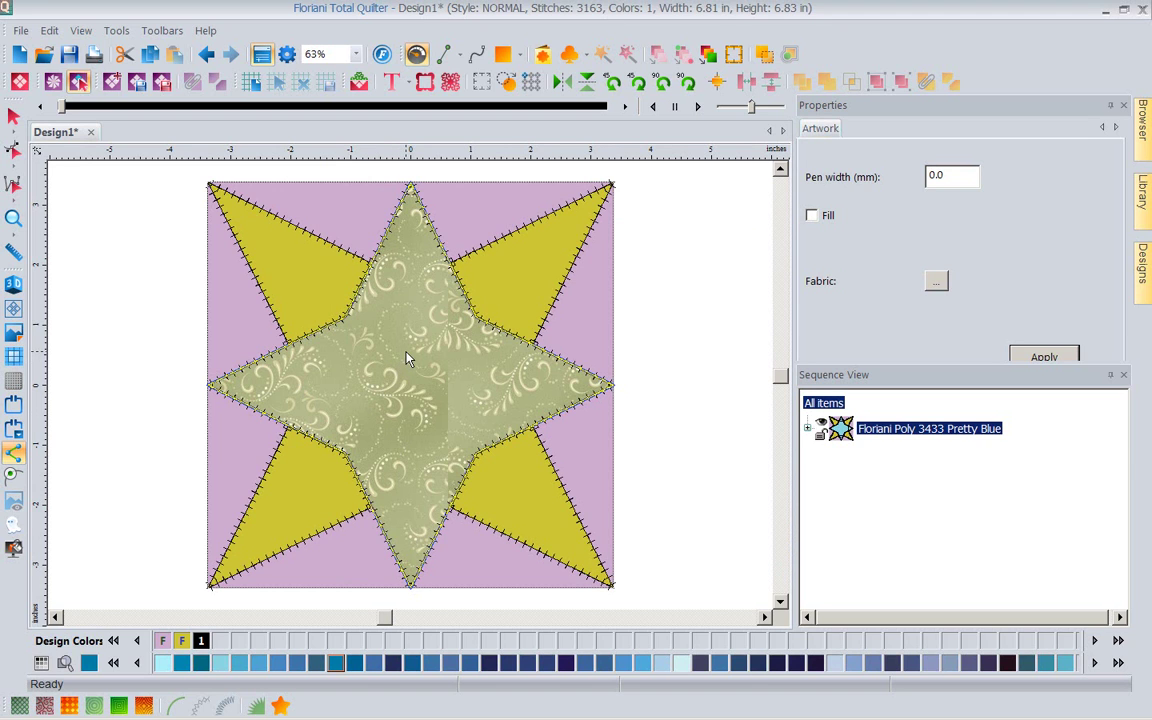
Change the centre star's fabric to the teal rose floral MAS8362-Q
{"action": "left_click", "coordinate": [936, 281]}
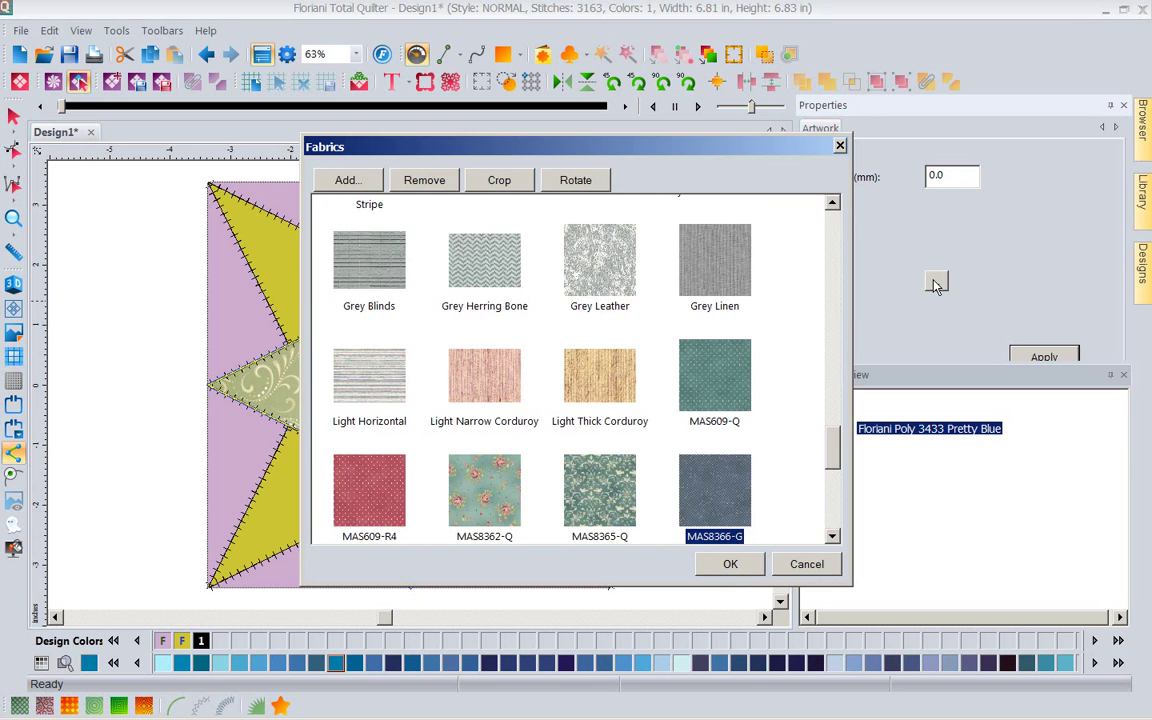
{"action": "left_click", "coordinate": [488, 470]}
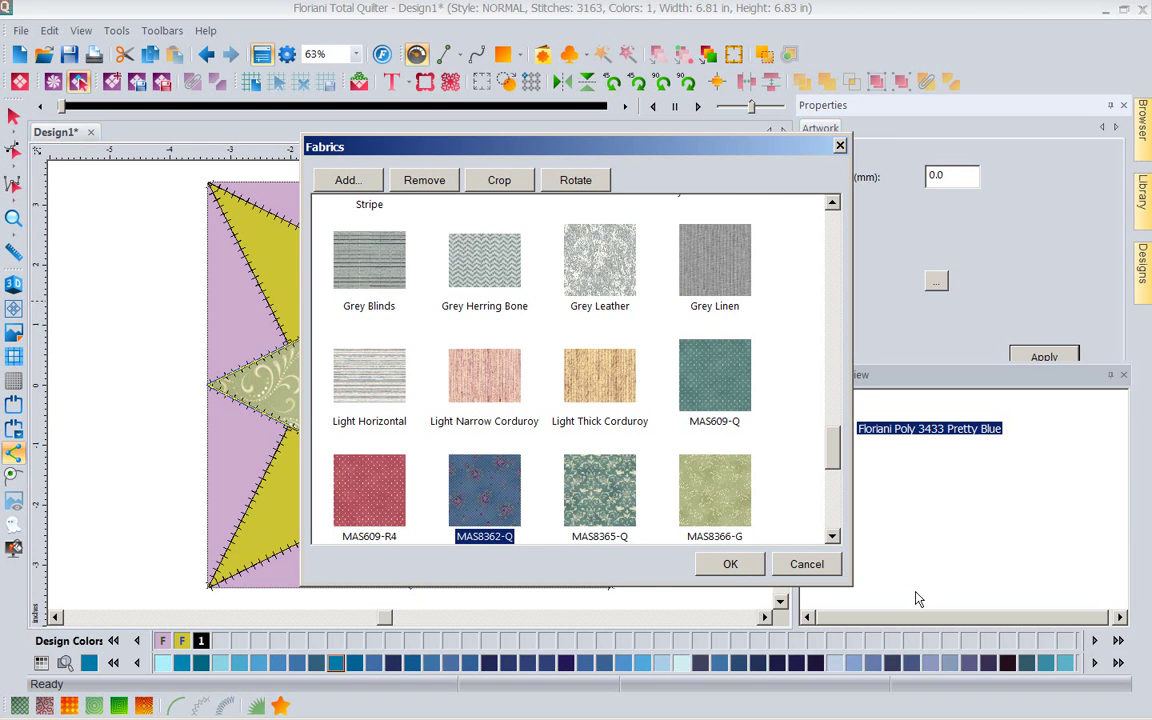
{"action": "left_click", "coordinate": [748, 566]}
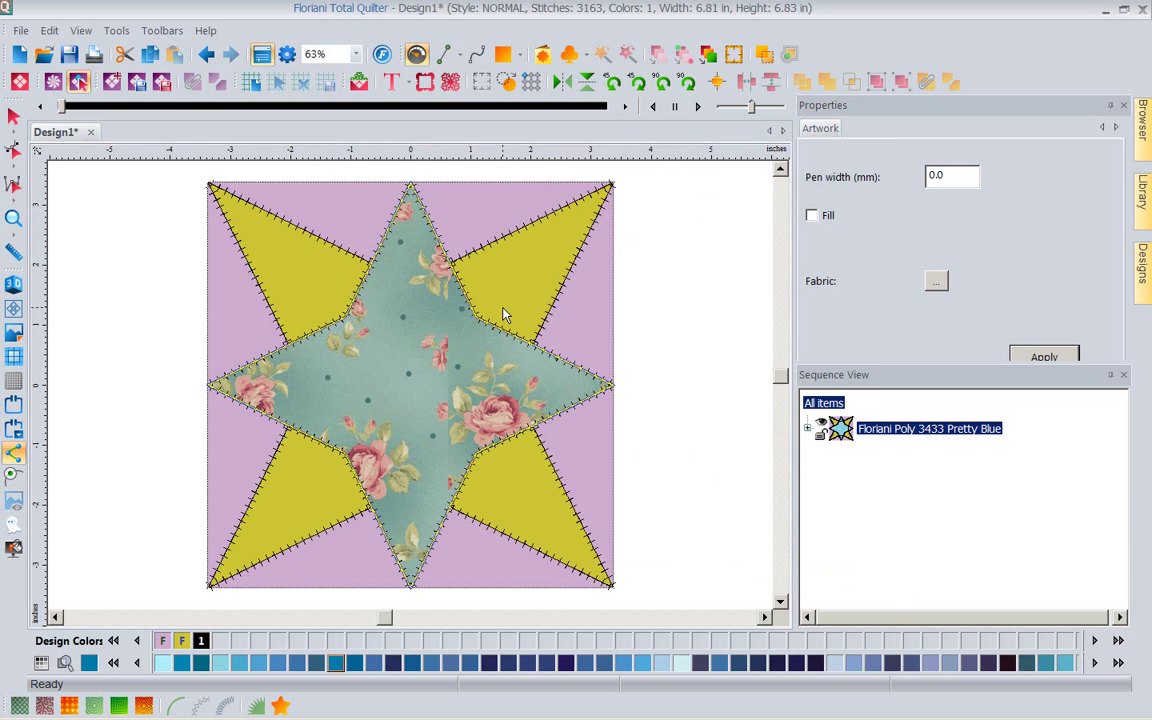
Fill the four yellow corner points of the star with the green swirl MAS8366-G fabric
{"action": "left_click", "coordinate": [530, 268]}
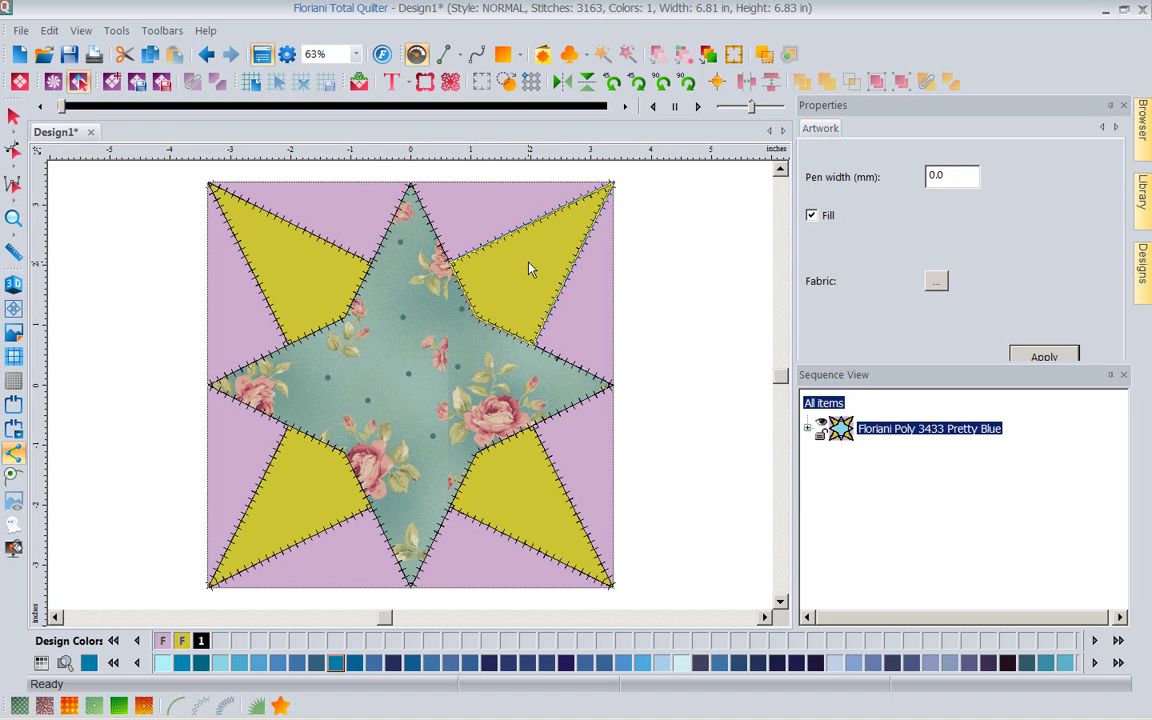
{"action": "left_click", "coordinate": [535, 481]}
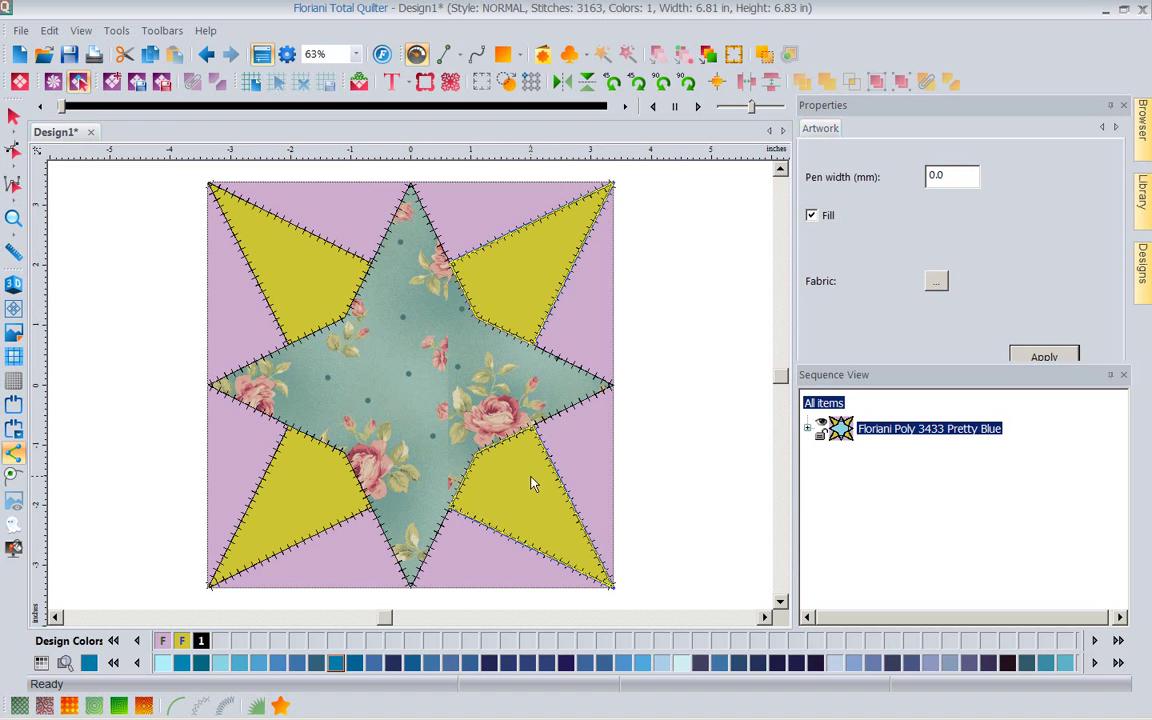
{"action": "left_click", "coordinate": [329, 492]}
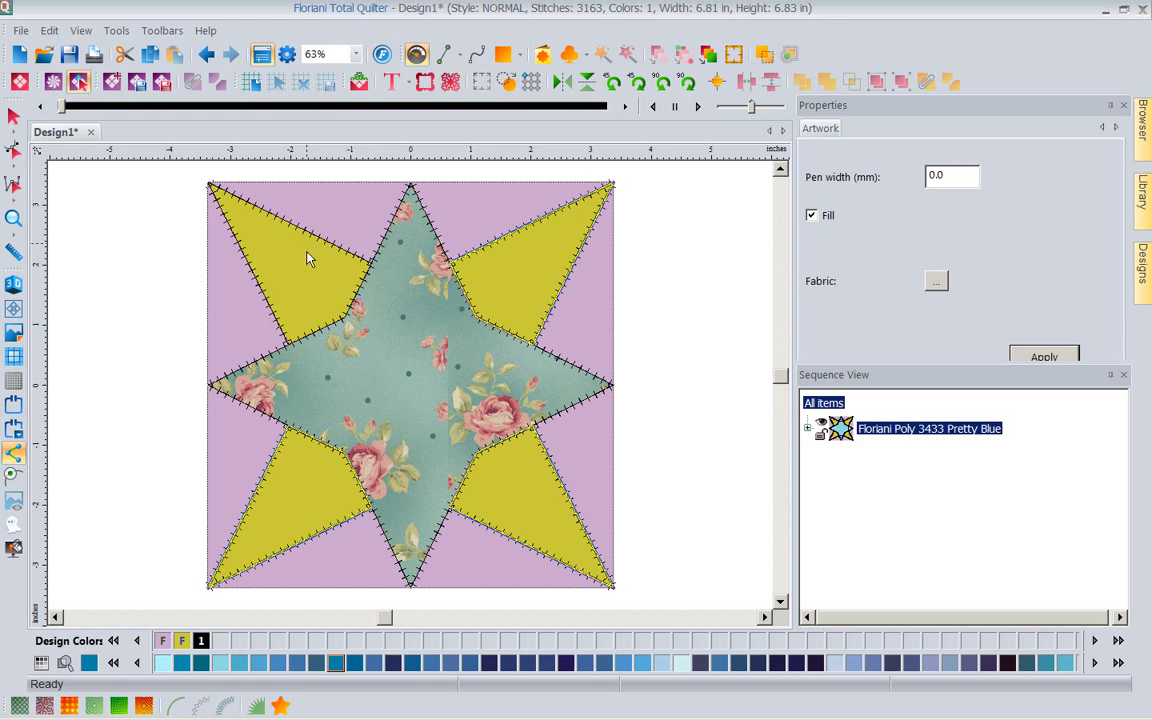
{"action": "left_click", "coordinate": [309, 279]}
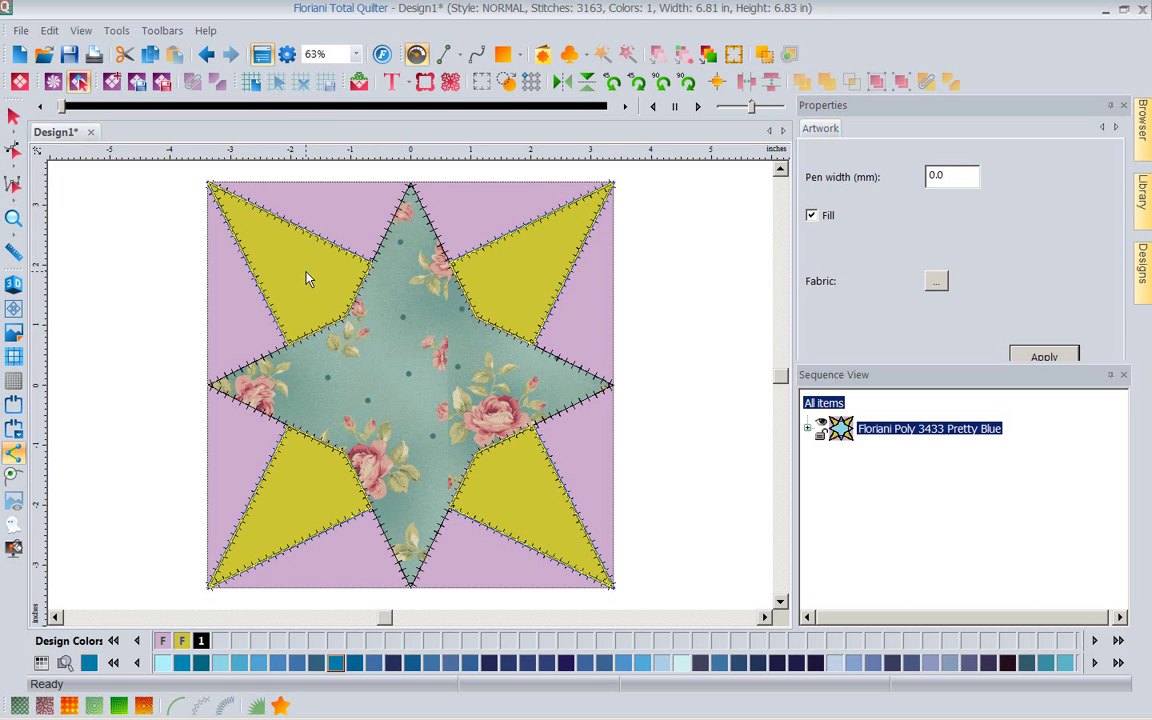
{"action": "left_click", "coordinate": [934, 282]}
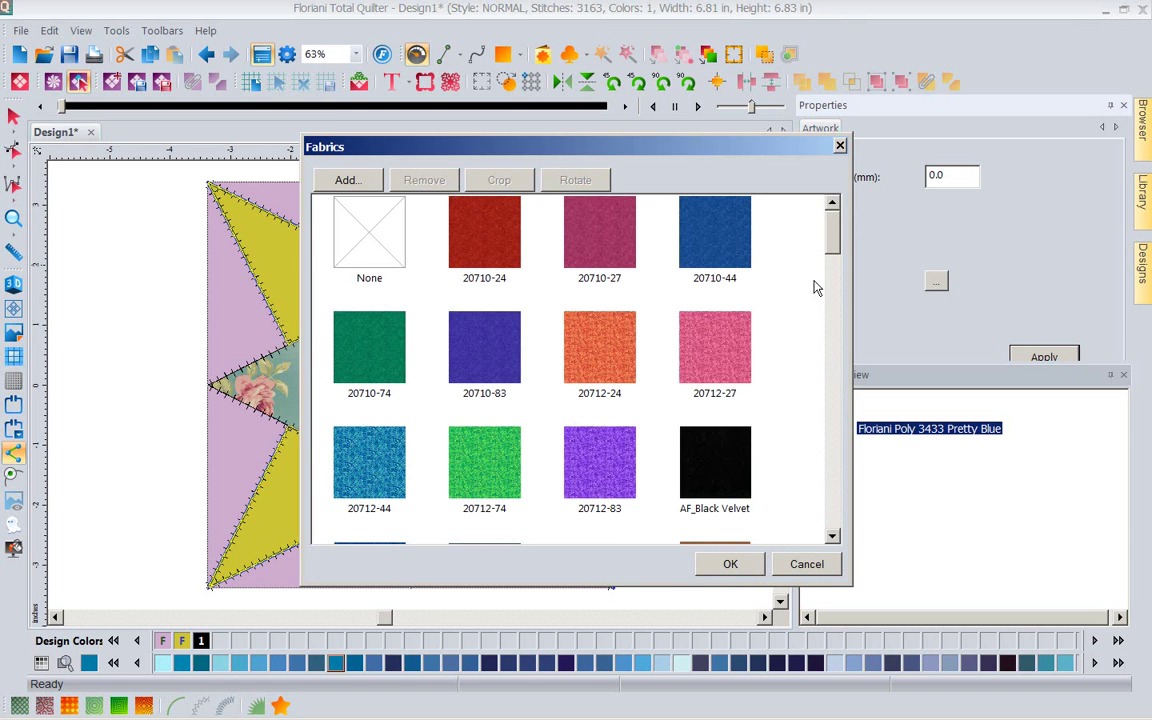
{"action": "left_click_drag", "start_coordinate": [835, 243], "coordinate": [864, 470]}
{"action": "left_click", "coordinate": [731, 406]}
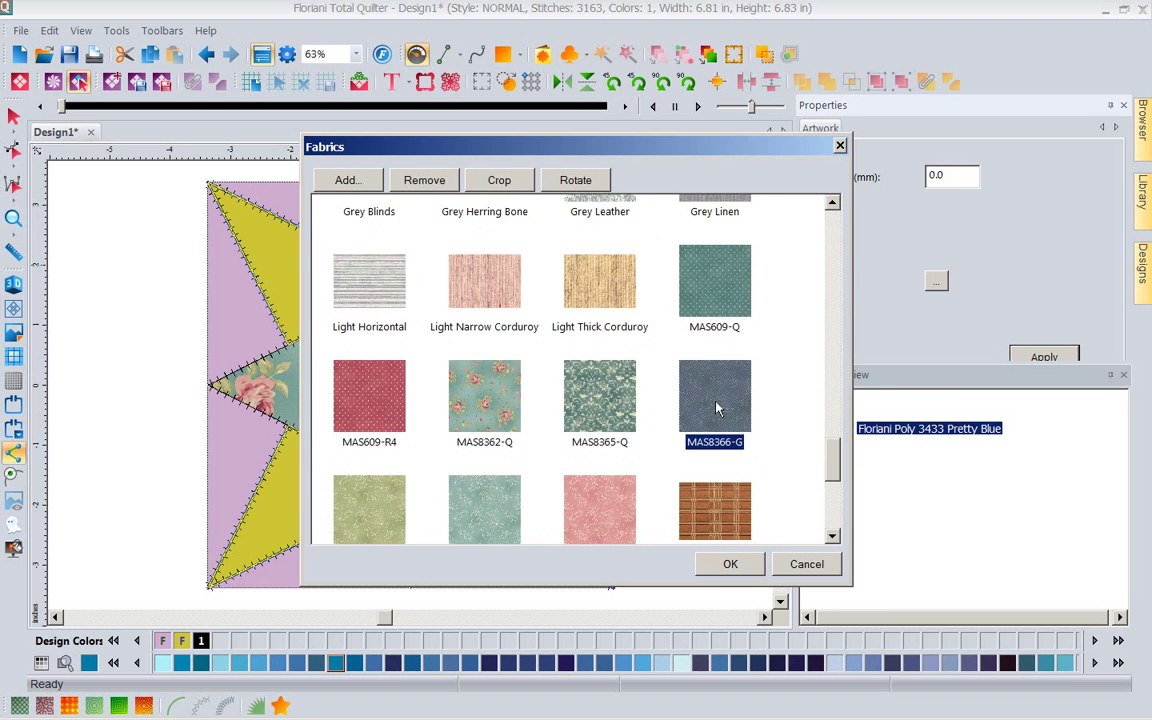
{"action": "left_click", "coordinate": [731, 564]}
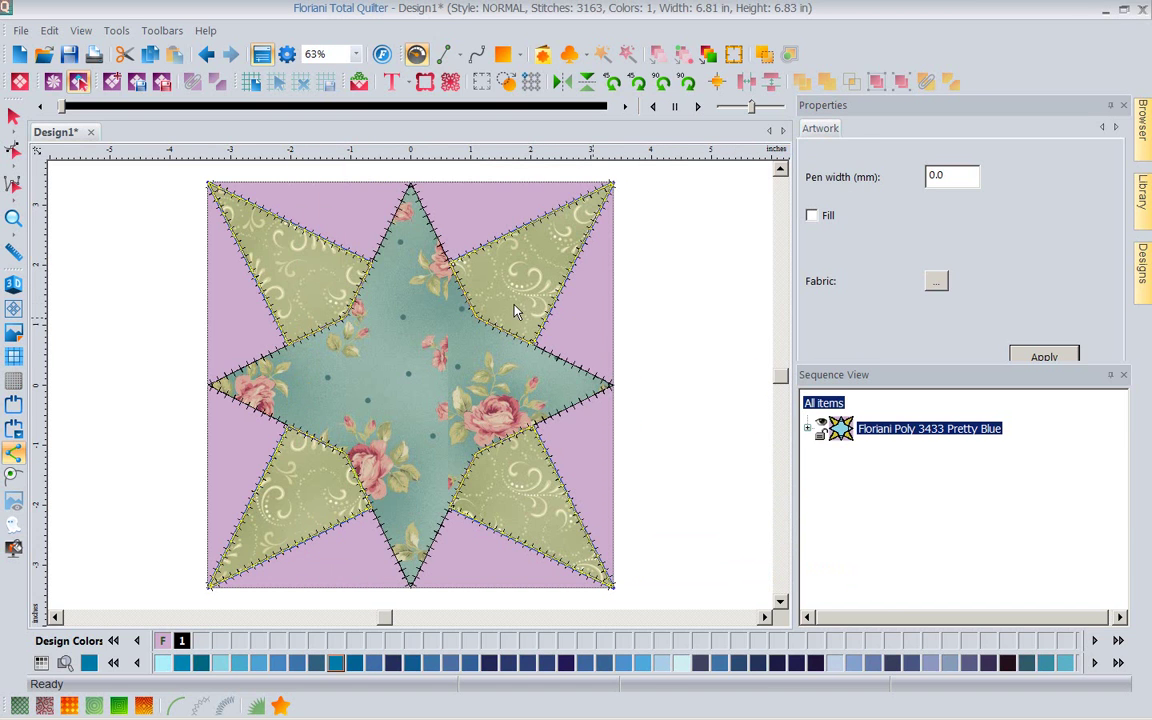
Fill all the lilac background pieces around the star with the red polka-dot MAS609-R4 fabric
{"action": "left_click", "coordinate": [316, 194]}
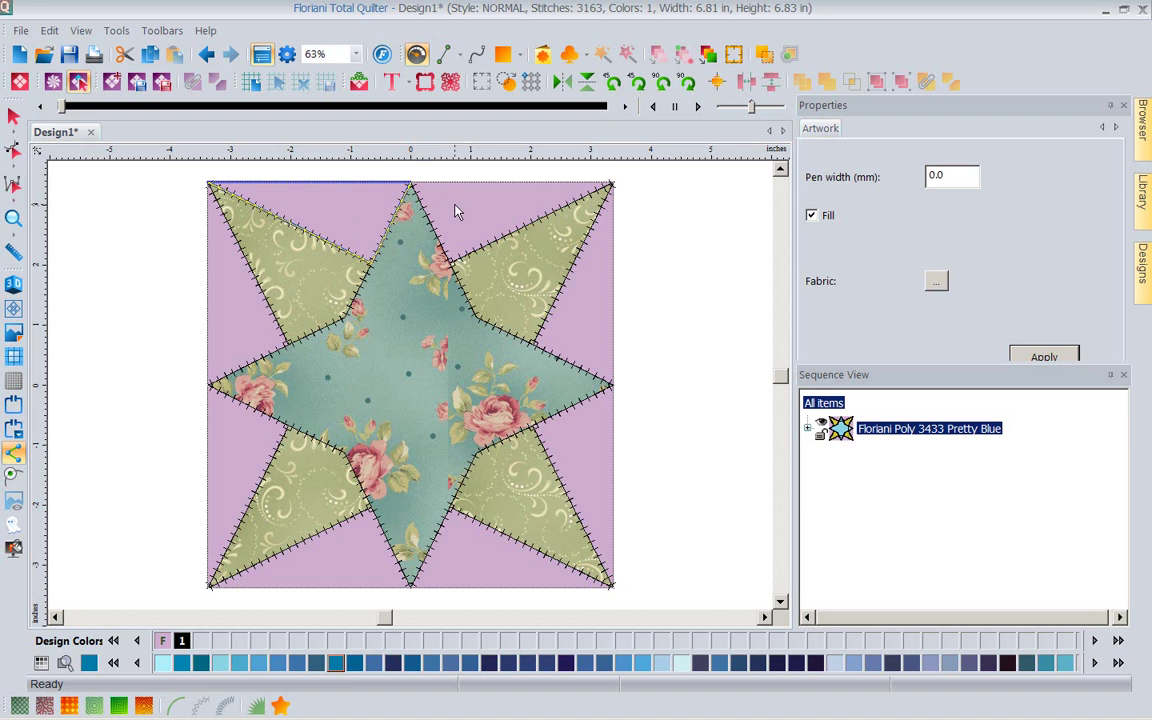
{"action": "left_click", "coordinate": [578, 318]}
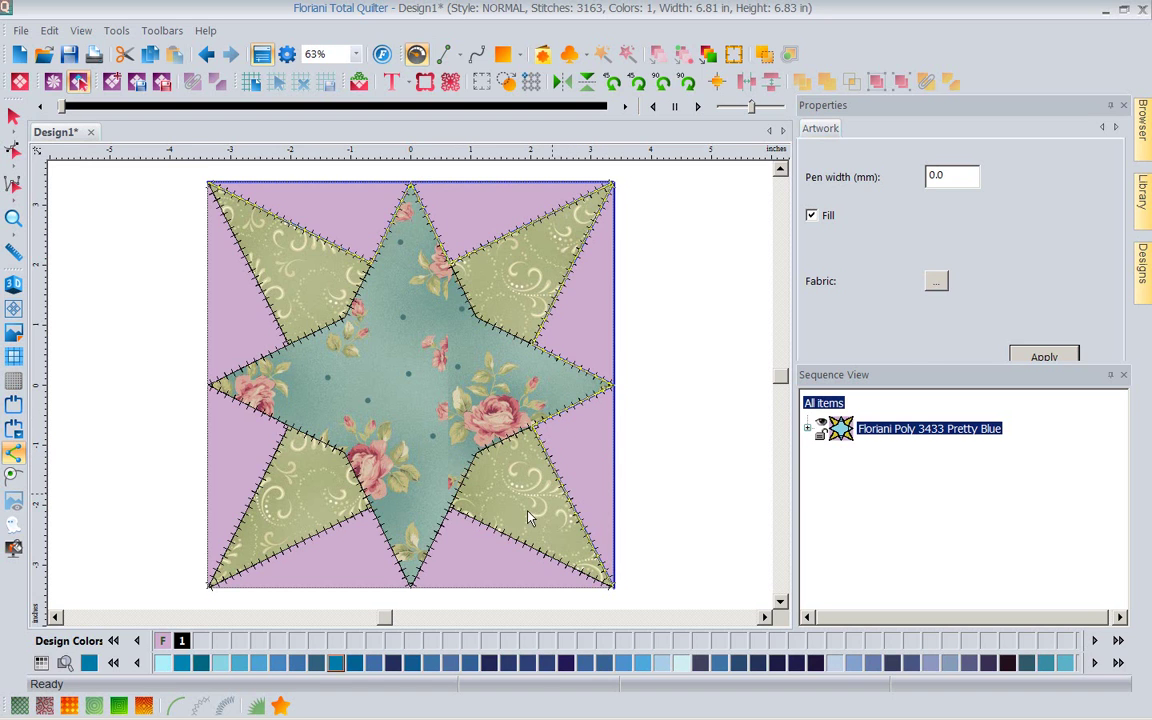
{"action": "left_click", "coordinate": [477, 567]}
{"action": "left_click", "coordinate": [347, 577]}
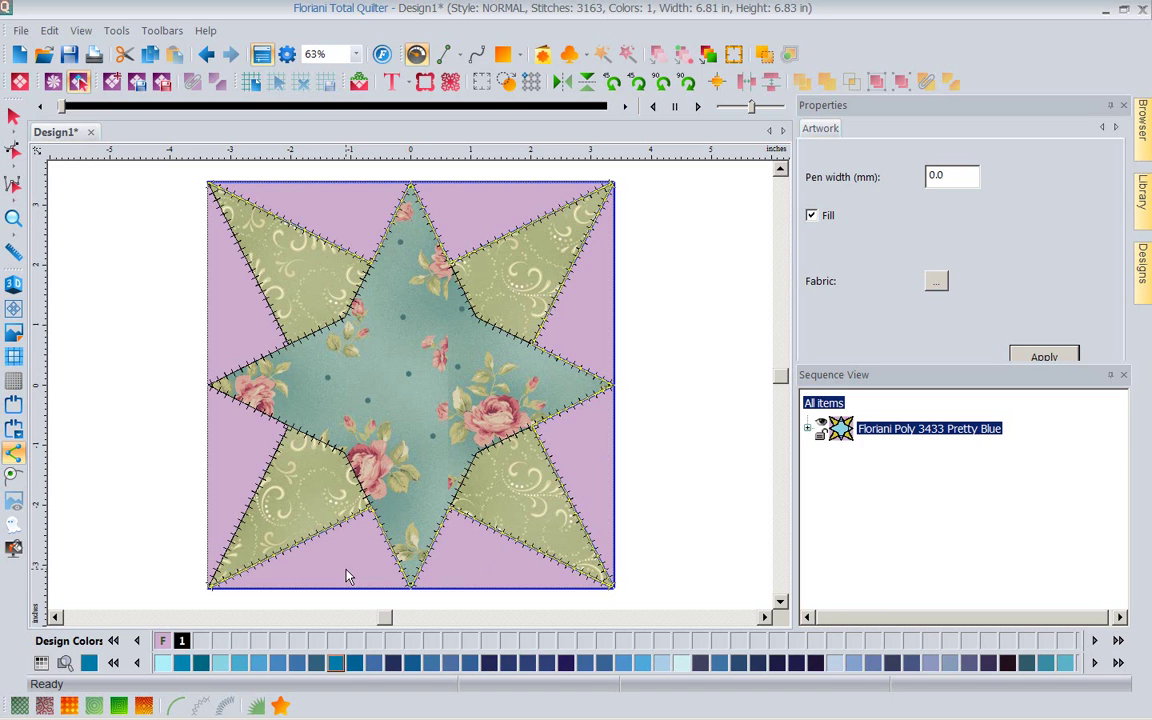
{"action": "left_click", "coordinate": [242, 462]}
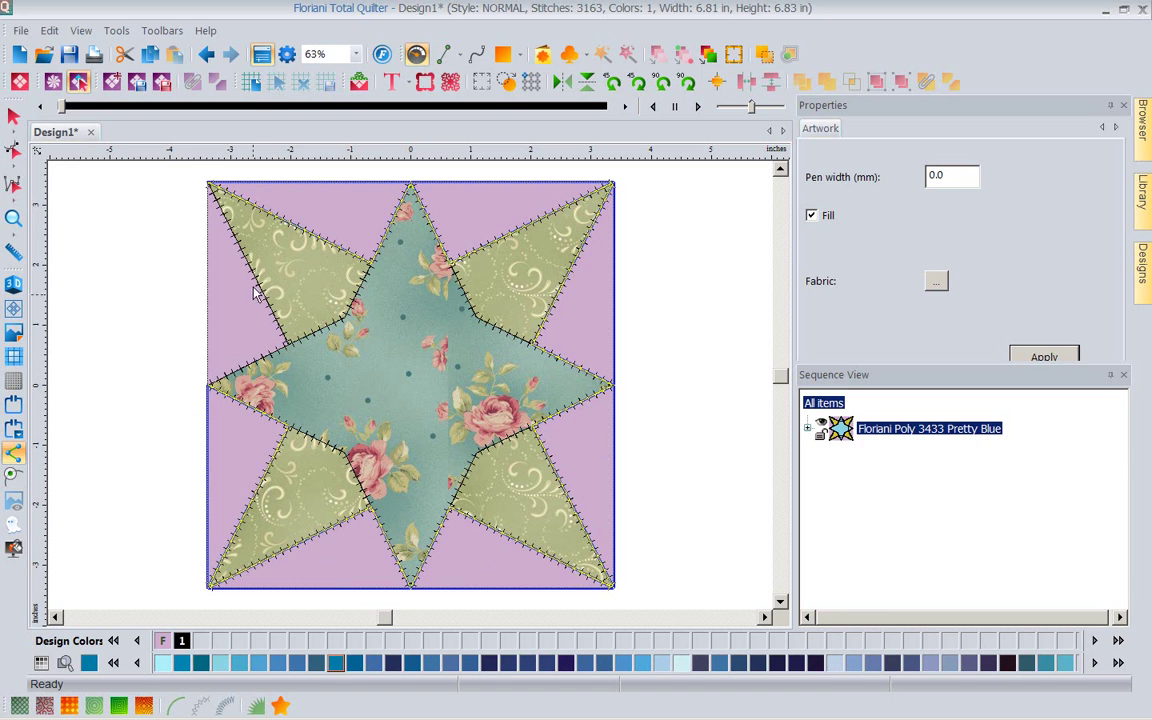
{"action": "left_click", "coordinate": [238, 312]}
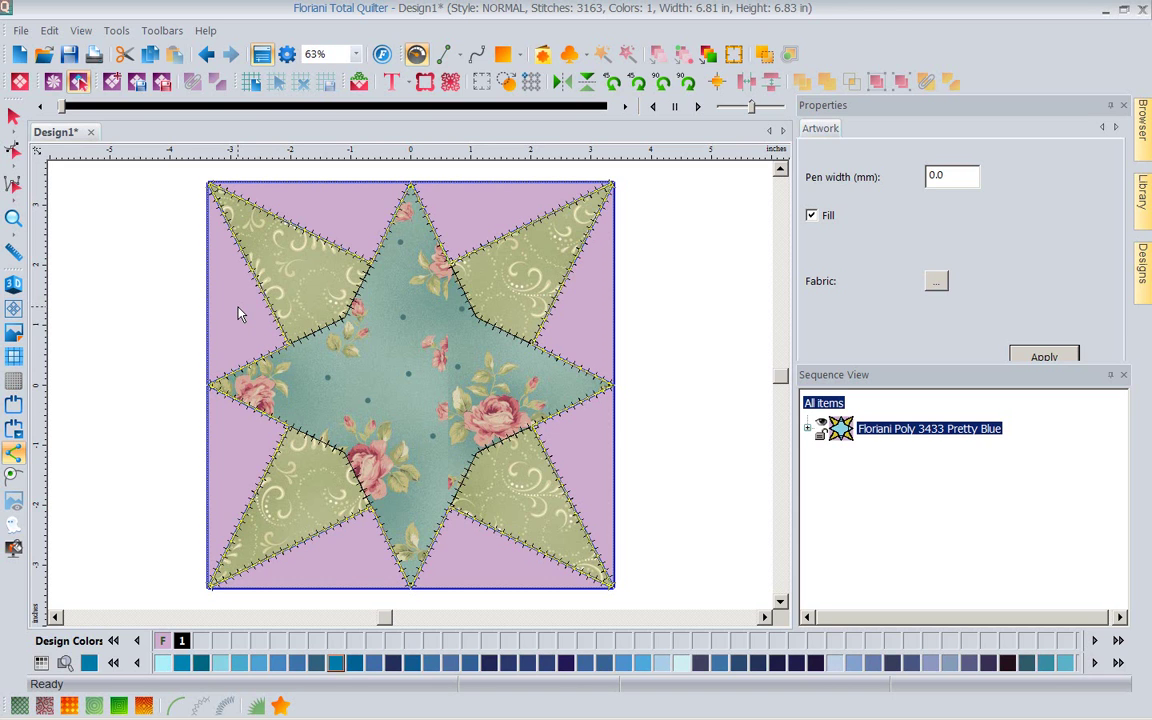
{"action": "left_click", "coordinate": [936, 283]}
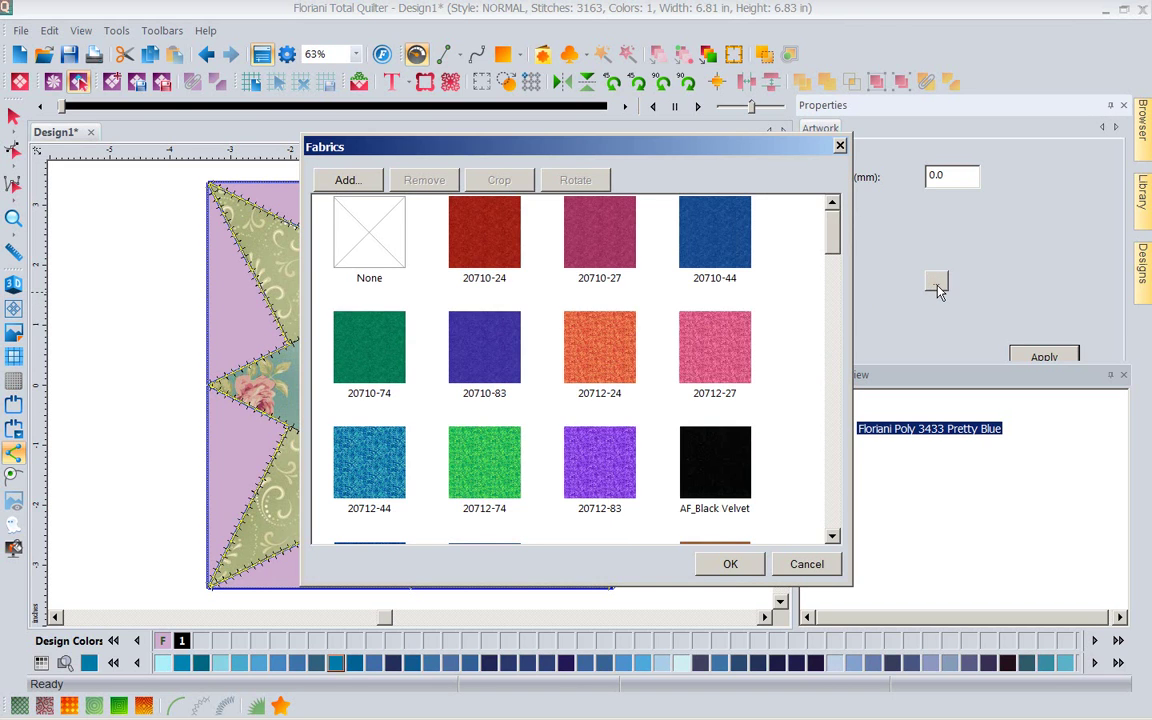
{"action": "left_click_drag", "start_coordinate": [832, 235], "coordinate": [840, 486]}
{"action": "left_click", "coordinate": [372, 395]}
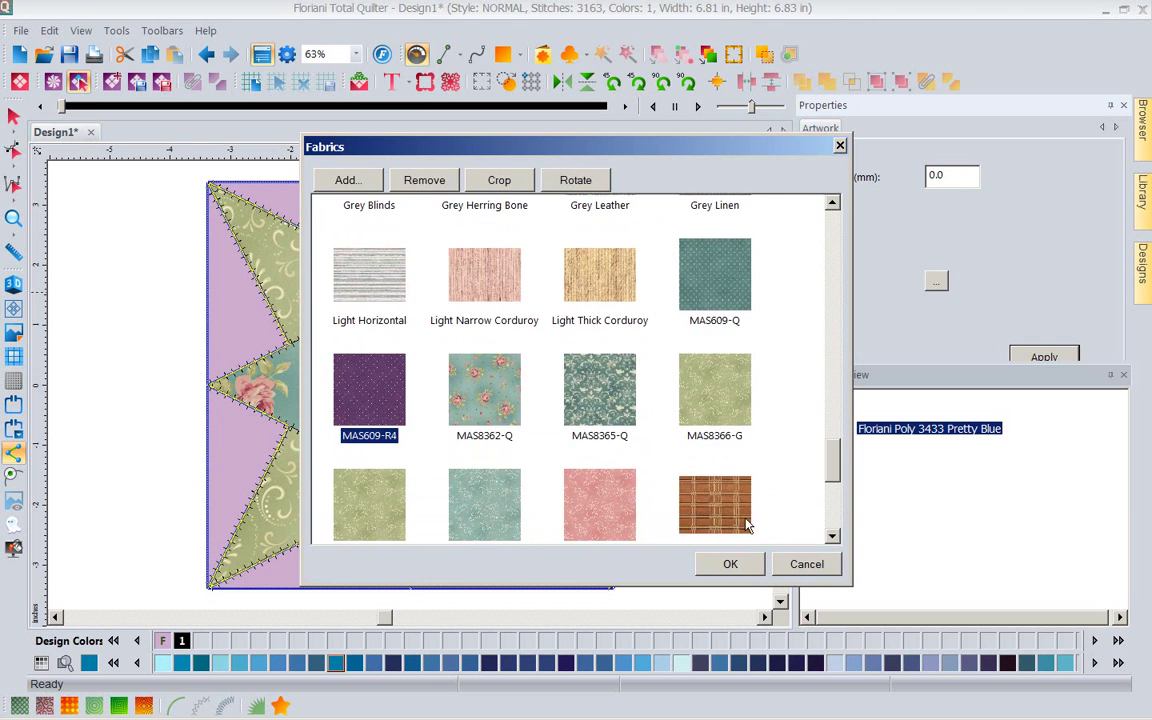
{"action": "left_click", "coordinate": [737, 566]}
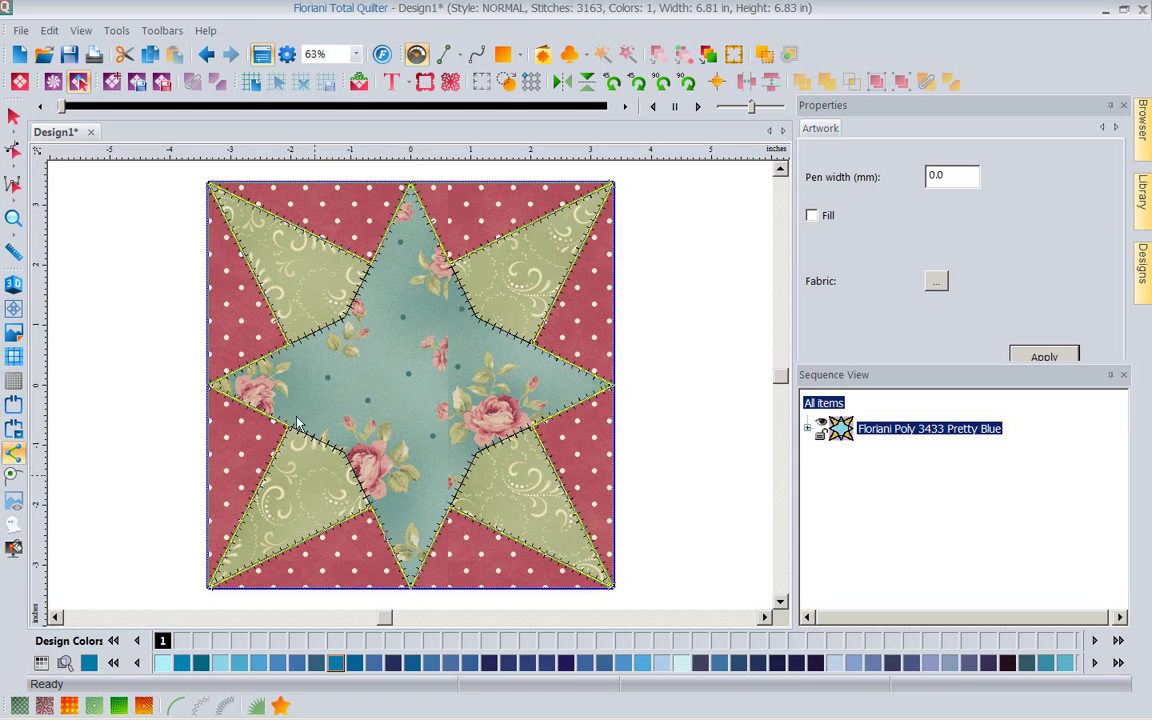
Examine the block's structure in the Sequence View, expanding it down to its Fills, Lines and Attached entries
{"action": "left_click", "coordinate": [391, 81]}
{"action": "right_click", "coordinate": [416, 384]}
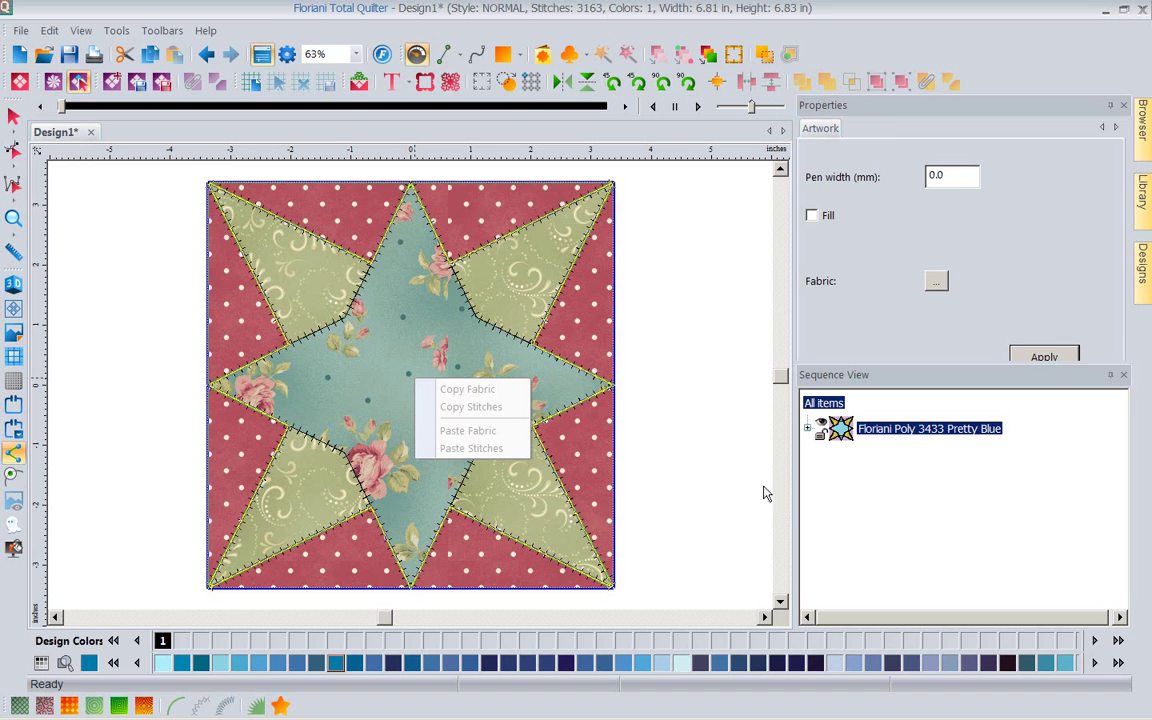
{"action": "left_click", "coordinate": [689, 448]}
{"action": "left_click", "coordinate": [841, 430]}
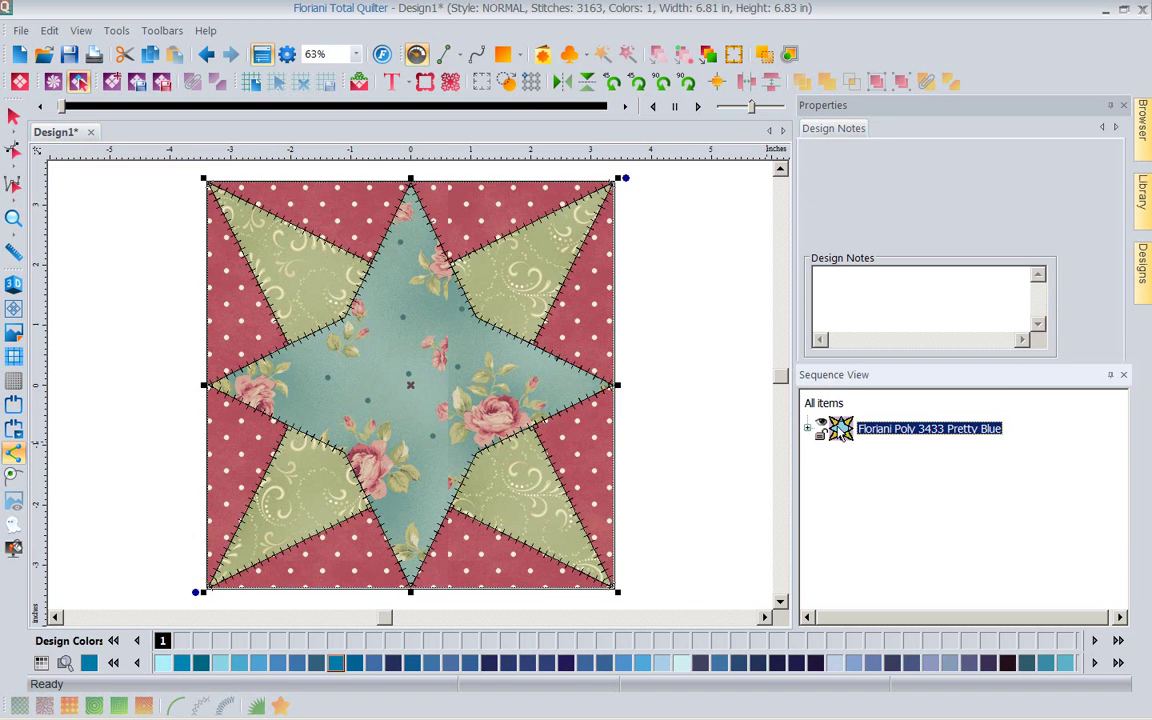
{"action": "left_click", "coordinate": [808, 429]}
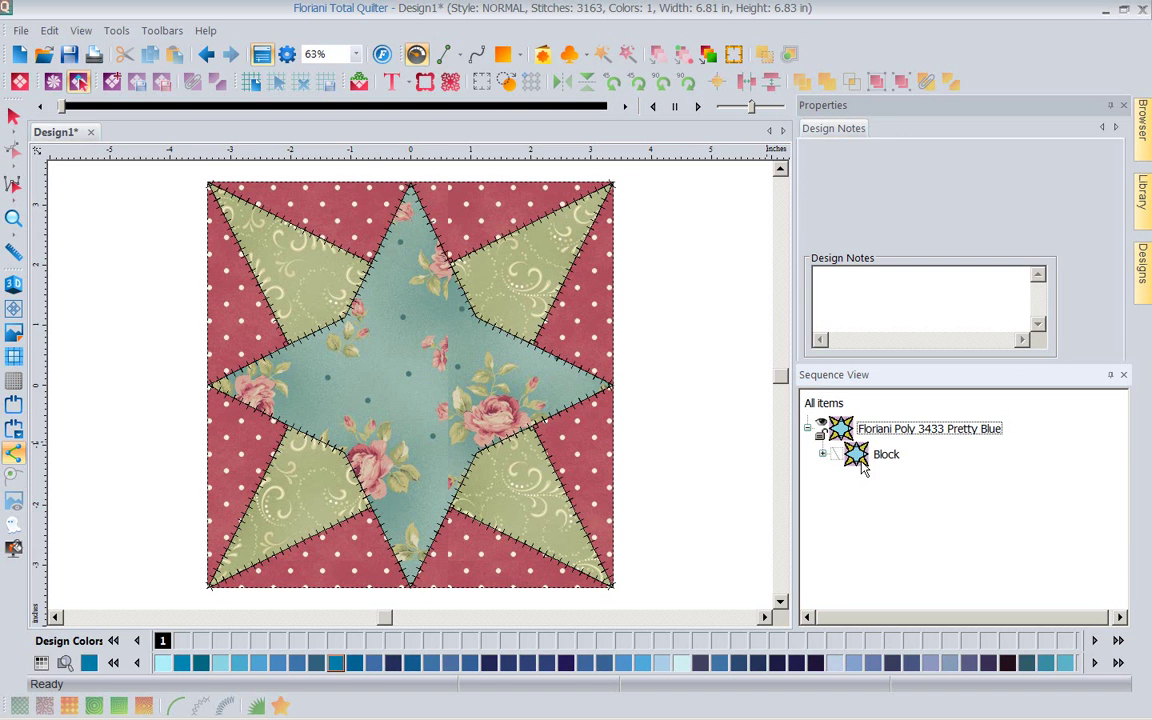
{"action": "left_click", "coordinate": [823, 455]}
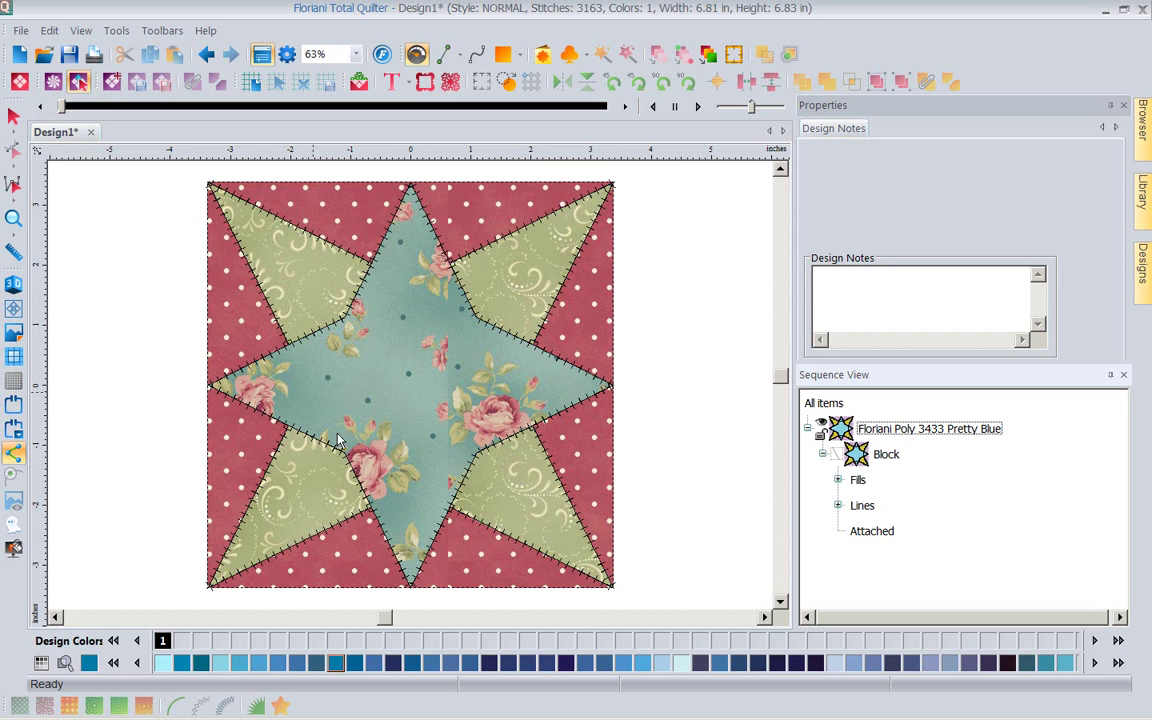
{"action": "left_click", "coordinate": [860, 458]}
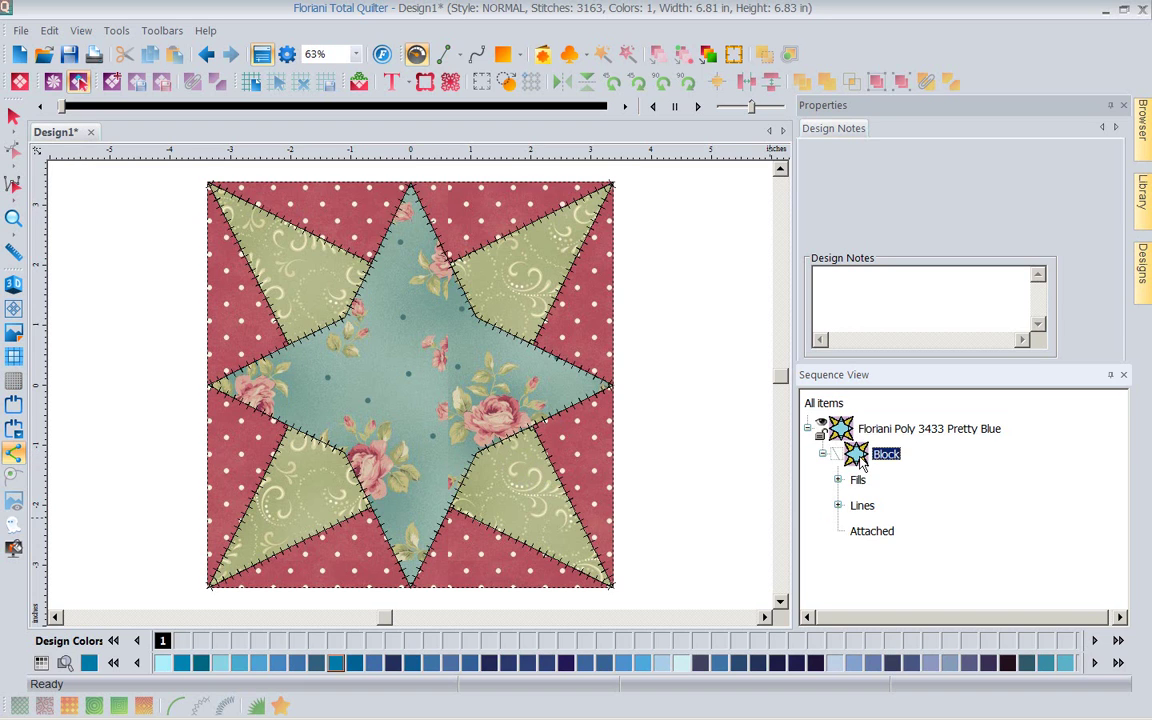
{"action": "right_click", "coordinate": [548, 414]}
{"action": "left_click", "coordinate": [857, 480]}
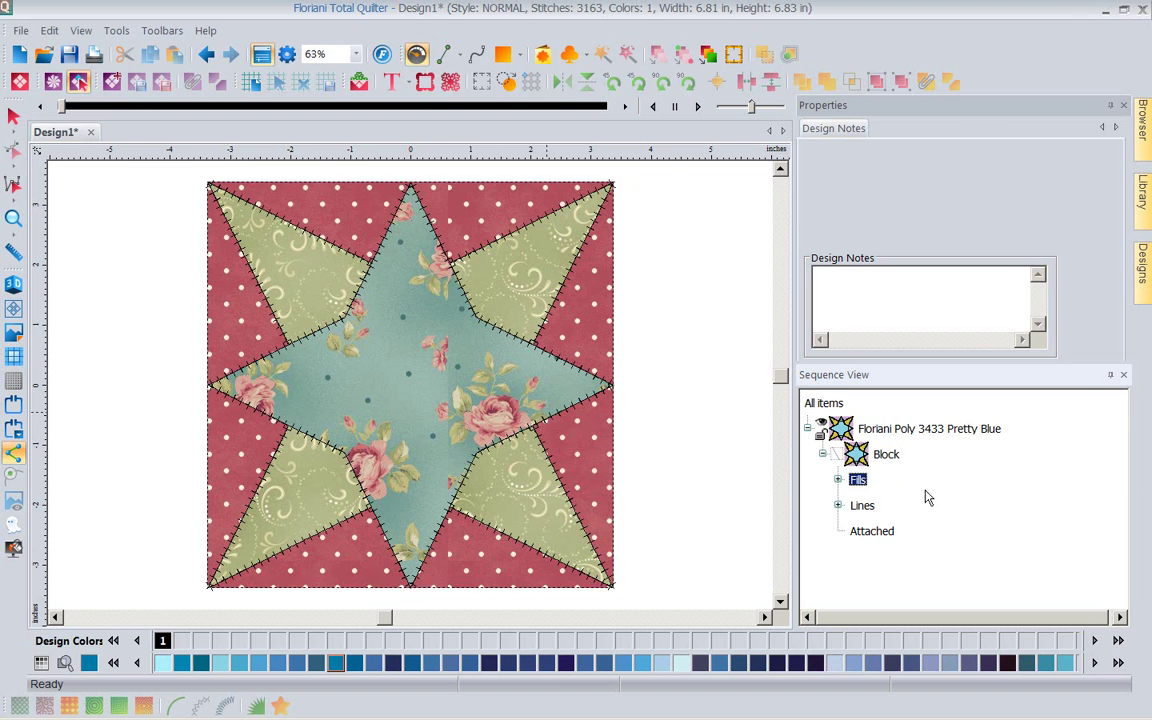
Change the stitching on the inner edge of the upper-right green point to the AQ05 binding motif
{"action": "left_click", "coordinate": [512, 339]}
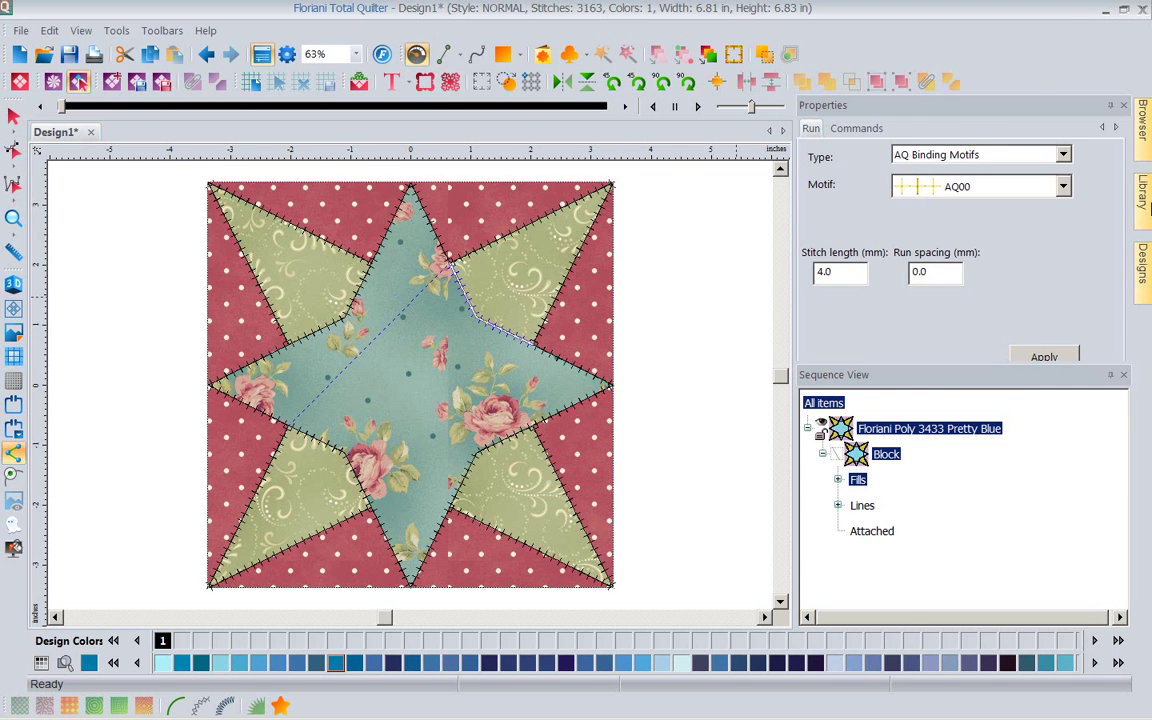
{"action": "left_click", "coordinate": [1142, 190]}
{"action": "left_click", "coordinate": [1063, 186]}
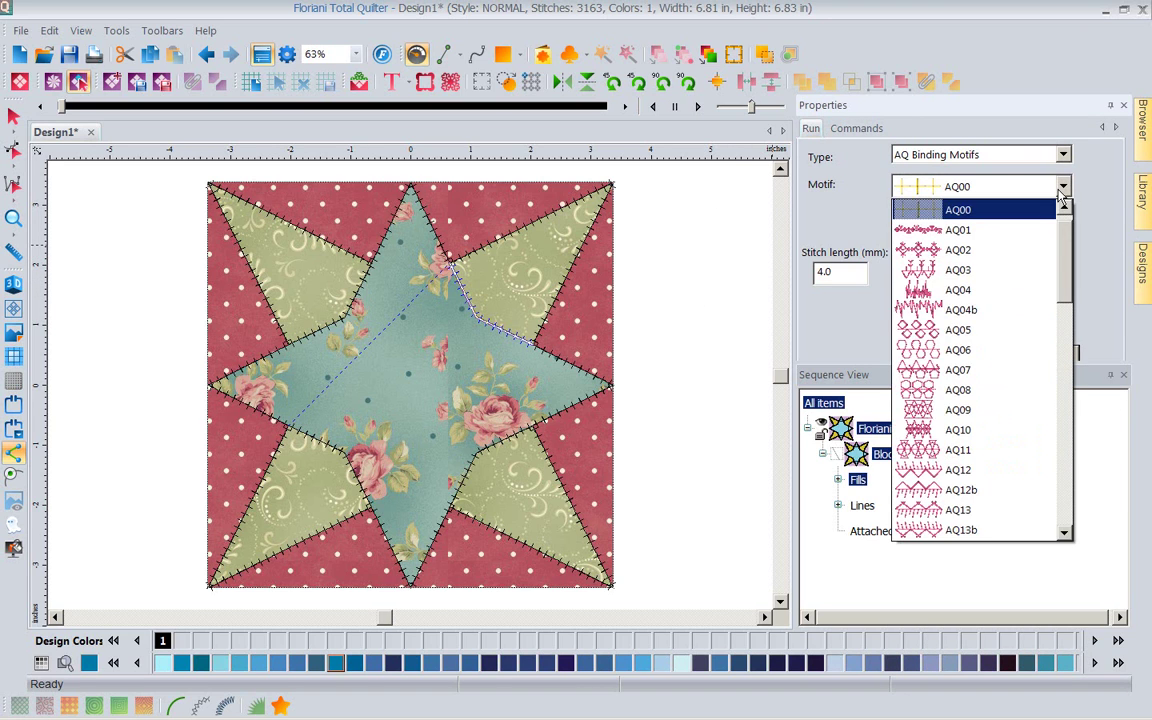
{"action": "left_click", "coordinate": [978, 330]}
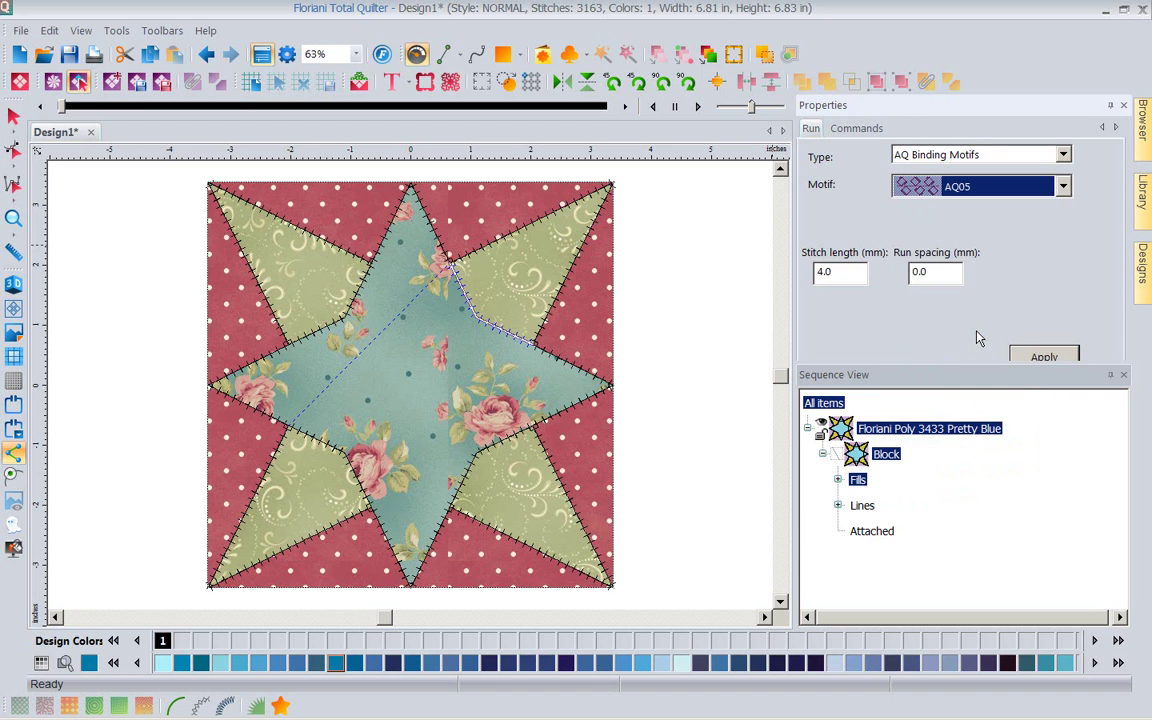
{"action": "left_click", "coordinate": [1031, 359]}
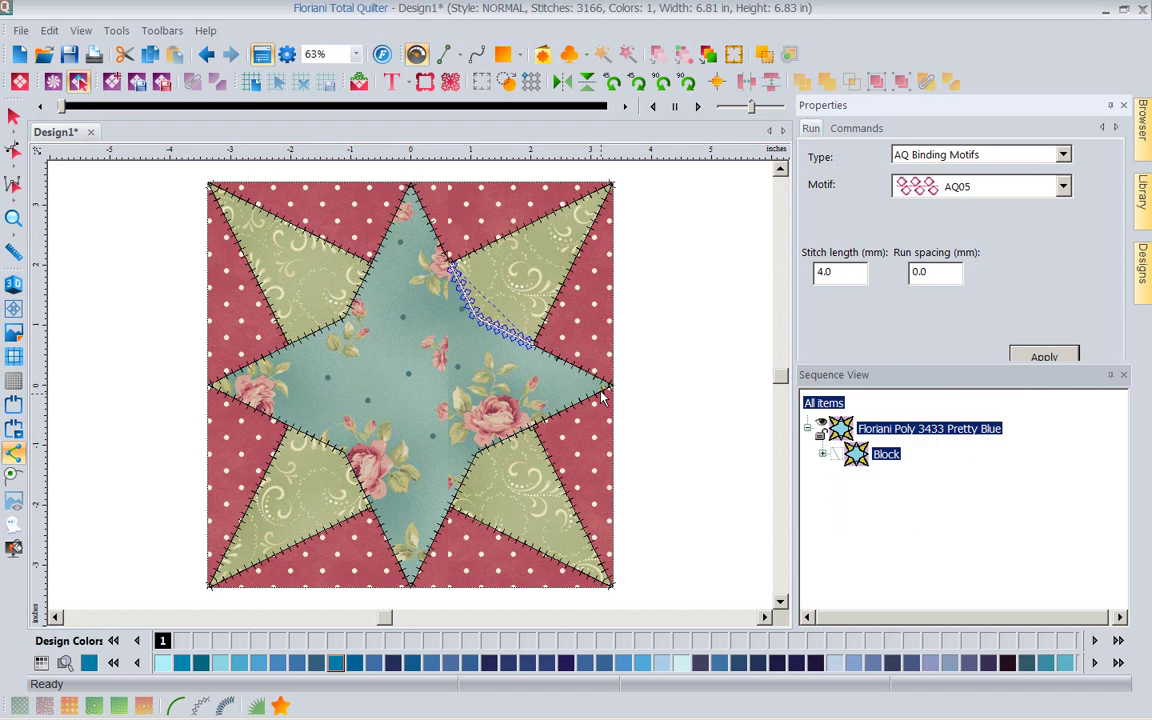
Change the long stitch line outlining the star points to the AQ02 binding motif
{"action": "left_click", "coordinate": [527, 234]}
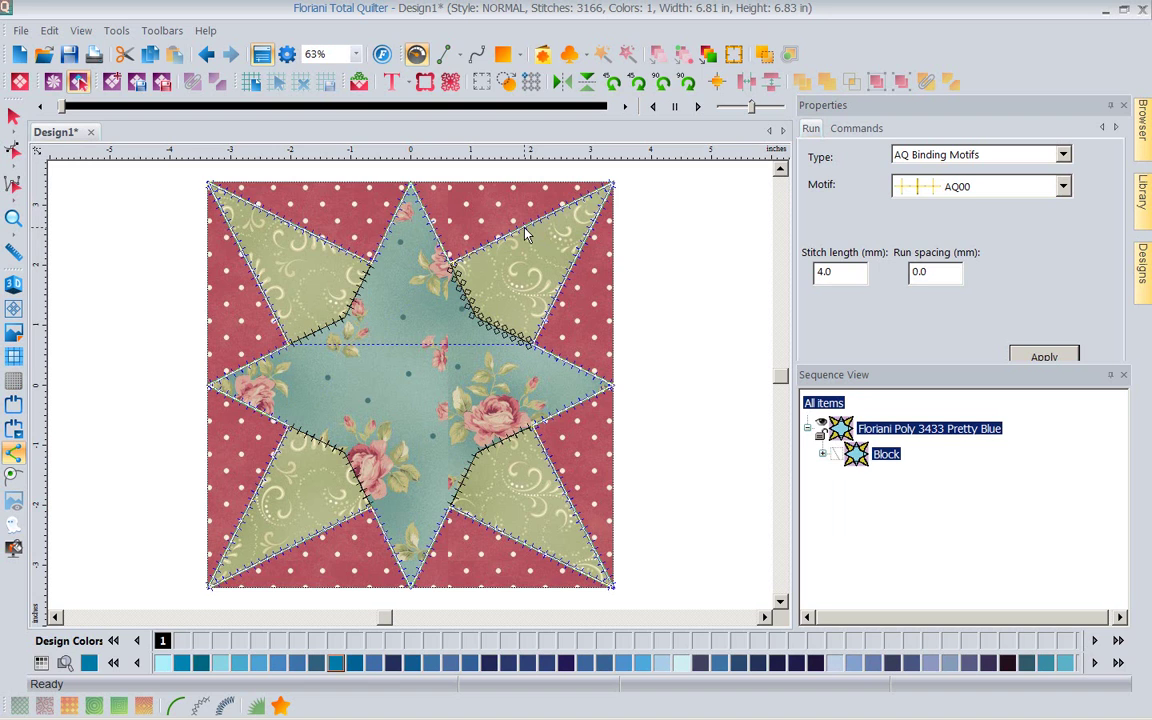
{"action": "left_click", "coordinate": [1063, 187]}
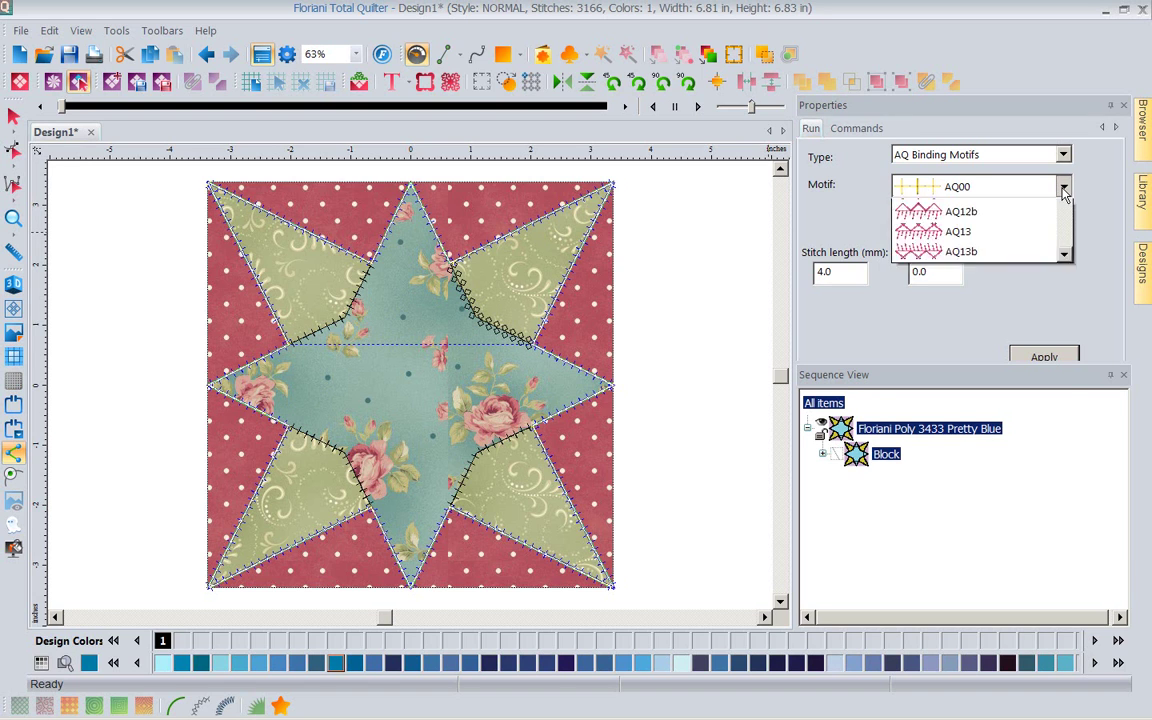
{"action": "left_click", "coordinate": [950, 249]}
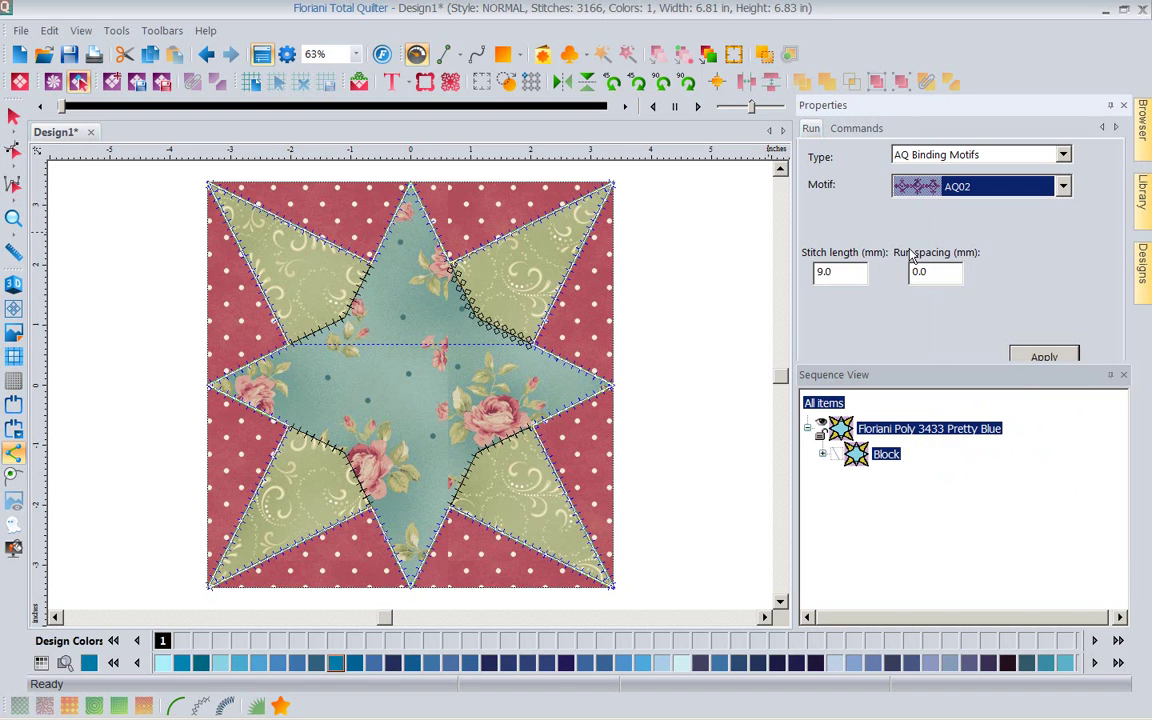
{"action": "left_click", "coordinate": [1031, 357]}
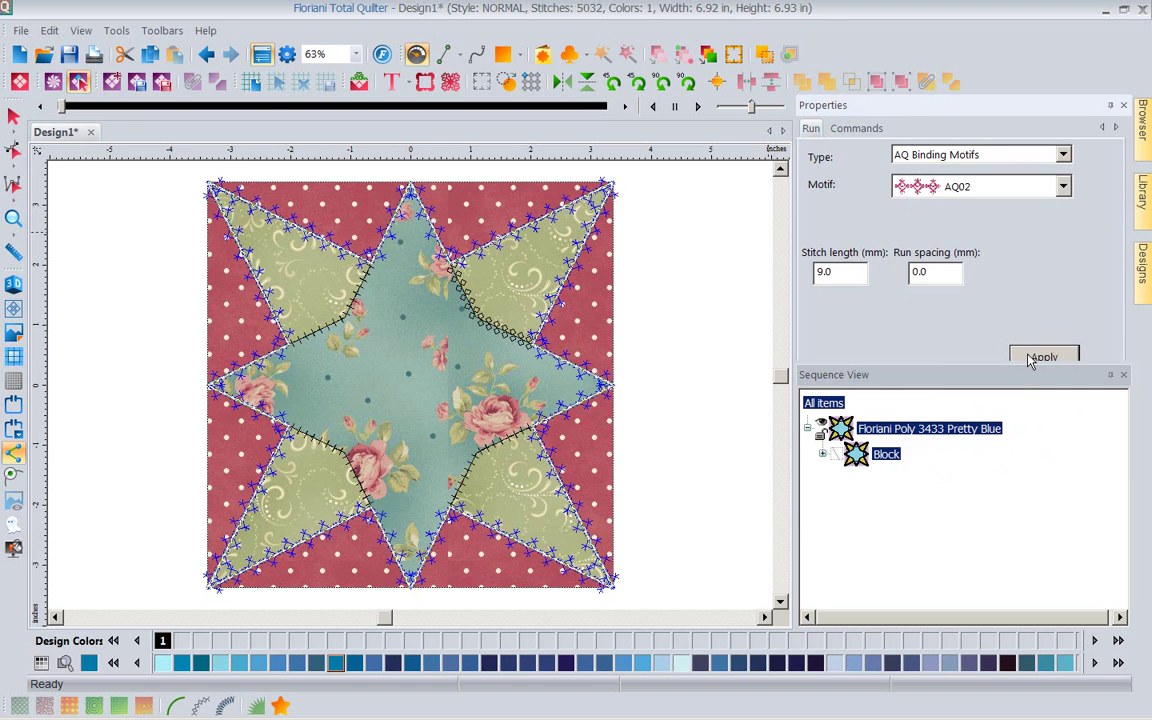
Export the whole quilt block's stitch and cut files under the project name POW, and close the exported files' folder
{"action": "left_click", "coordinate": [716, 268]}
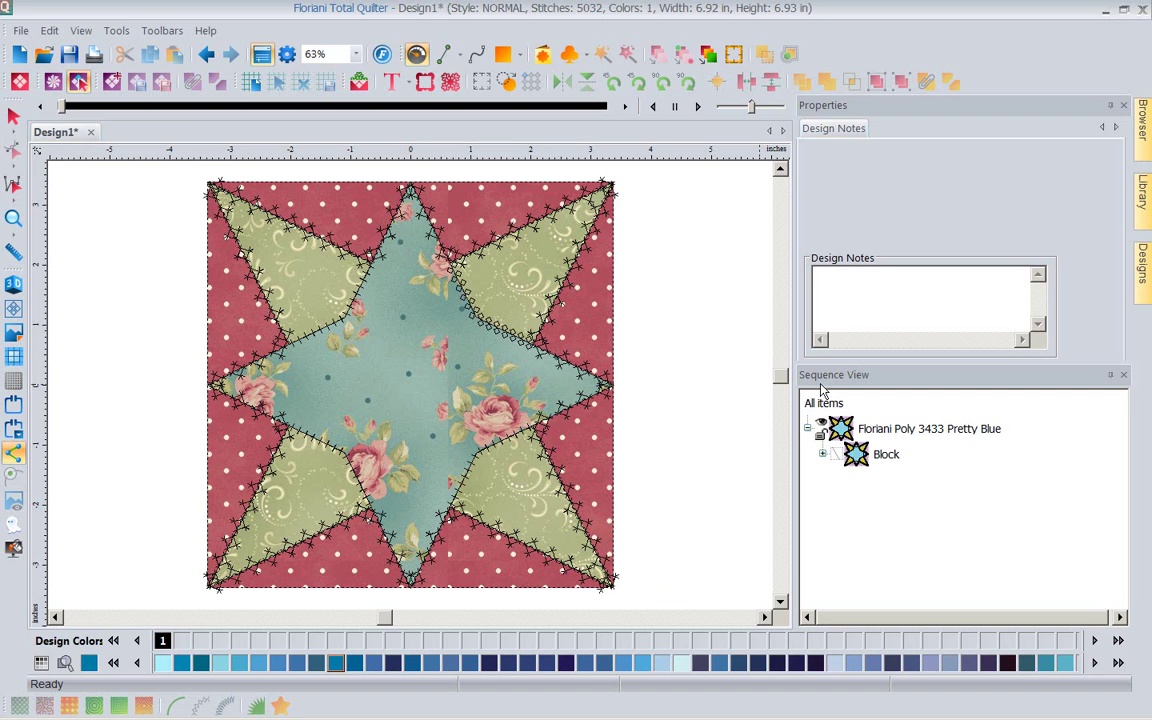
{"action": "left_click", "coordinate": [250, 230]}
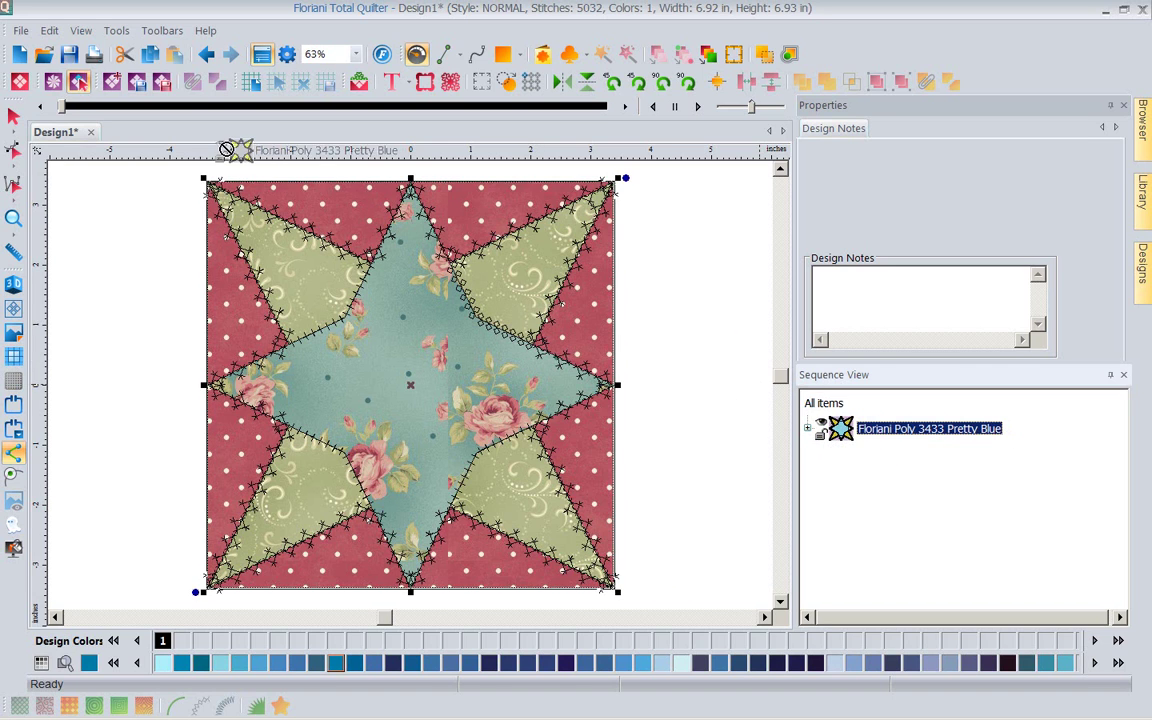
{"action": "left_click", "coordinate": [139, 87]}
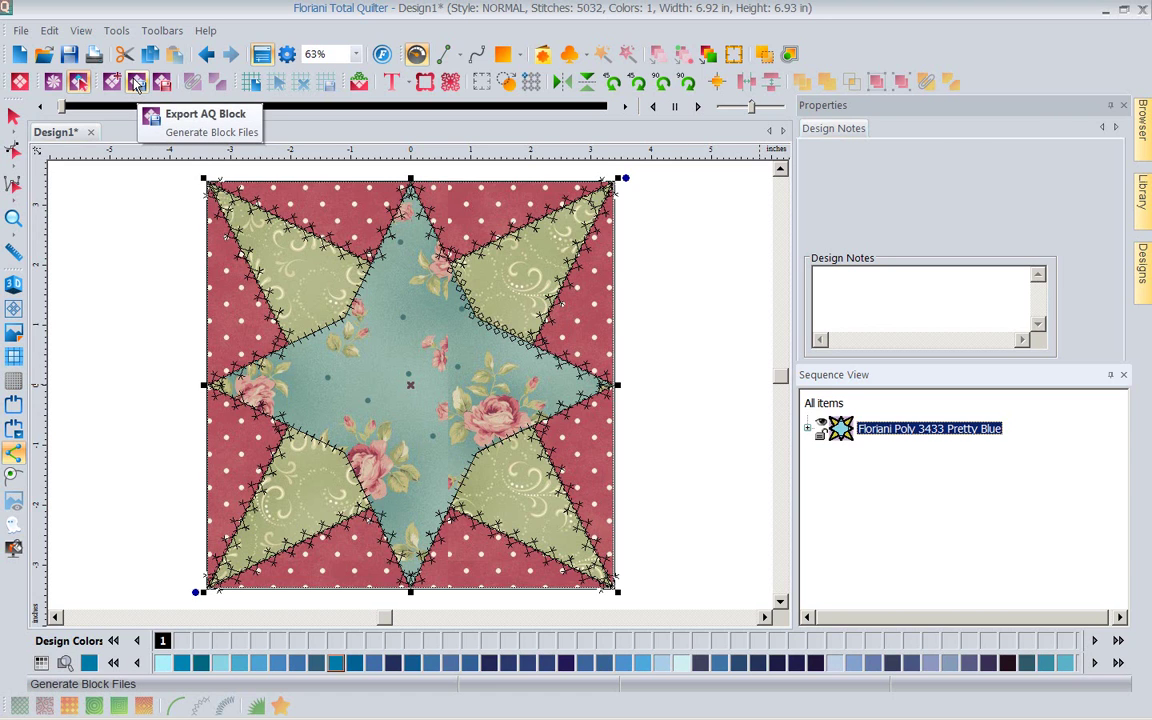
{"action": "left_click", "coordinate": [137, 83]}
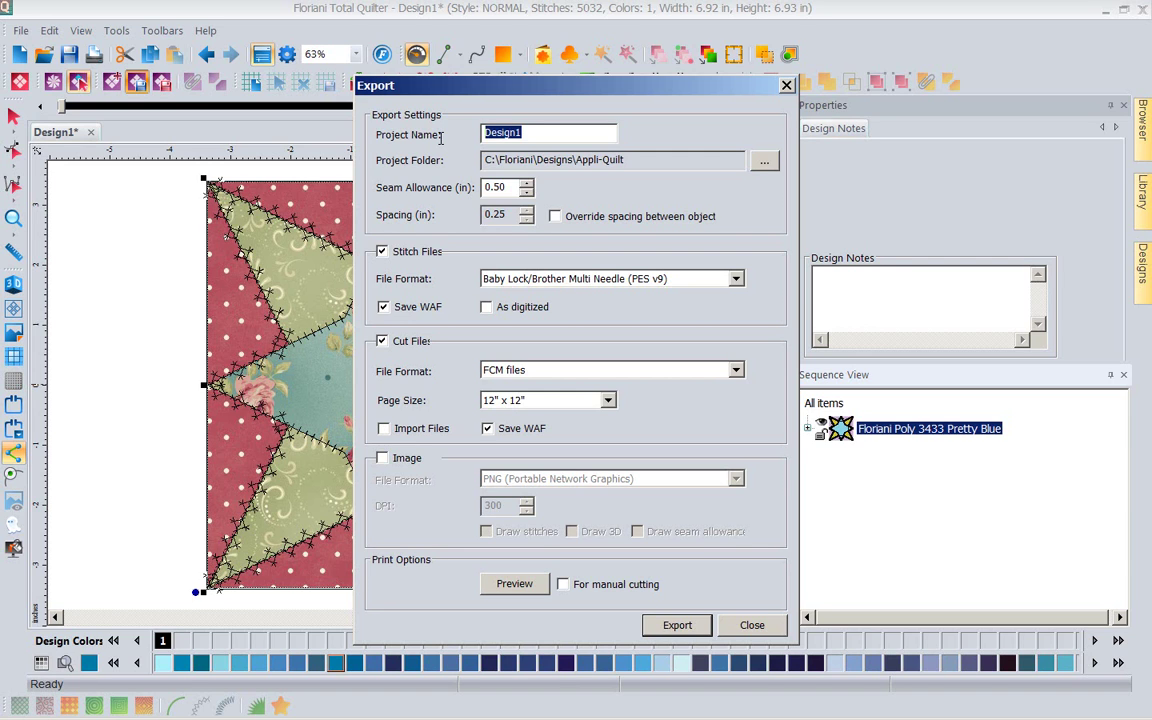
{"action": "type", "text": "POW"}
{"action": "left_click", "coordinate": [676, 626]}
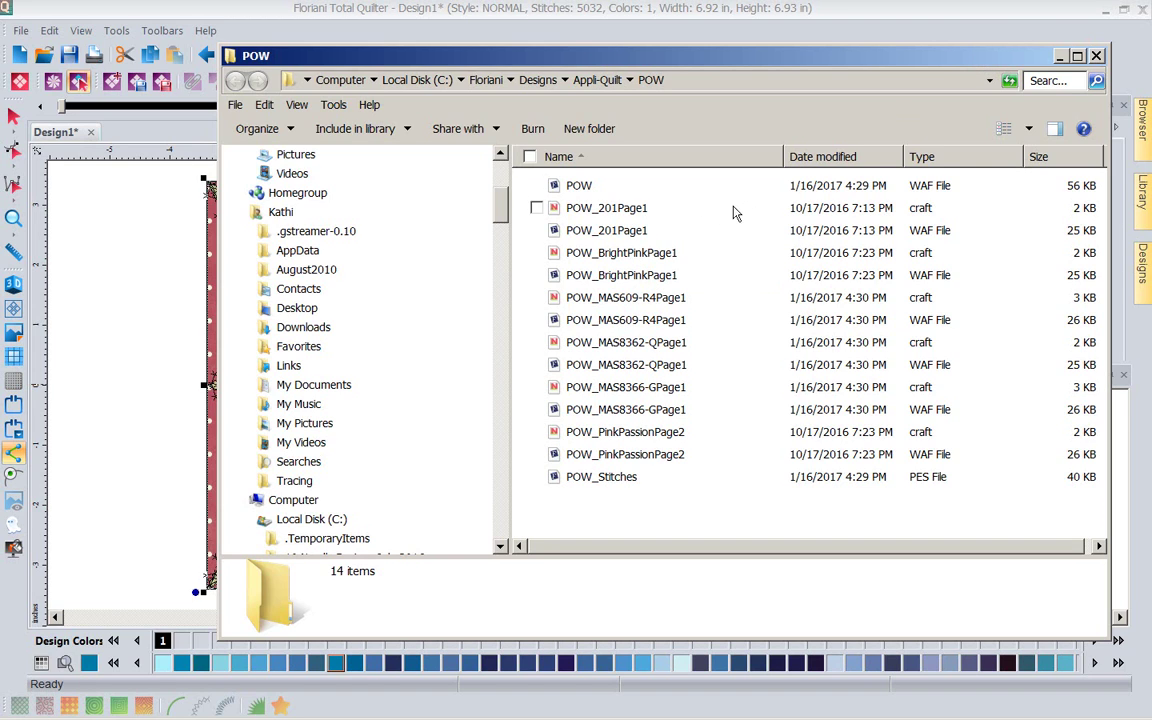
{"action": "left_click", "coordinate": [1097, 57]}
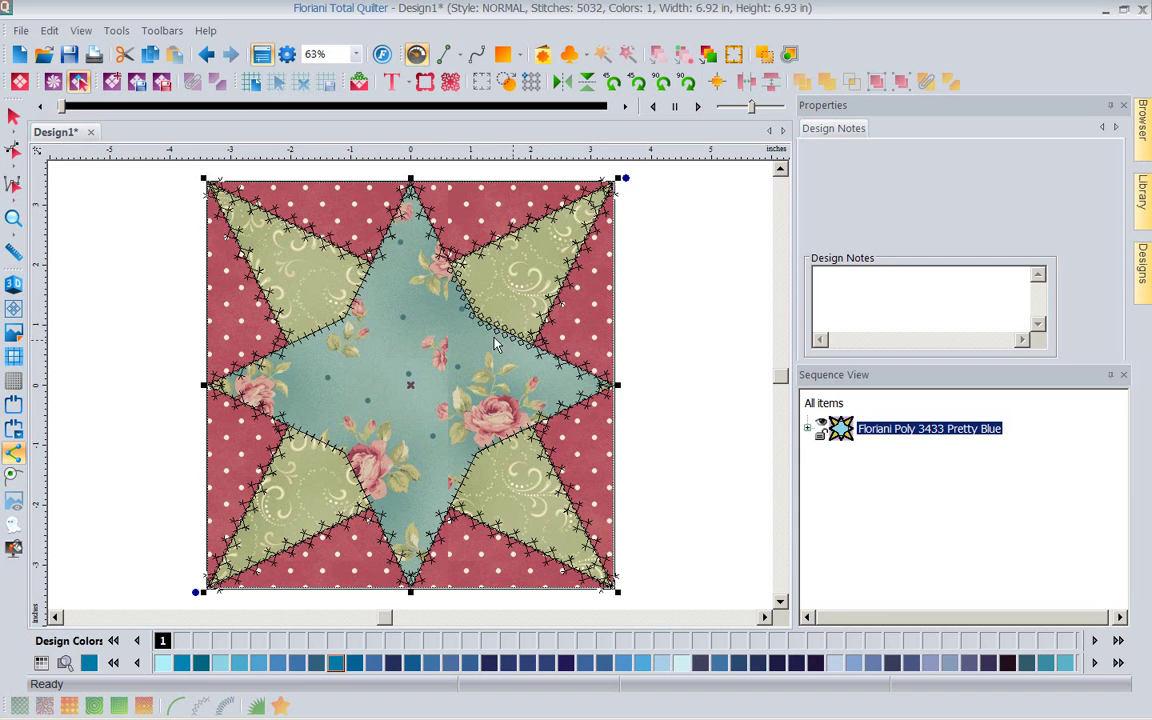
Check which copy and paste options for fabric and stitches the quilt block and its Sequence View entry offer
{"action": "right_click", "coordinate": [405, 372]}
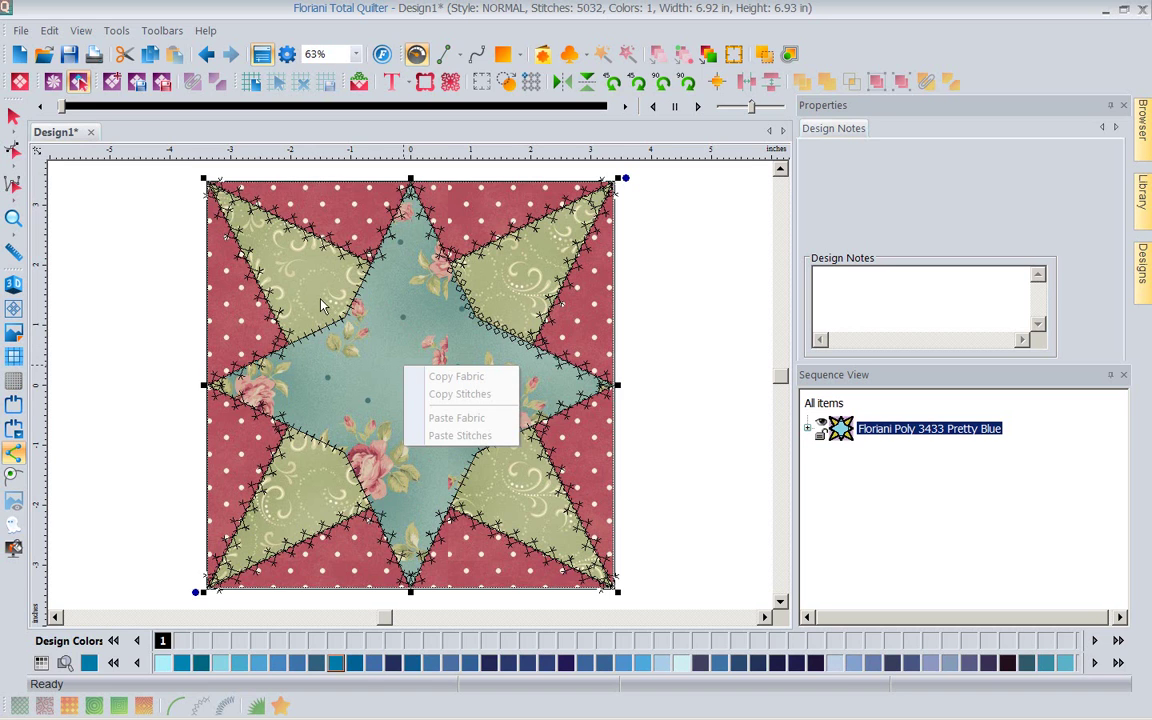
{"action": "left_click", "coordinate": [288, 268]}
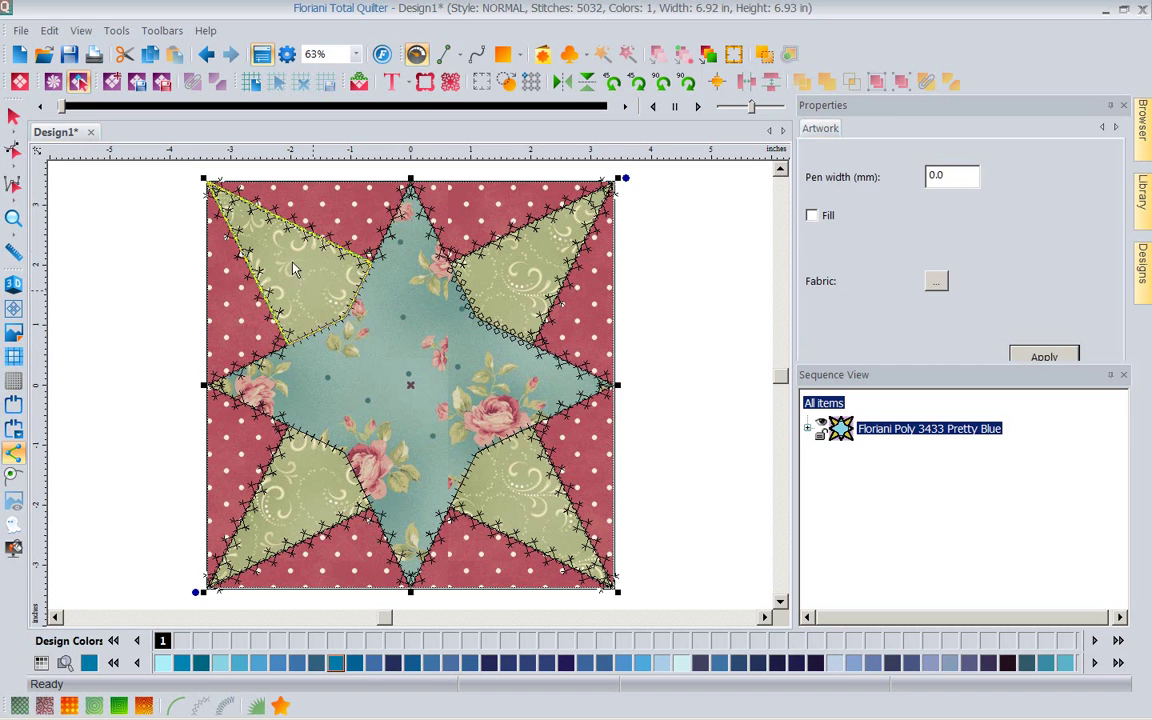
{"action": "left_click", "coordinate": [150, 188]}
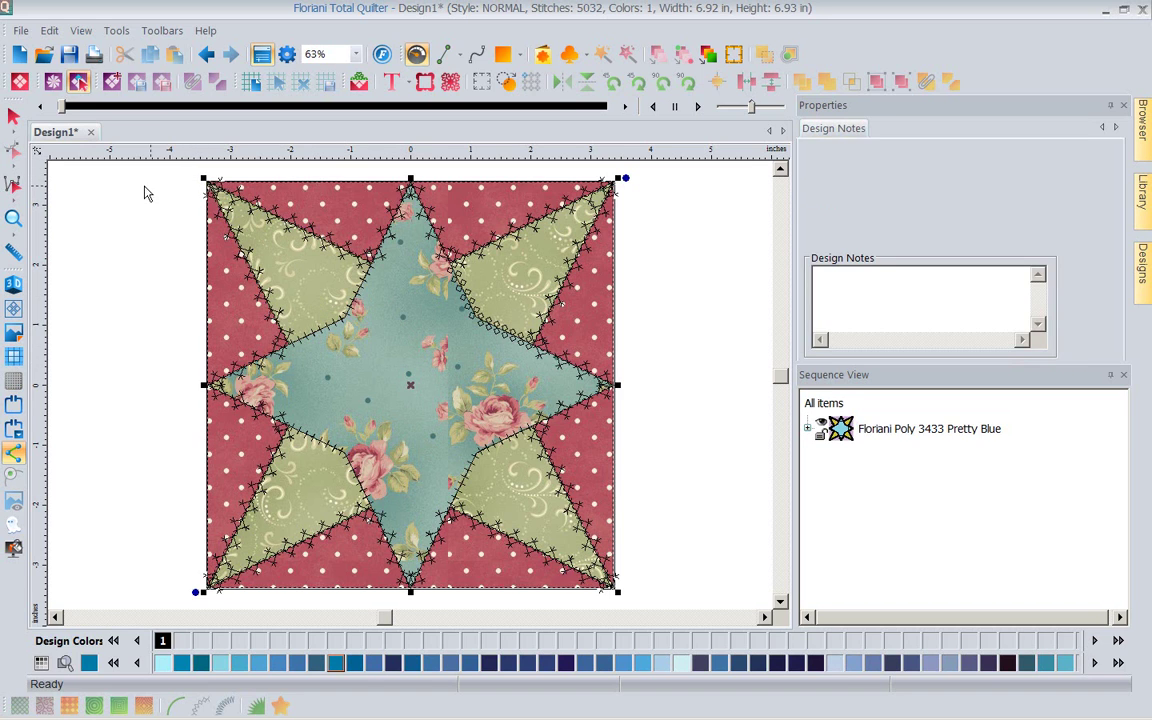
{"action": "right_click", "coordinate": [856, 440]}
{"action": "left_click", "coordinate": [826, 445]}
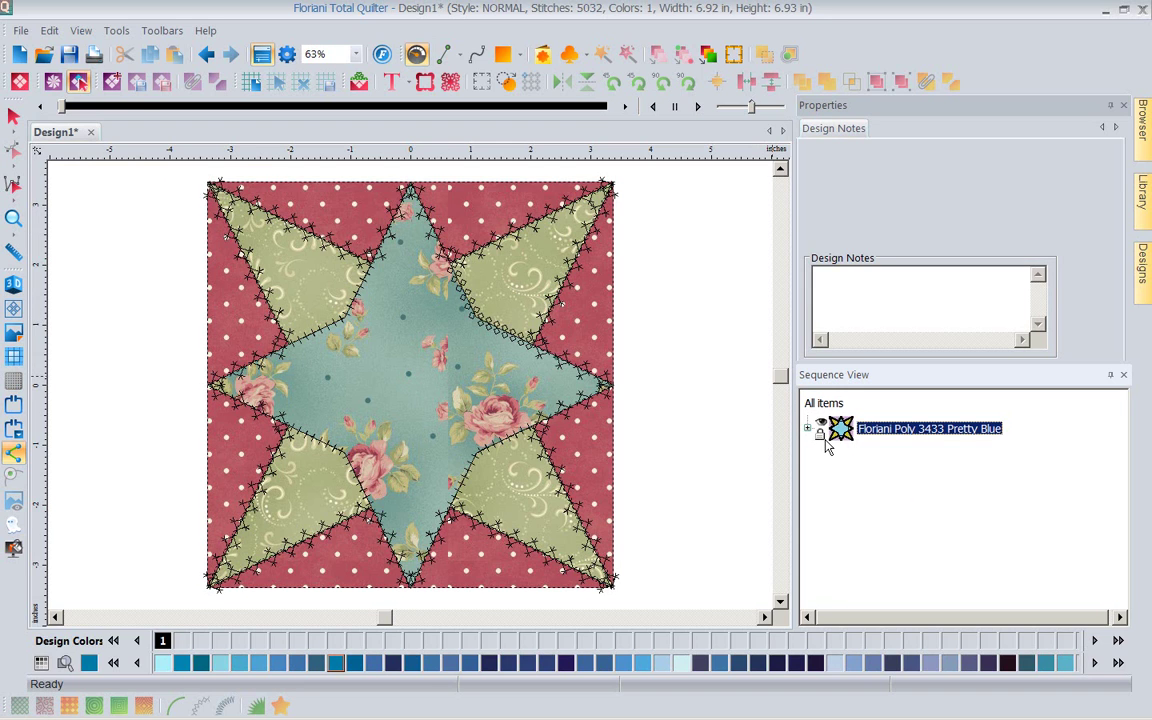
{"action": "left_click", "coordinate": [826, 432]}
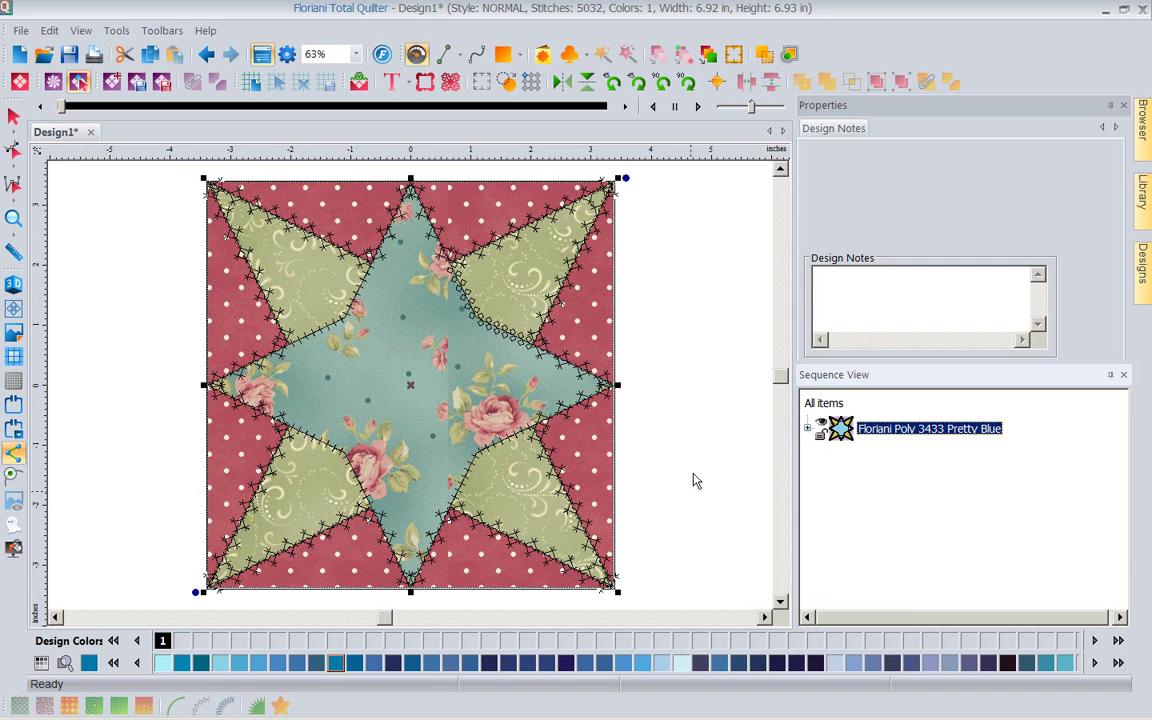
{"action": "right_click", "coordinate": [834, 436]}
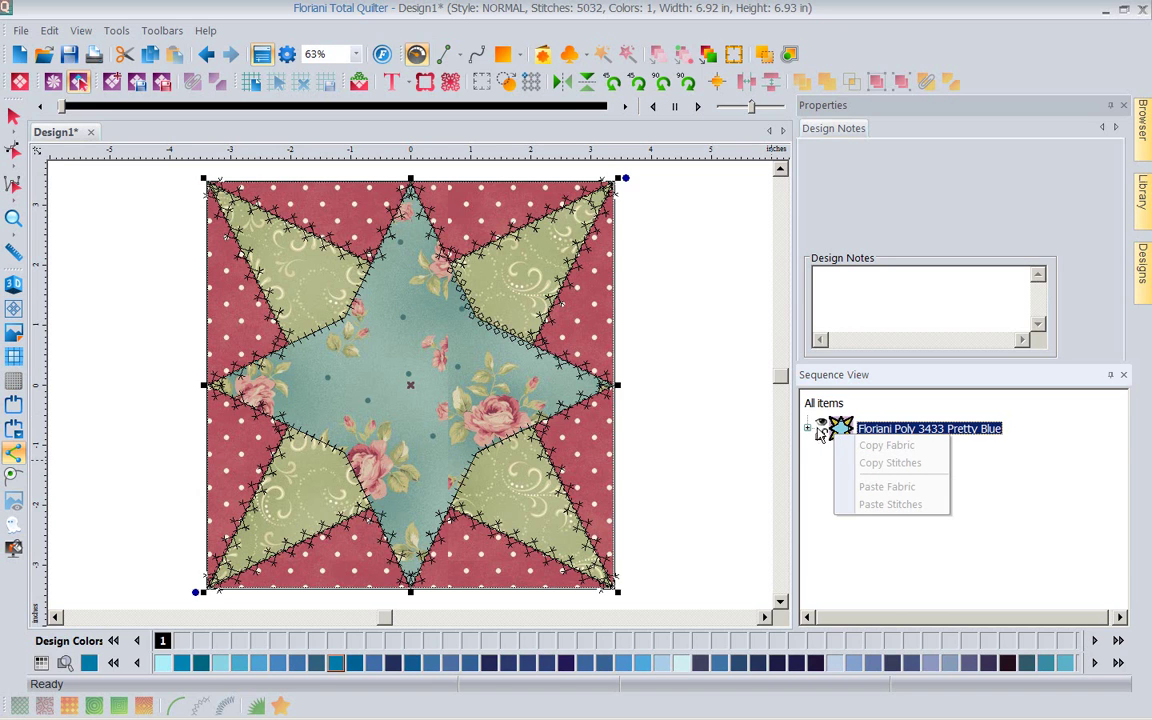
{"action": "left_click", "coordinate": [684, 382]}
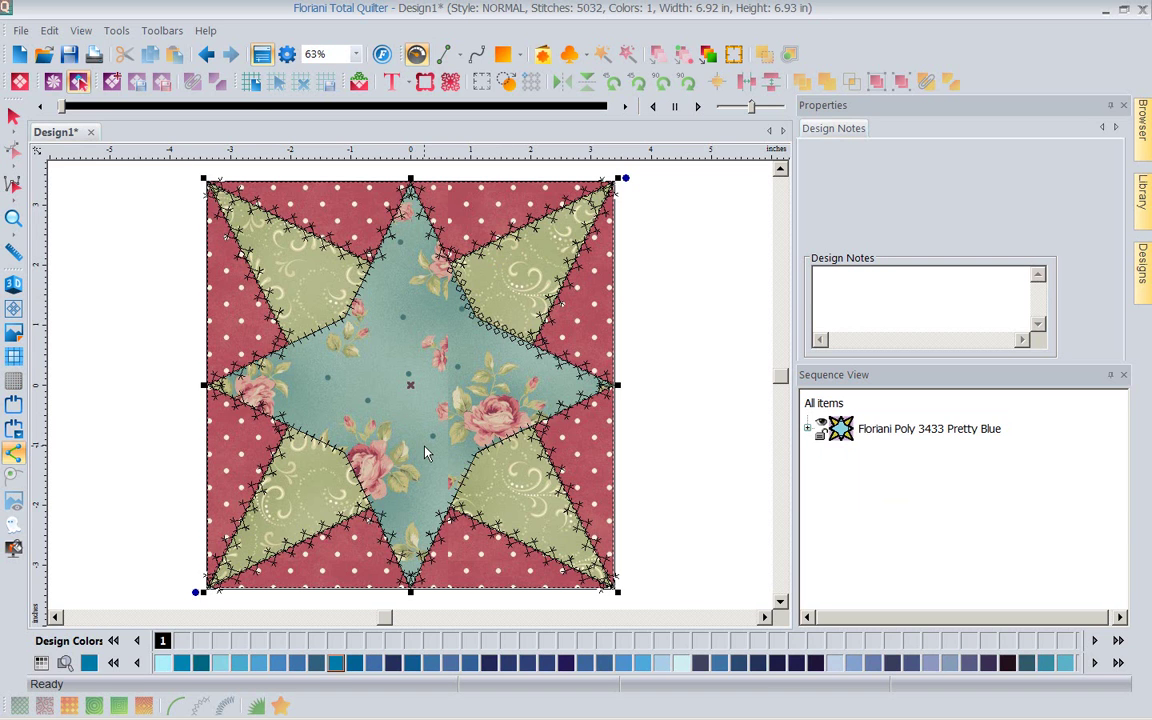
Minimize the quilting program, dismiss the Apple Software Update window, and switch to Floriani Total Control U without its welcome window
{"action": "left_click", "coordinate": [1106, 10]}
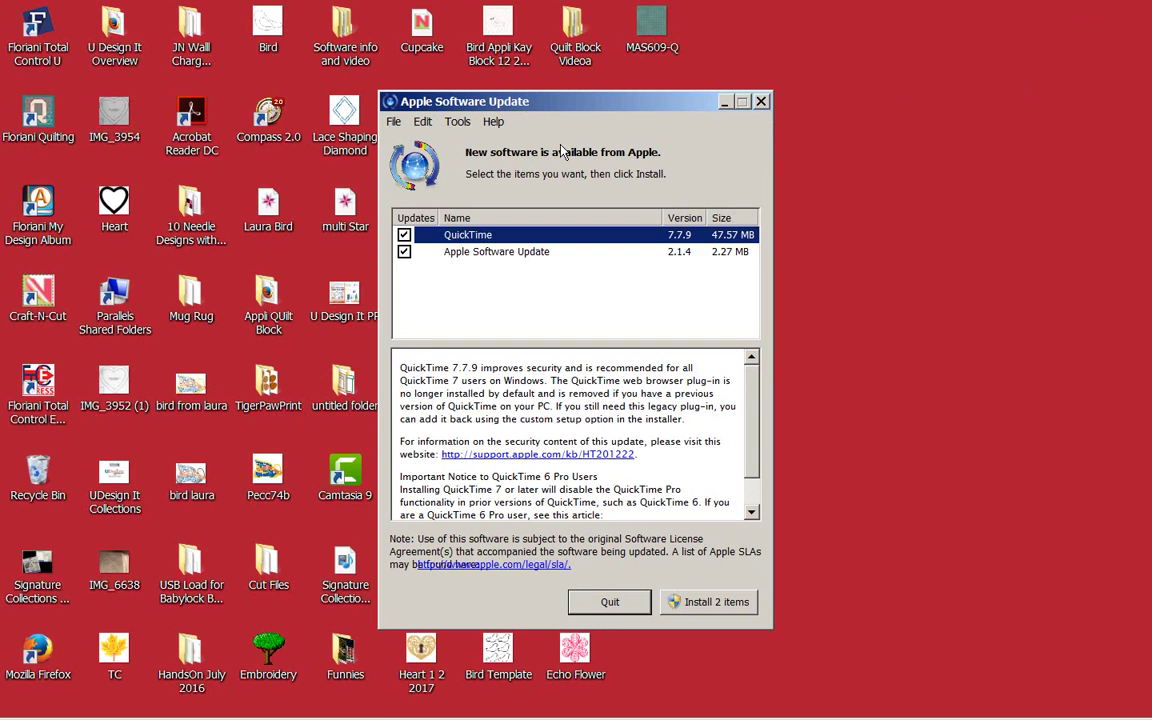
{"action": "left_click", "coordinate": [761, 102]}
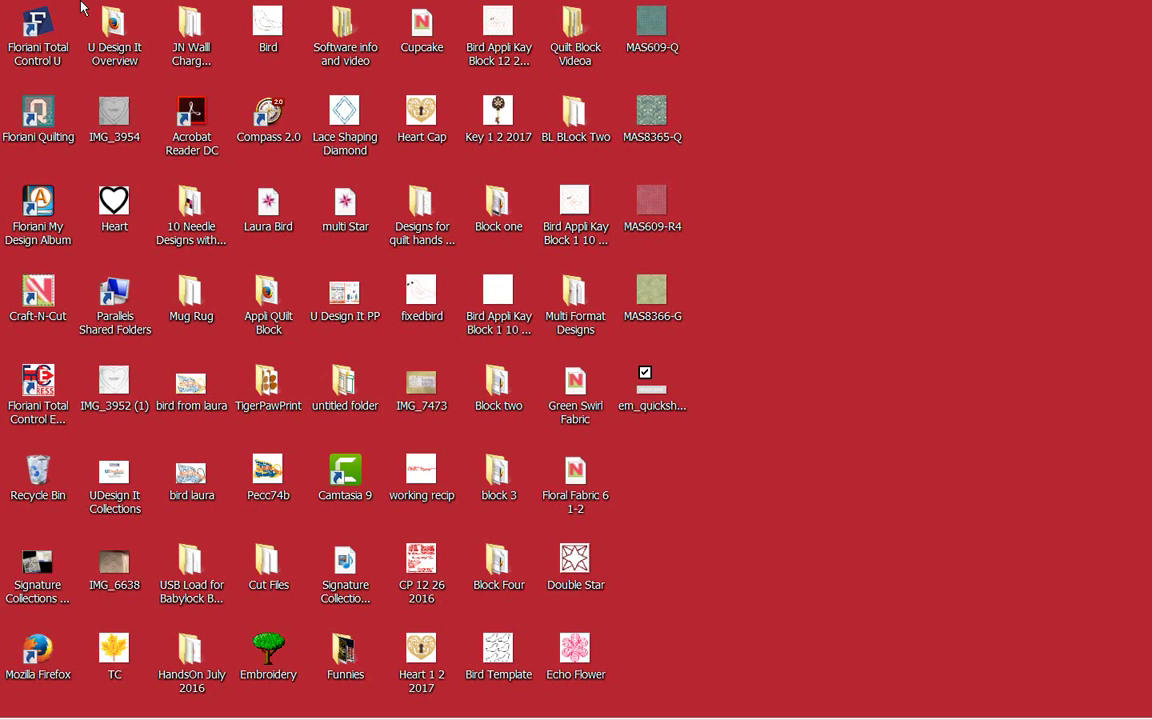
{"action": "left_click", "coordinate": [36, 28]}
{"action": "double_click", "coordinate": [36, 28]}
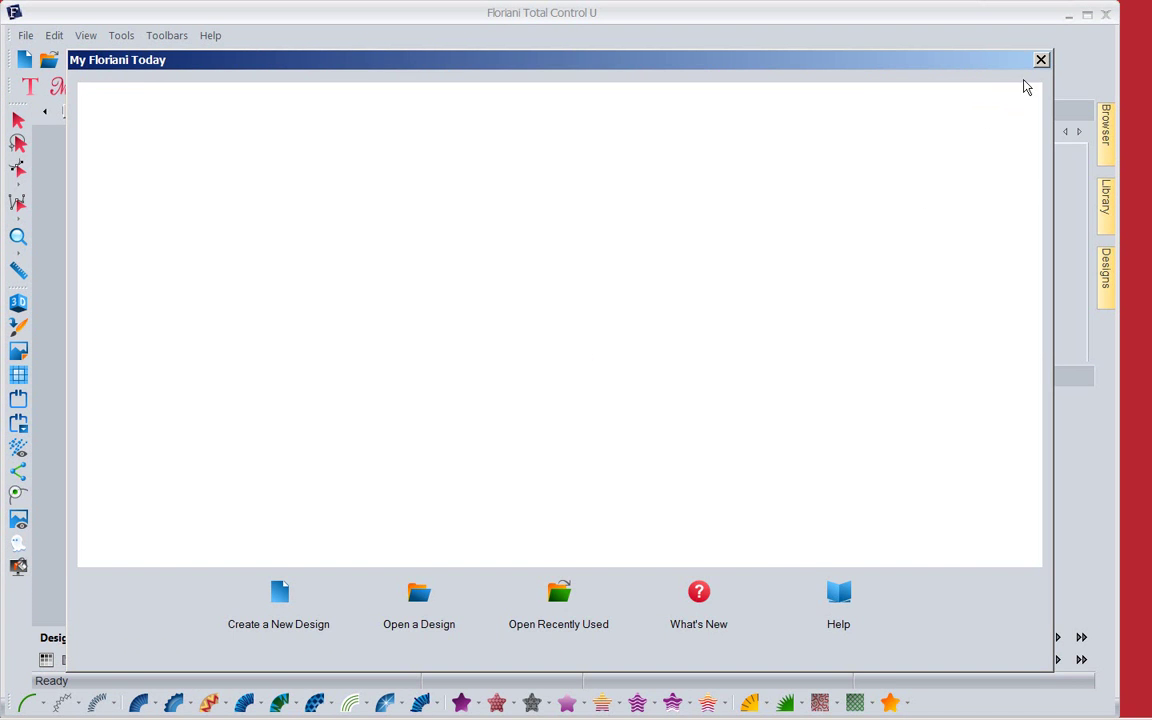
{"action": "left_click", "coordinate": [1040, 61]}
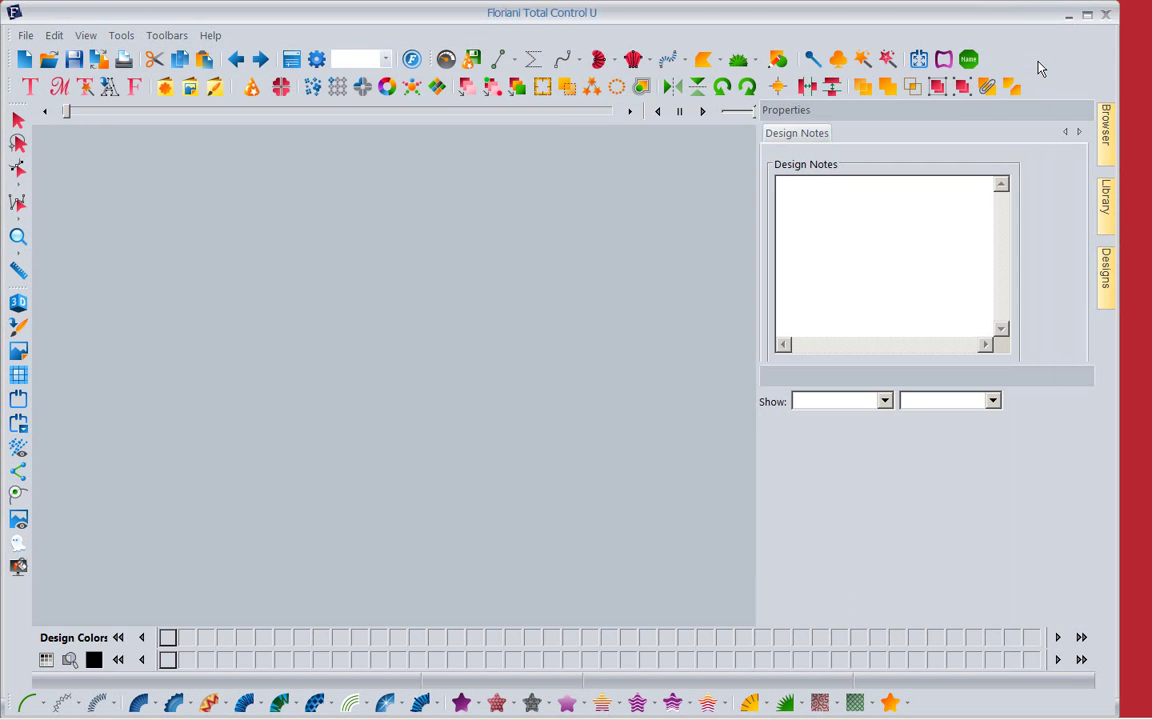
Create a new design, insert the "bird" custom shape, and convert it to a satin appliqué
{"action": "left_click", "coordinate": [25, 60]}
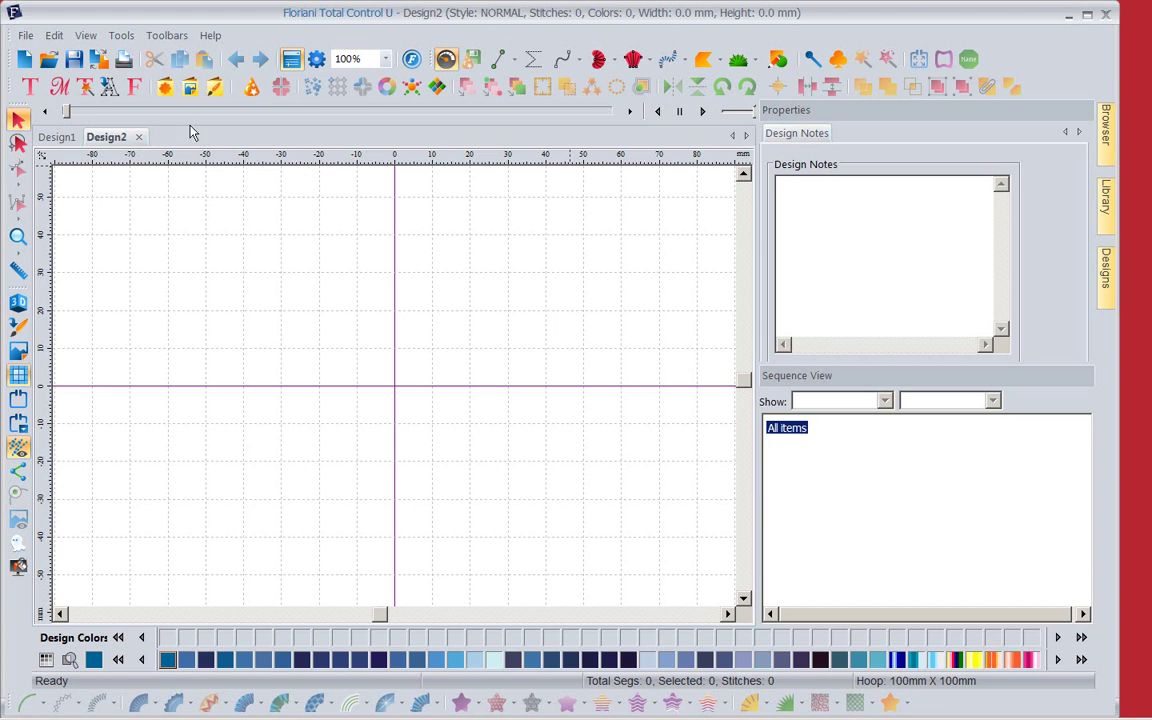
{"action": "left_click", "coordinate": [162, 89]}
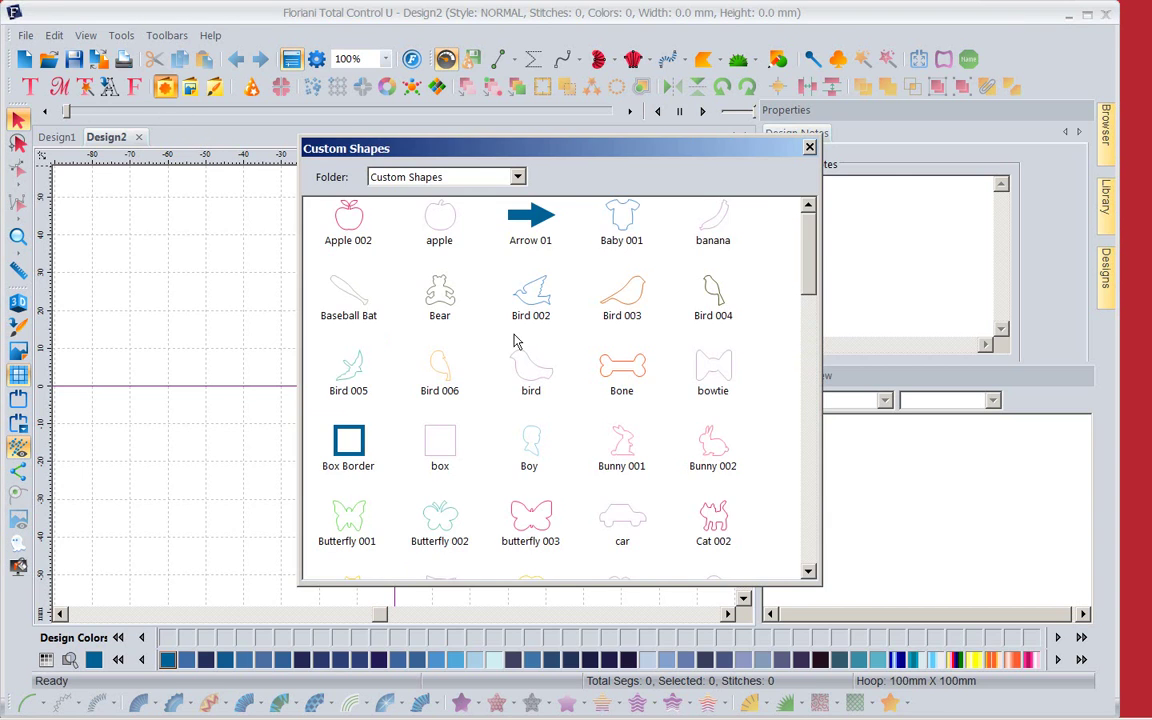
{"action": "double_click", "coordinate": [528, 366]}
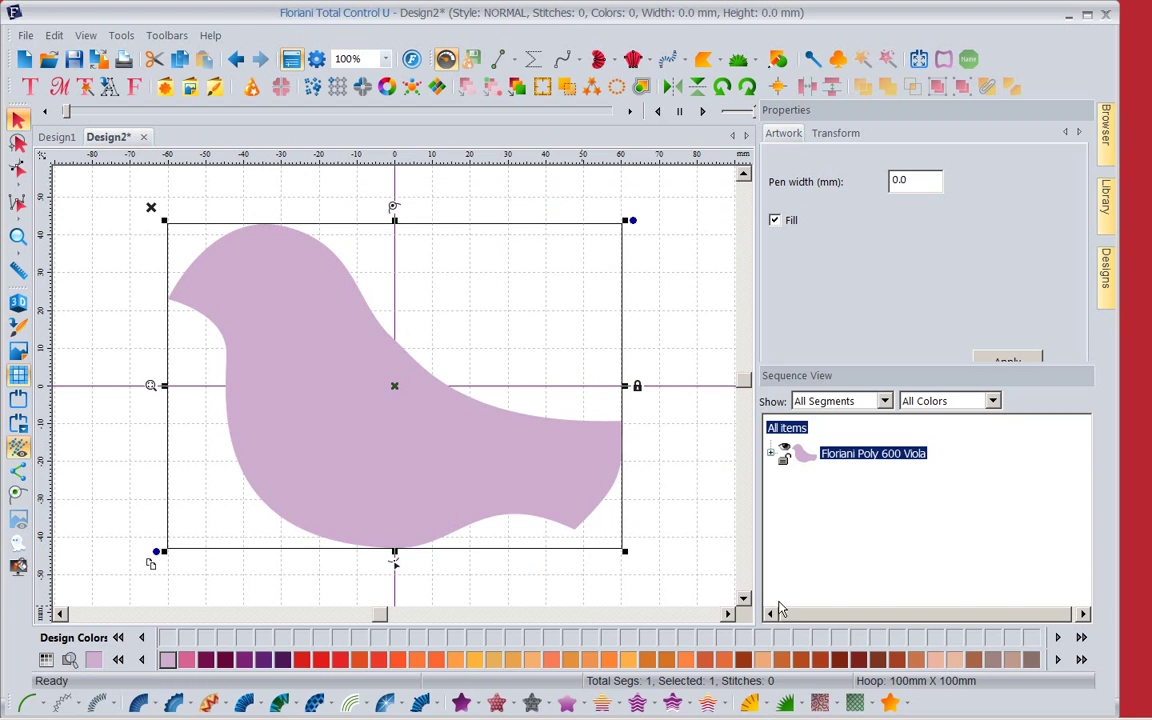
{"action": "left_click", "coordinate": [786, 707]}
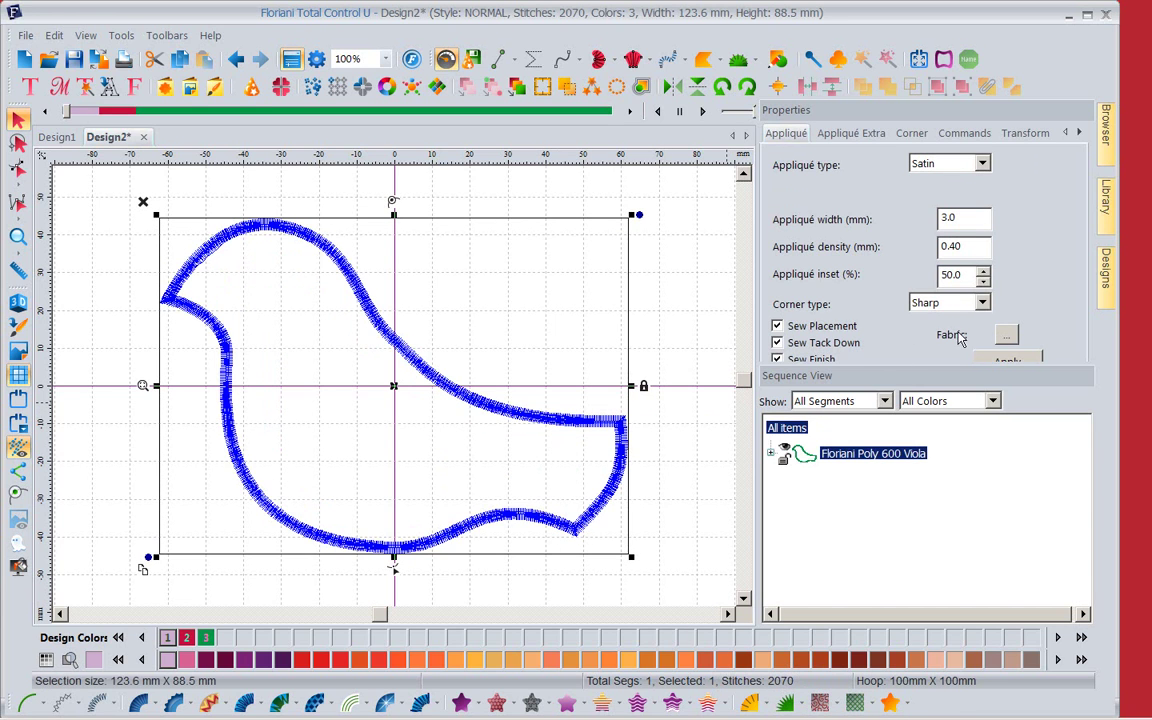
Start importing a fabric for the bird appliqué, limiting the files to JPEG Images (JPG) and clearing the suggested file name
{"action": "left_click", "coordinate": [1005, 336]}
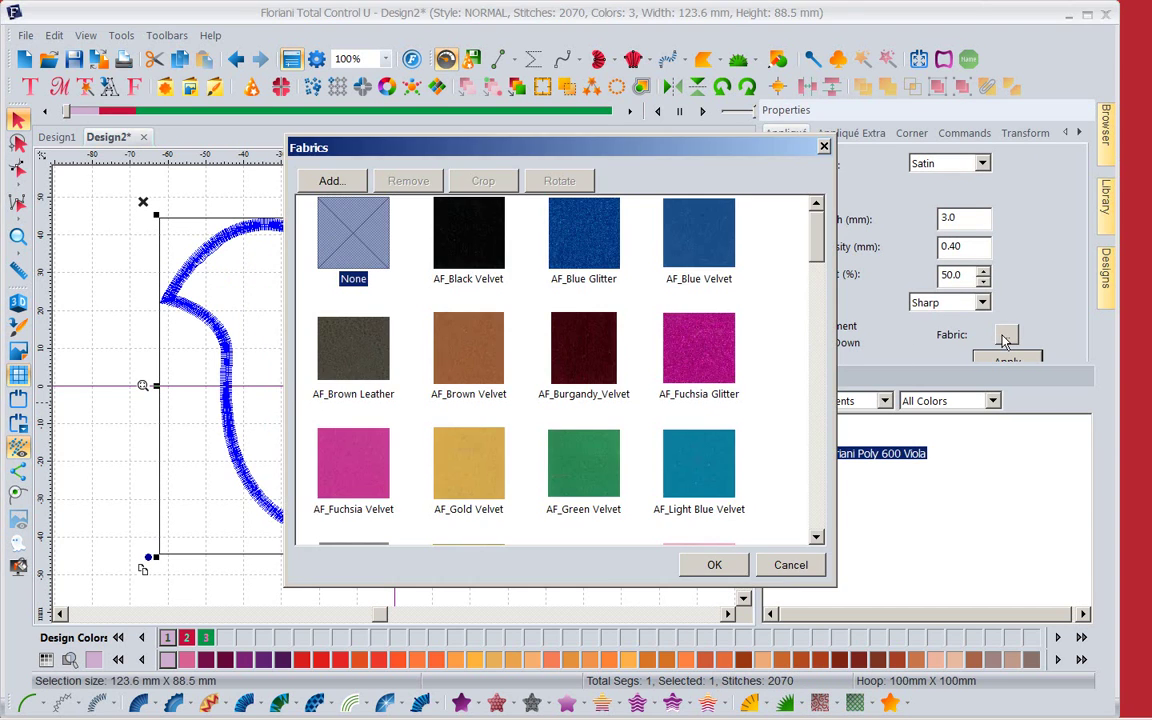
{"action": "left_click", "coordinate": [331, 182]}
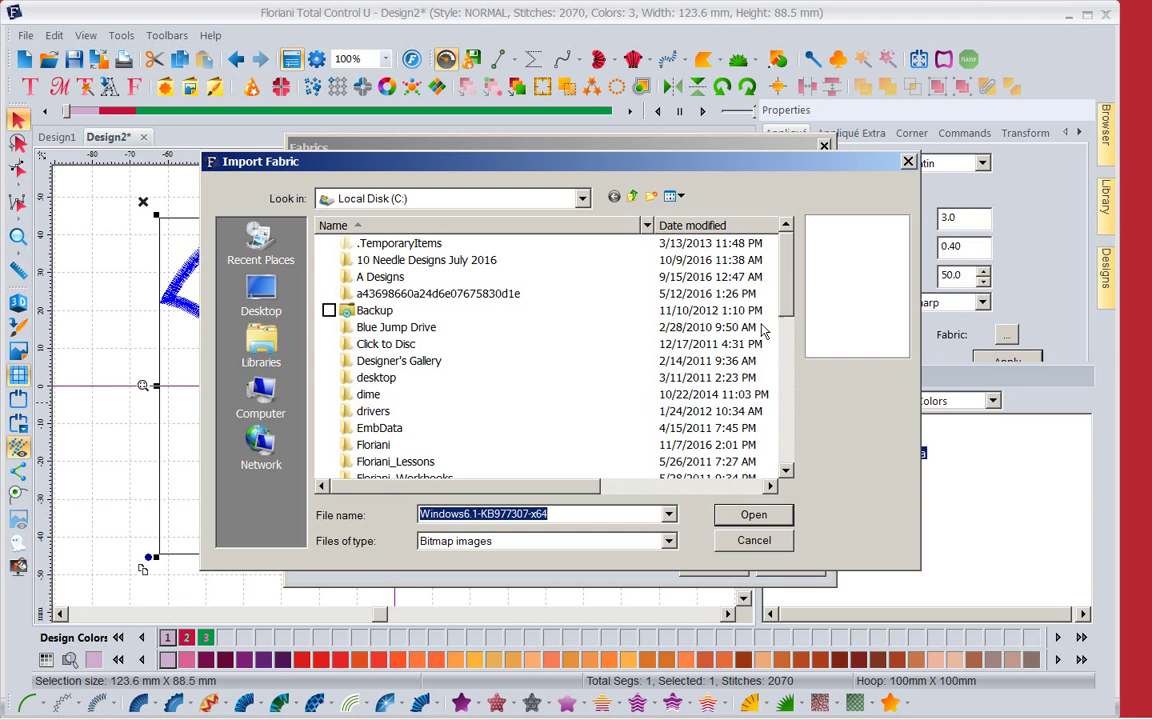
{"action": "scroll", "coordinate": [791, 277], "scroll_direction": "down", "scroll_amount": 4}
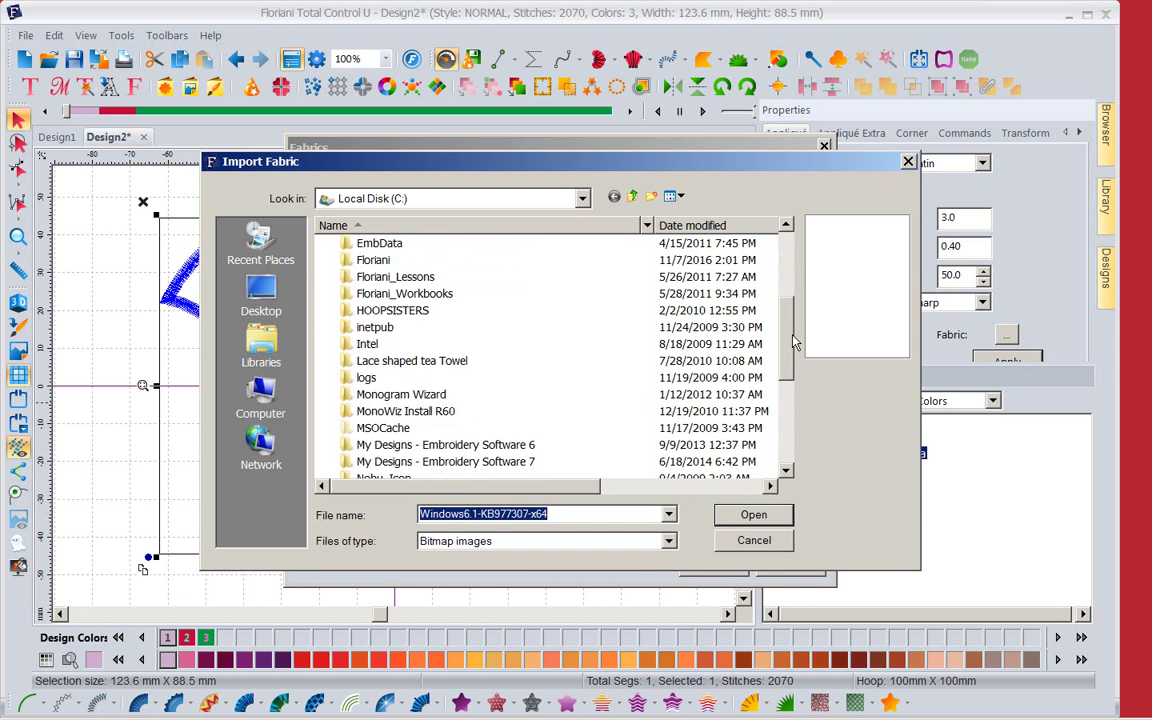
{"action": "scroll", "coordinate": [791, 277], "scroll_direction": "up", "scroll_amount": 4}
{"action": "left_click", "coordinate": [668, 541]}
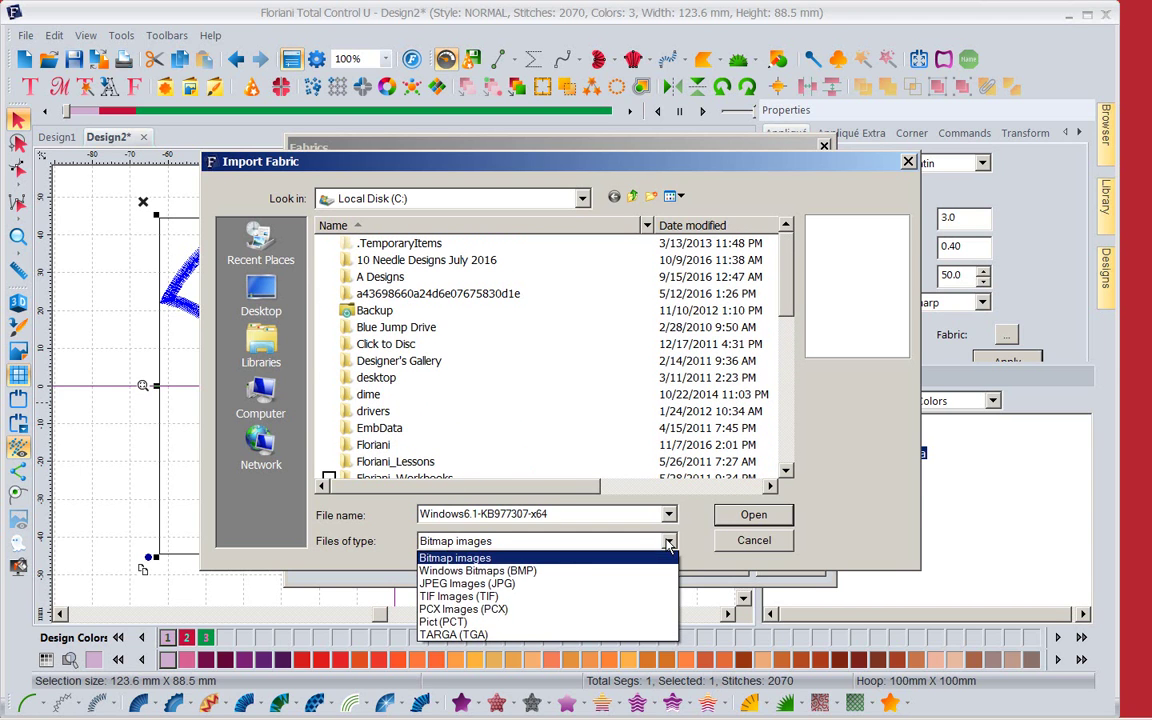
{"action": "left_click", "coordinate": [503, 585]}
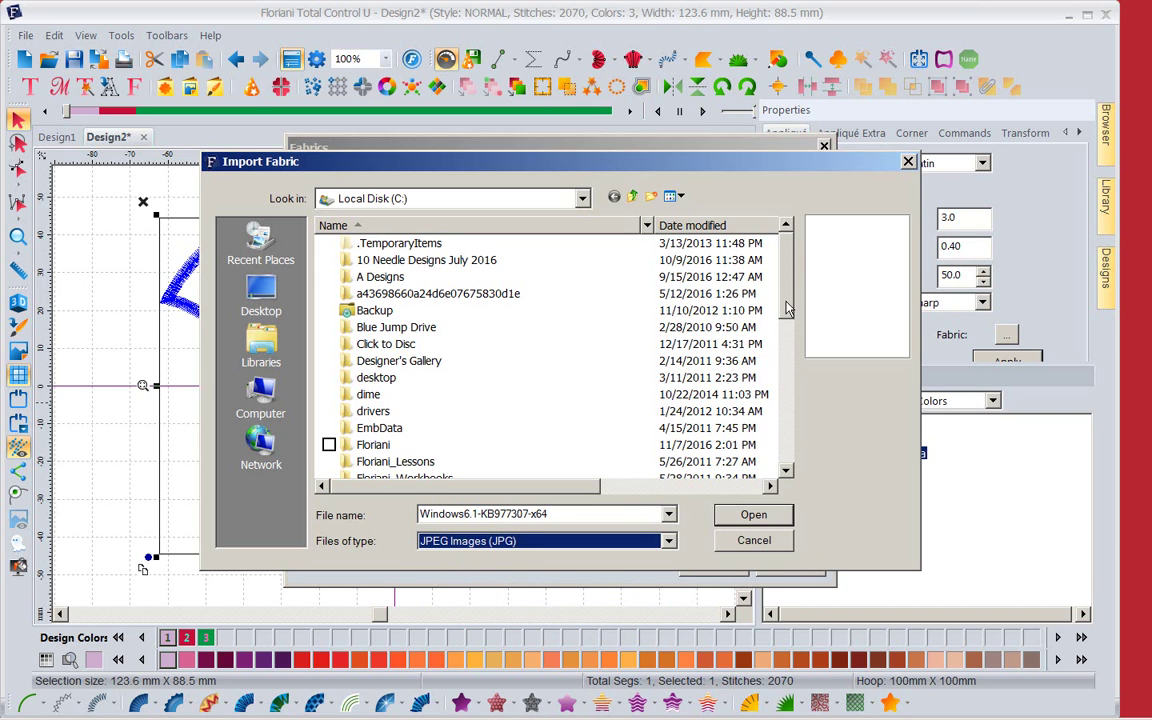
{"action": "left_click_drag", "start_coordinate": [789, 291], "coordinate": [790, 432]}
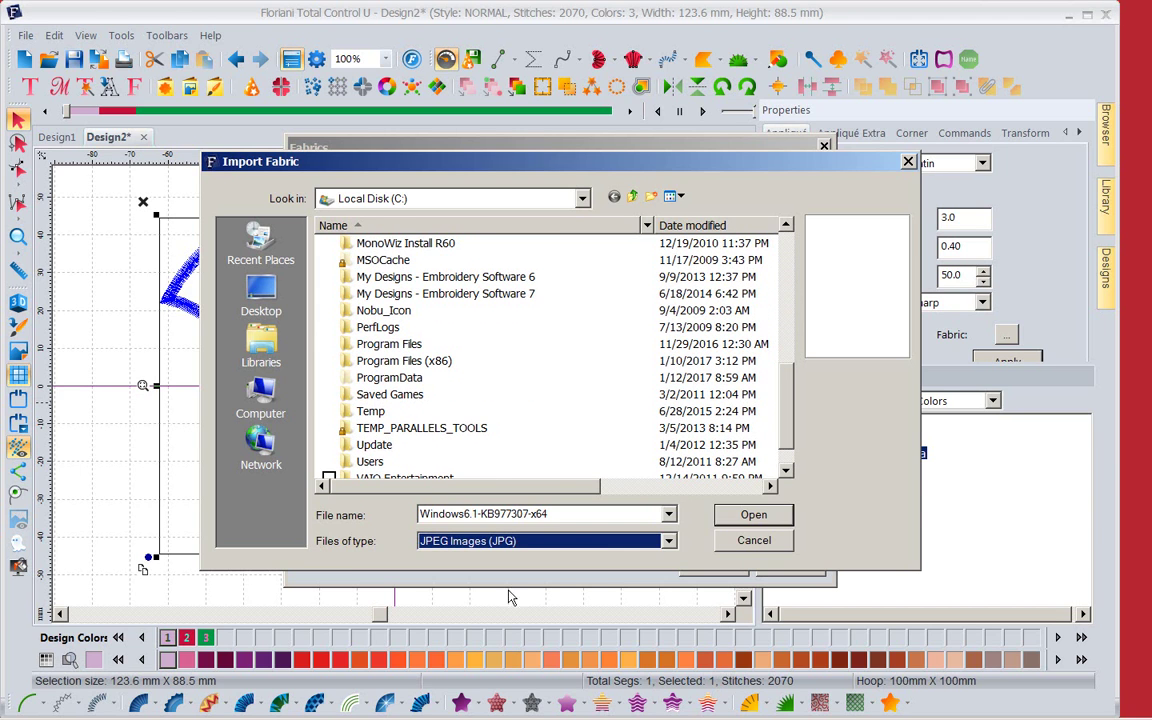
{"action": "left_click", "coordinate": [568, 513]}
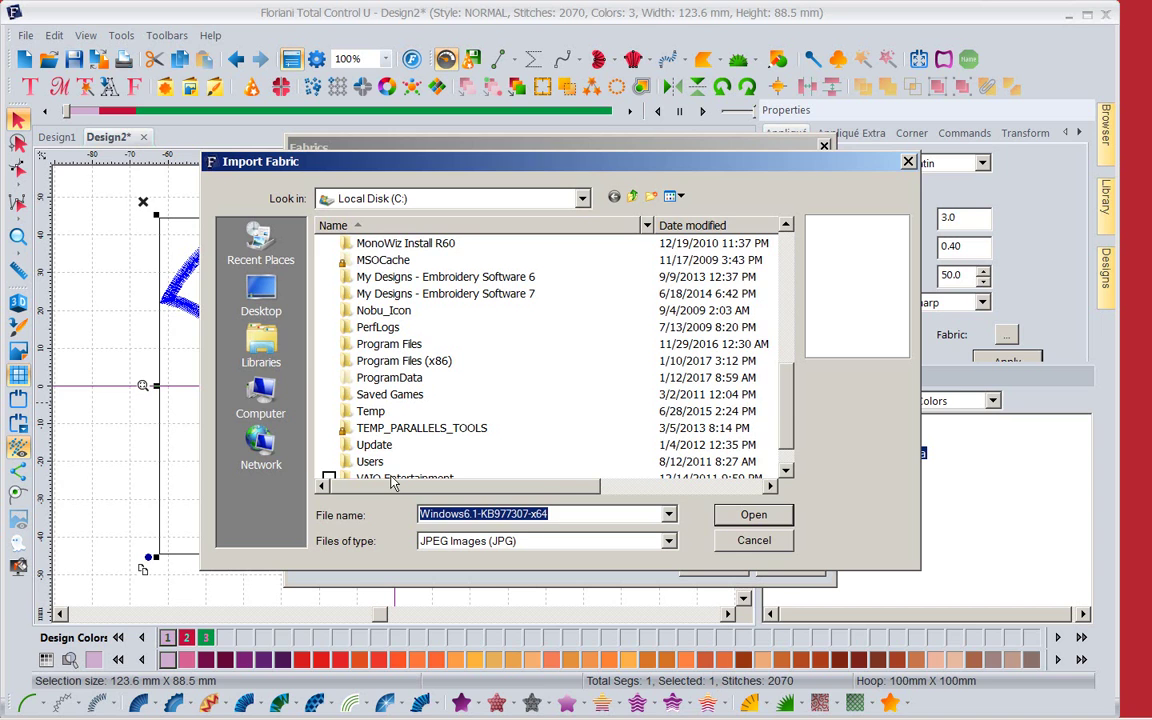
{"action": "key", "text": "BackSpace"}
{"action": "scroll", "coordinate": [710, 309], "scroll_direction": "up", "scroll_amount": 7}
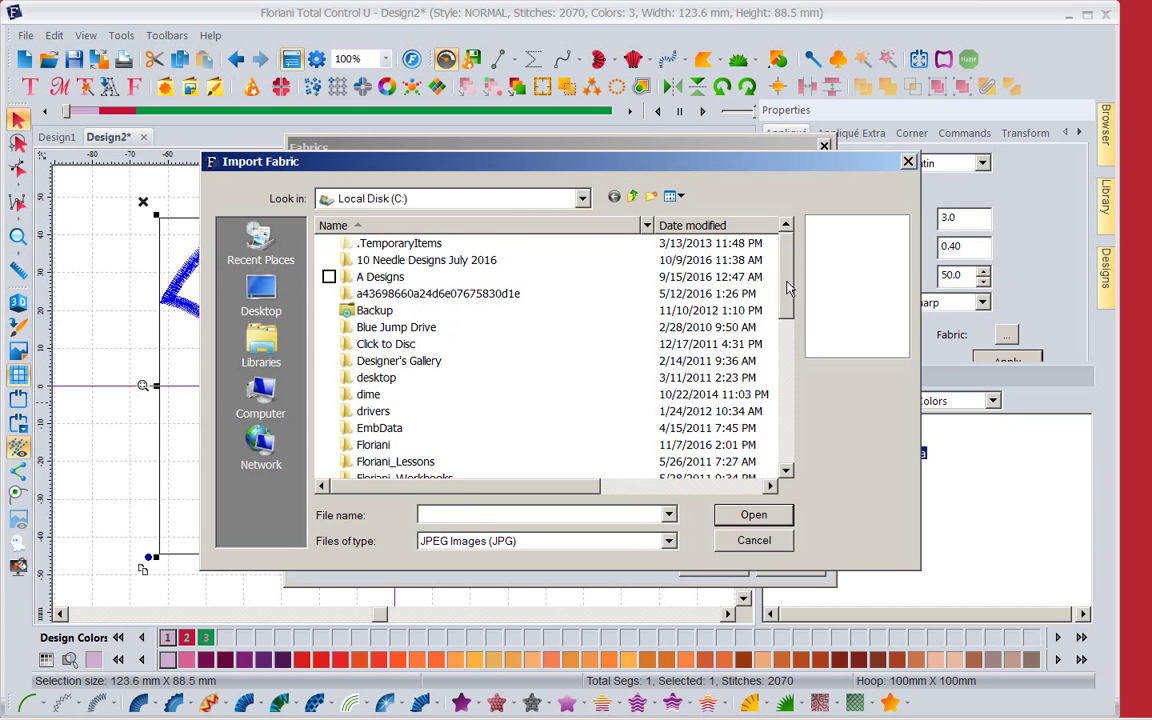
{"action": "mouse_move", "coordinate": [787, 288]}
{"action": "left_mouse_down"}
{"action": "mouse_move", "coordinate": [797, 454]}
{"action": "mouse_move", "coordinate": [799, 275]}
{"action": "left_mouse_up"}
Import the fabric image MAS609-R4 from the Desktop into the fabric library and confirm the library
{"action": "left_click", "coordinate": [252, 292]}
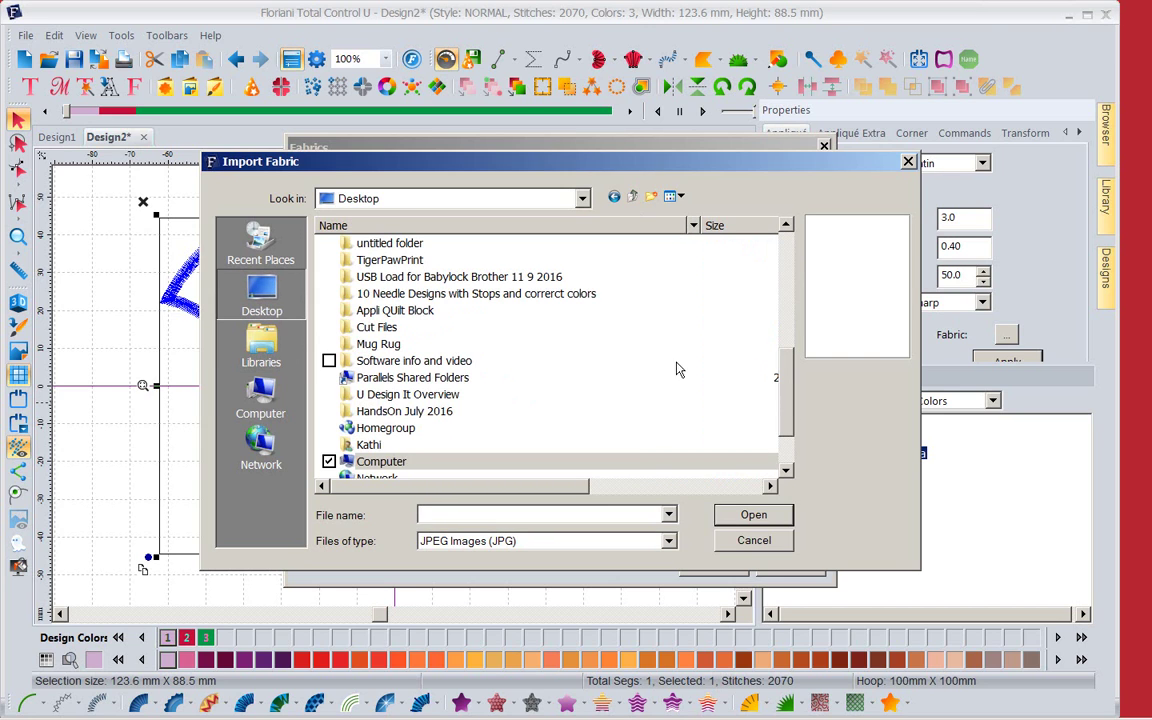
{"action": "left_click_drag", "start_coordinate": [790, 400], "coordinate": [765, 275]}
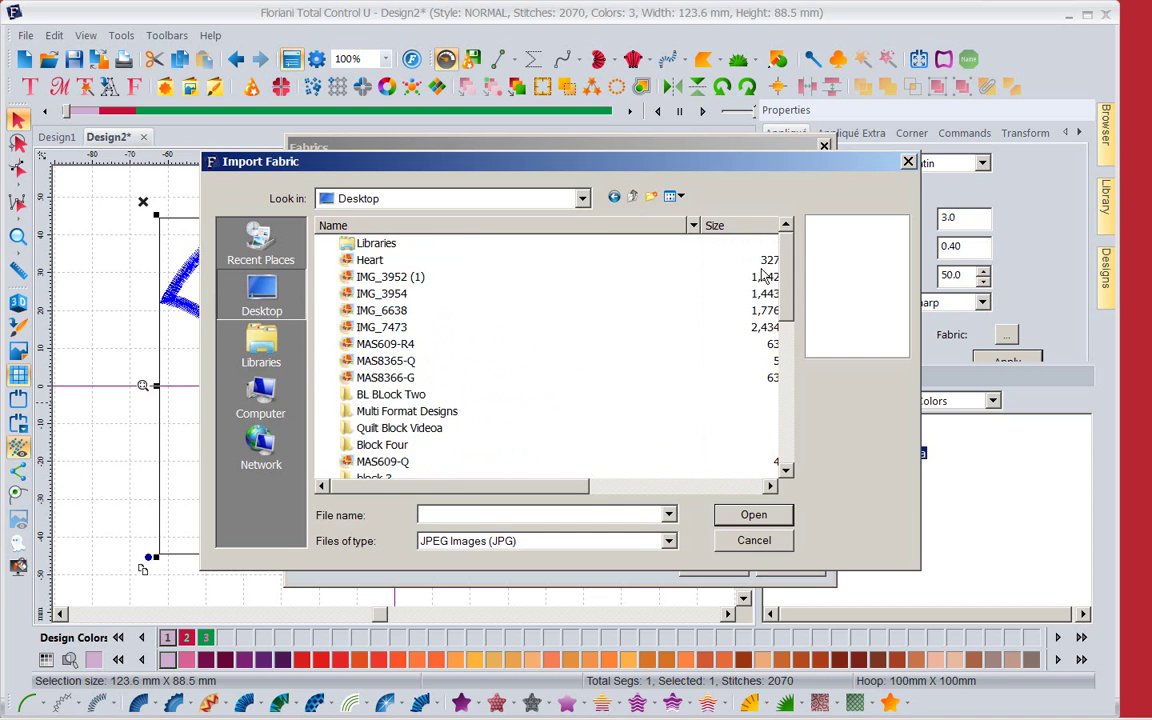
{"action": "left_click", "coordinate": [386, 360]}
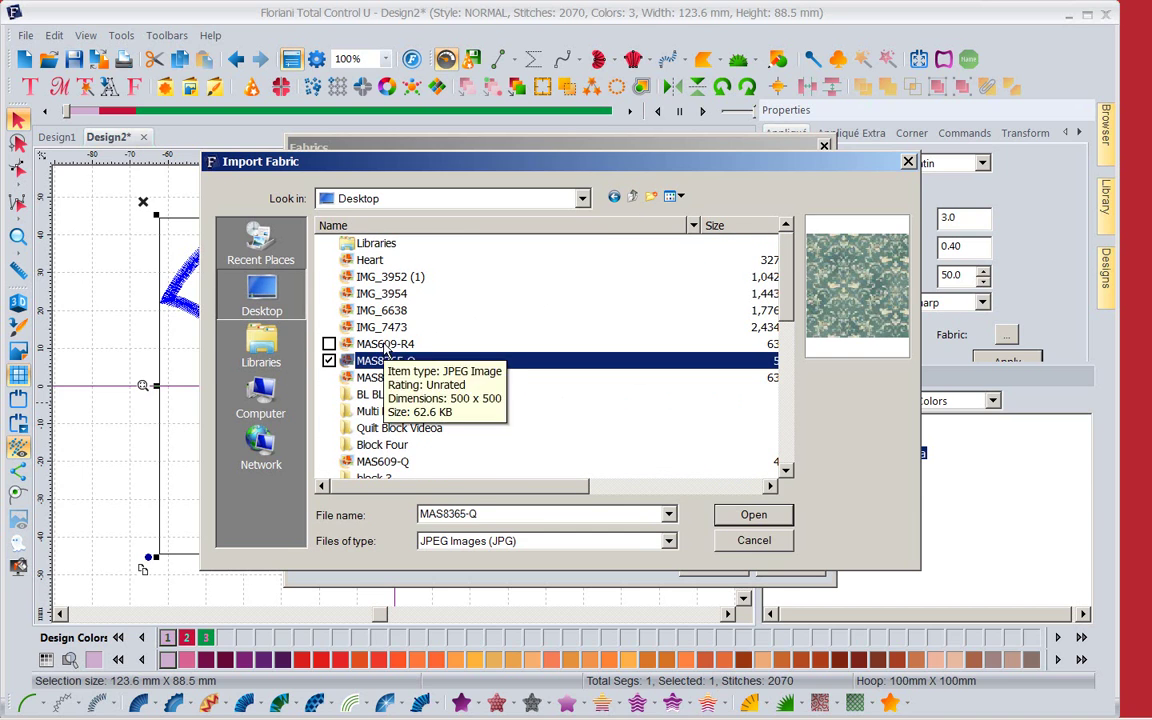
{"action": "left_click", "coordinate": [385, 344]}
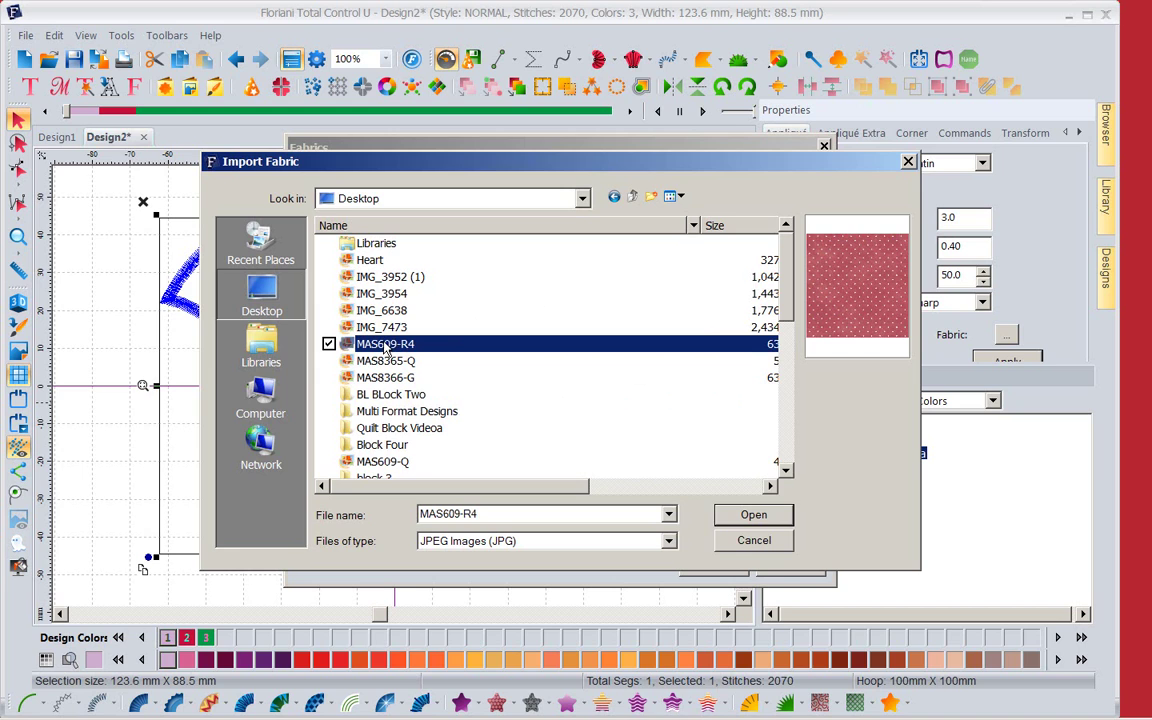
{"action": "left_click", "coordinate": [747, 518]}
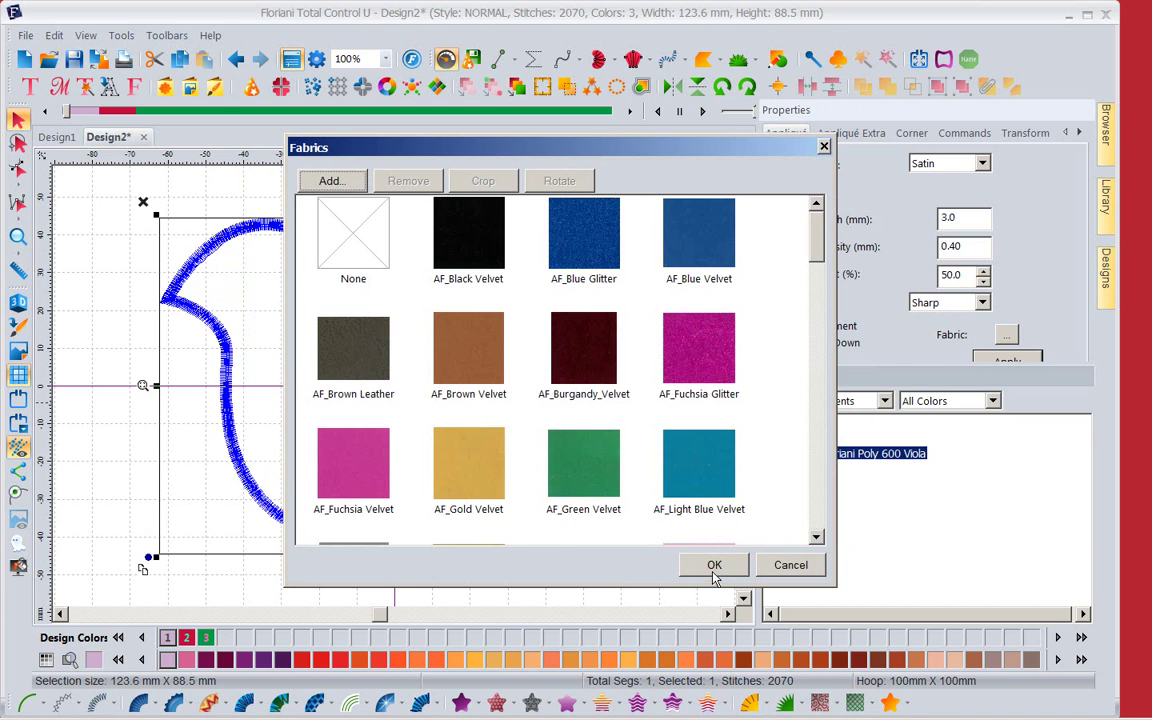
{"action": "left_click", "coordinate": [714, 568]}
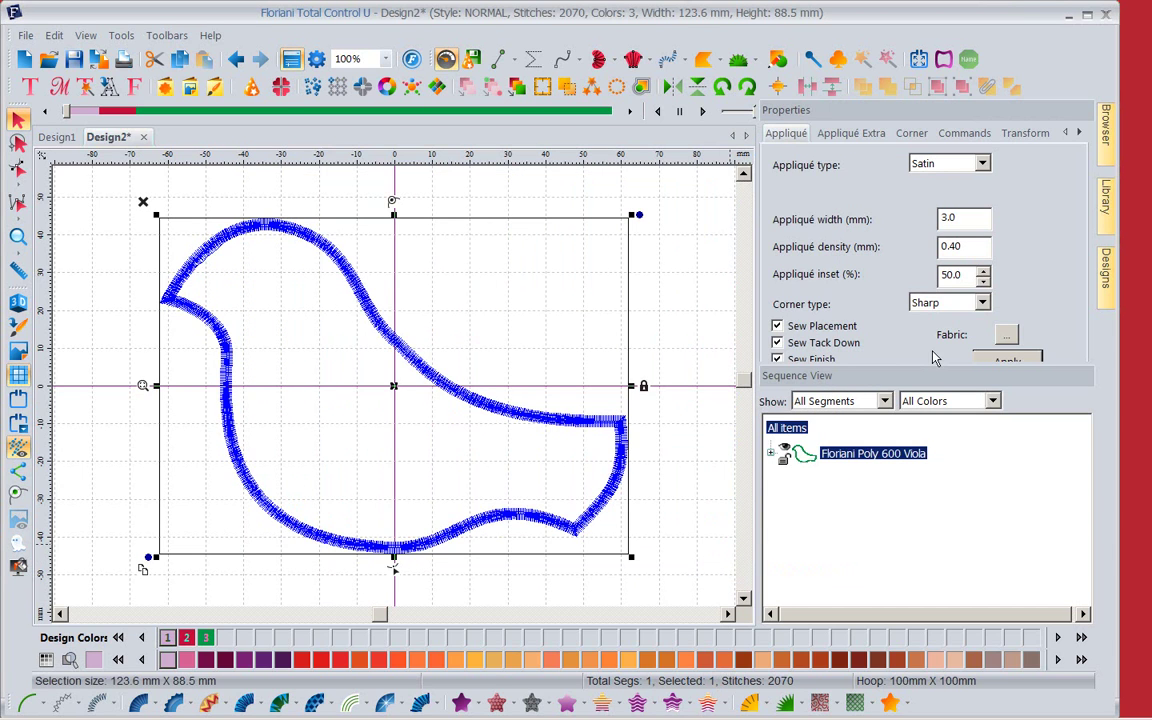
Fill the bird appliqué with the imported MAS609-R4 fabric
{"action": "left_click", "coordinate": [1003, 335]}
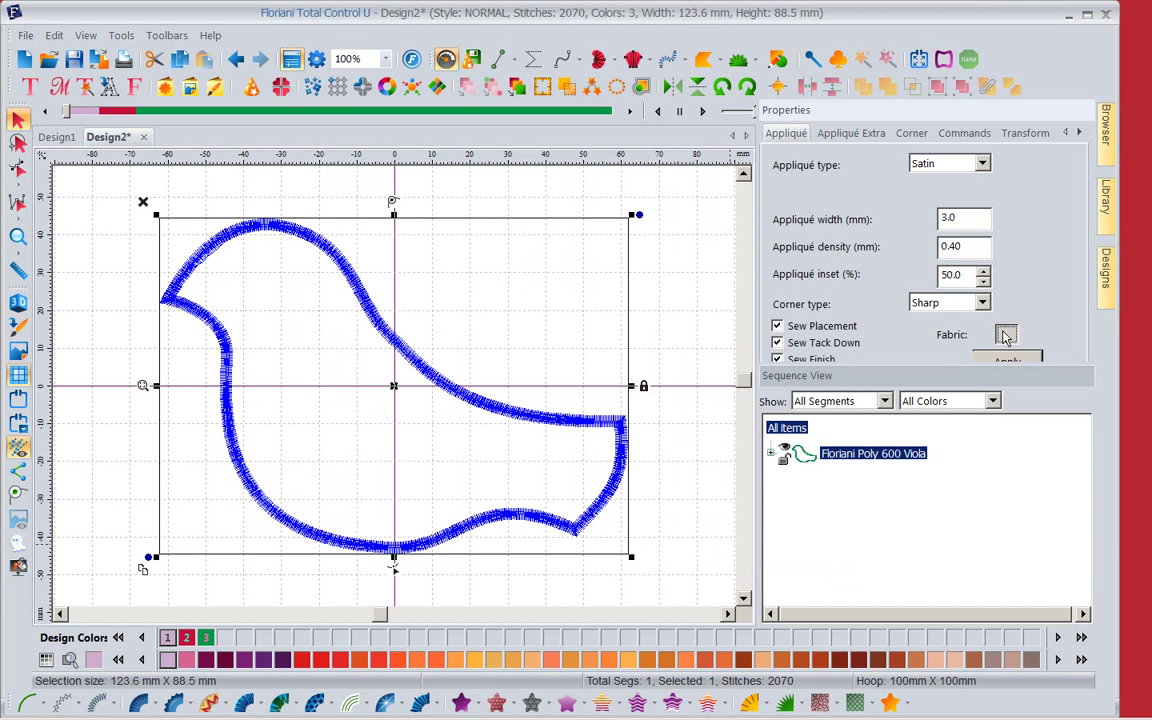
{"action": "left_click_drag", "start_coordinate": [818, 240], "coordinate": [817, 435]}
{"action": "left_click", "coordinate": [583, 450]}
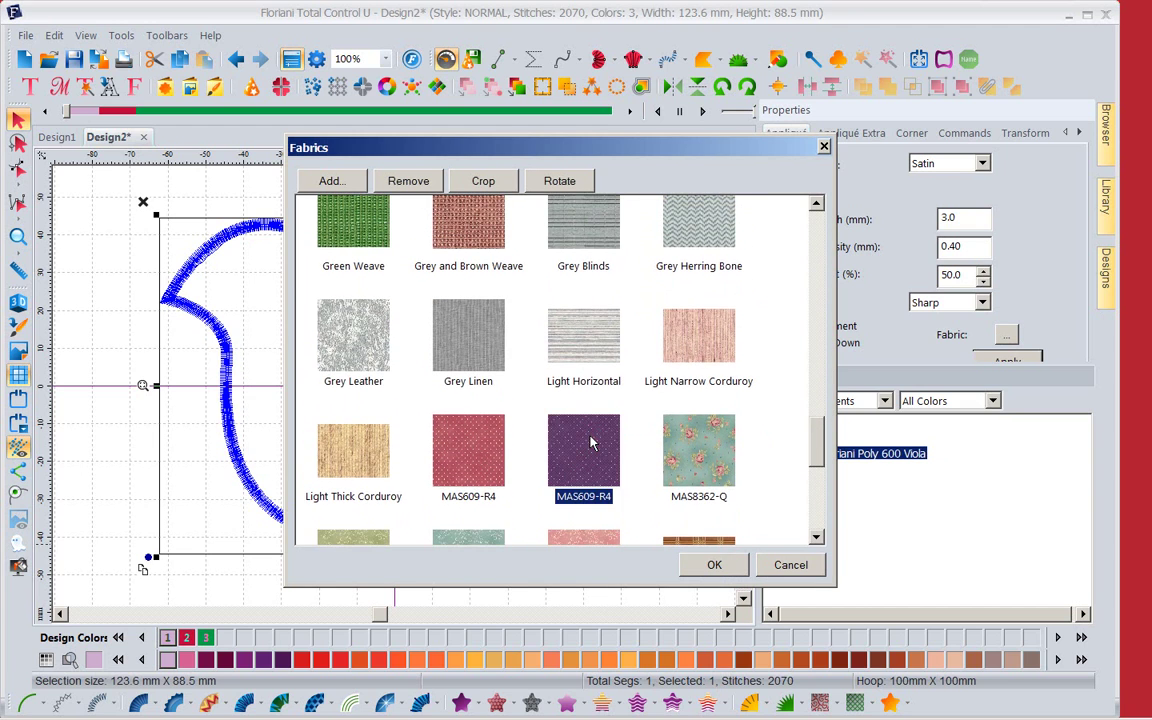
{"action": "left_click", "coordinate": [714, 566]}
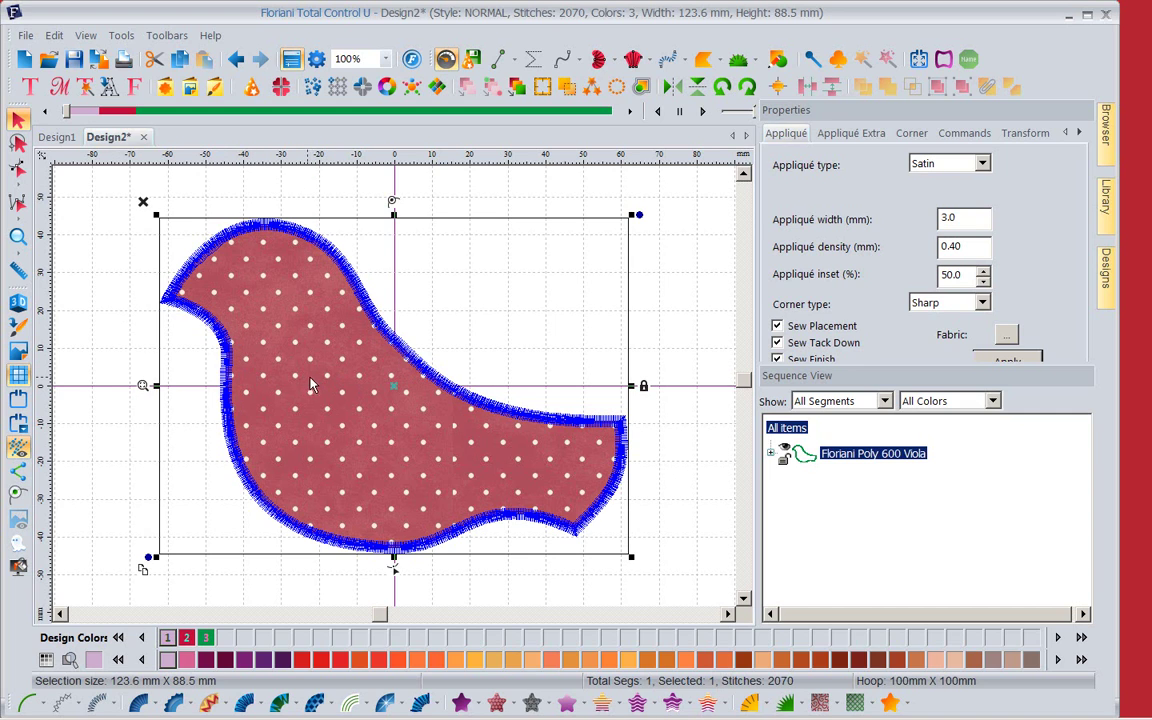
Deselect the bird appliqué and create another blank design
{"action": "left_click", "coordinate": [432, 310]}
{"action": "right_click", "coordinate": [333, 406]}
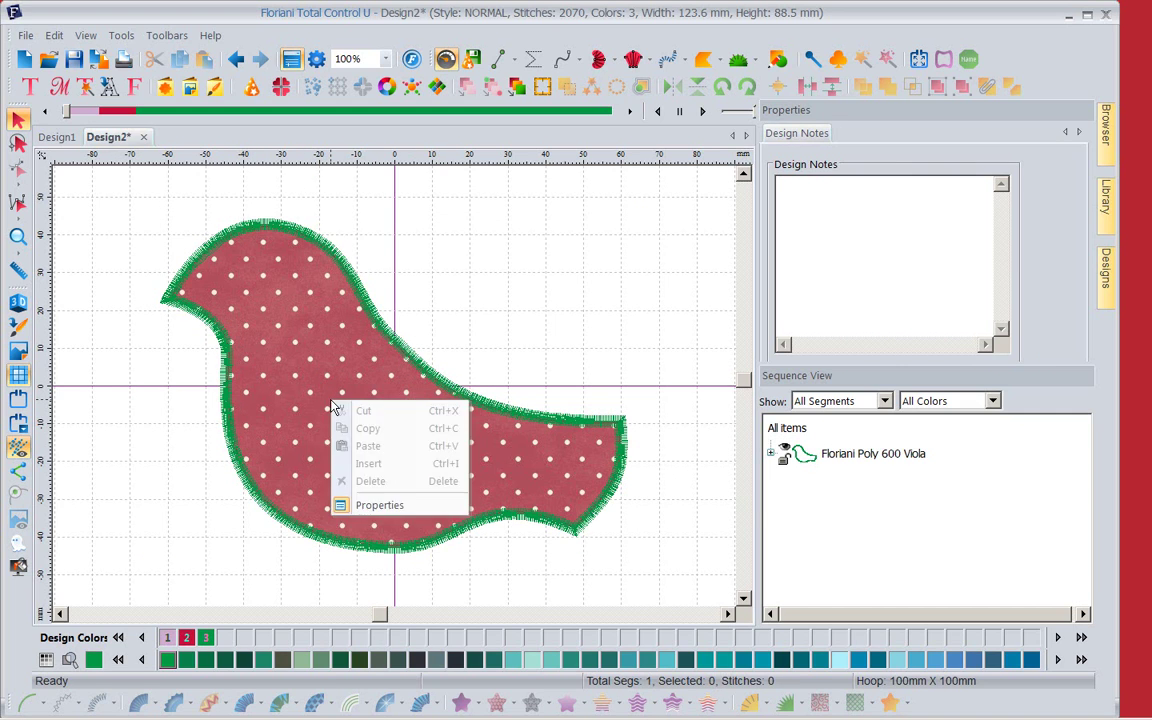
{"action": "left_click", "coordinate": [350, 250]}
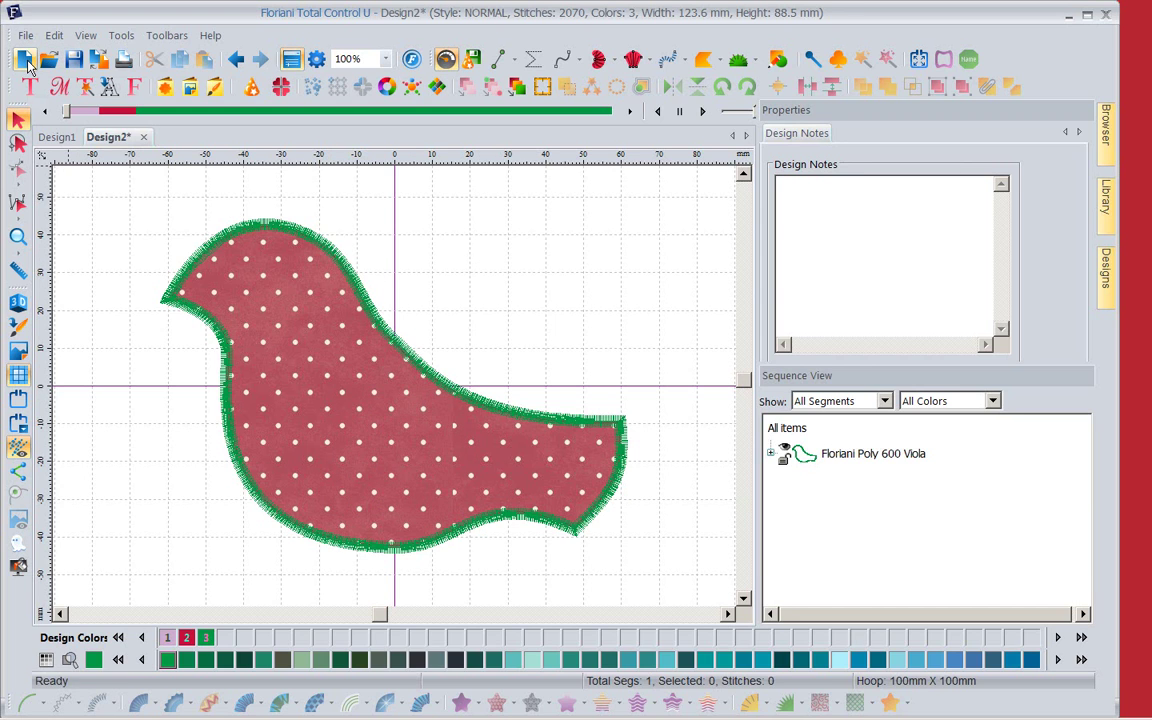
{"action": "left_click", "coordinate": [26, 62]}
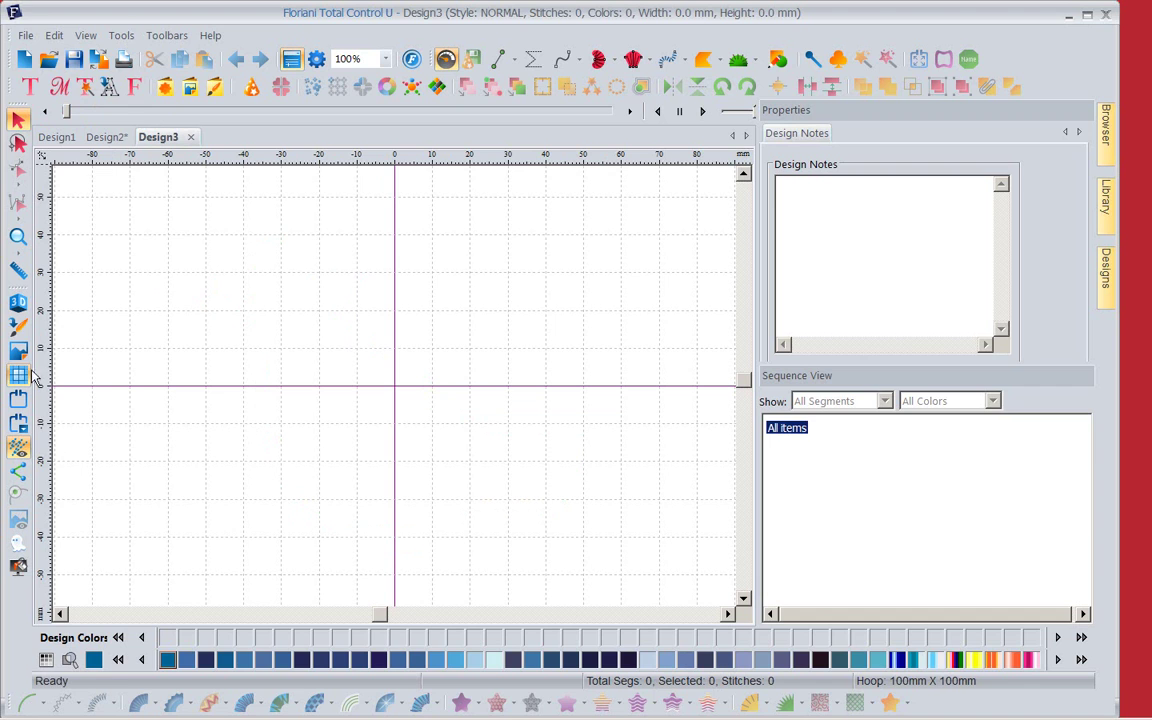
Load the fabric image MAS609-R4 from the Desktop as the backdrop of the blank design
{"action": "left_click", "coordinate": [19, 352]}
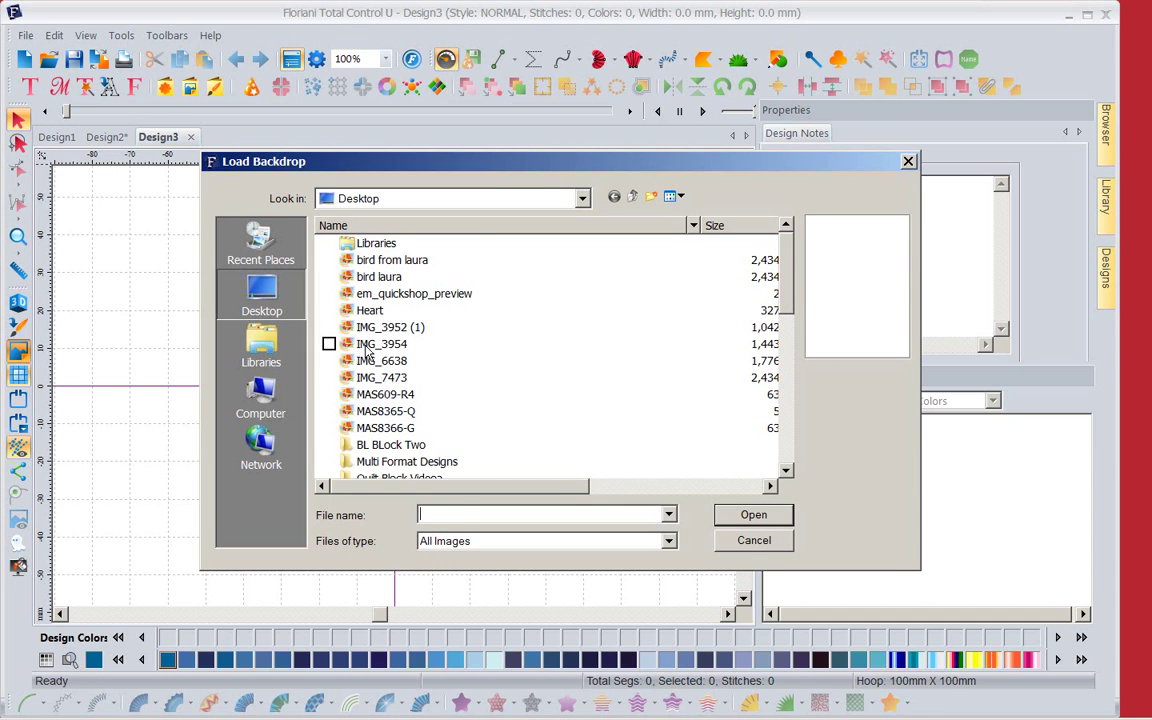
{"action": "left_click", "coordinate": [367, 346]}
{"action": "left_click", "coordinate": [368, 361]}
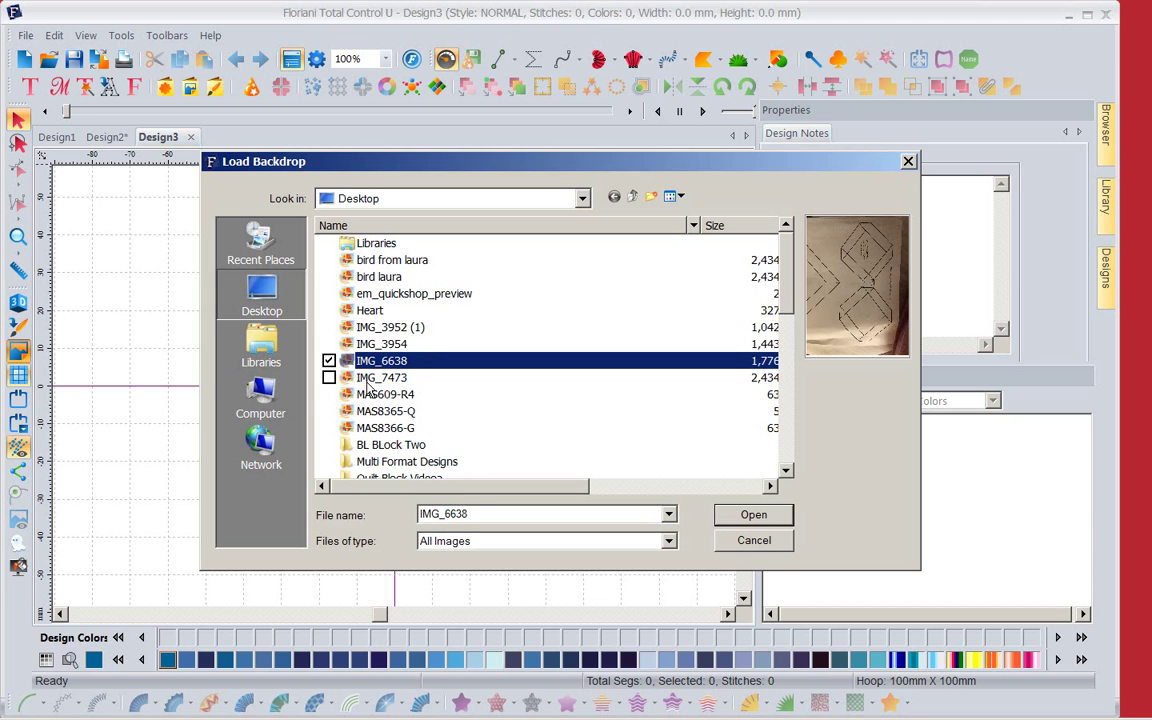
{"action": "left_click", "coordinate": [366, 395]}
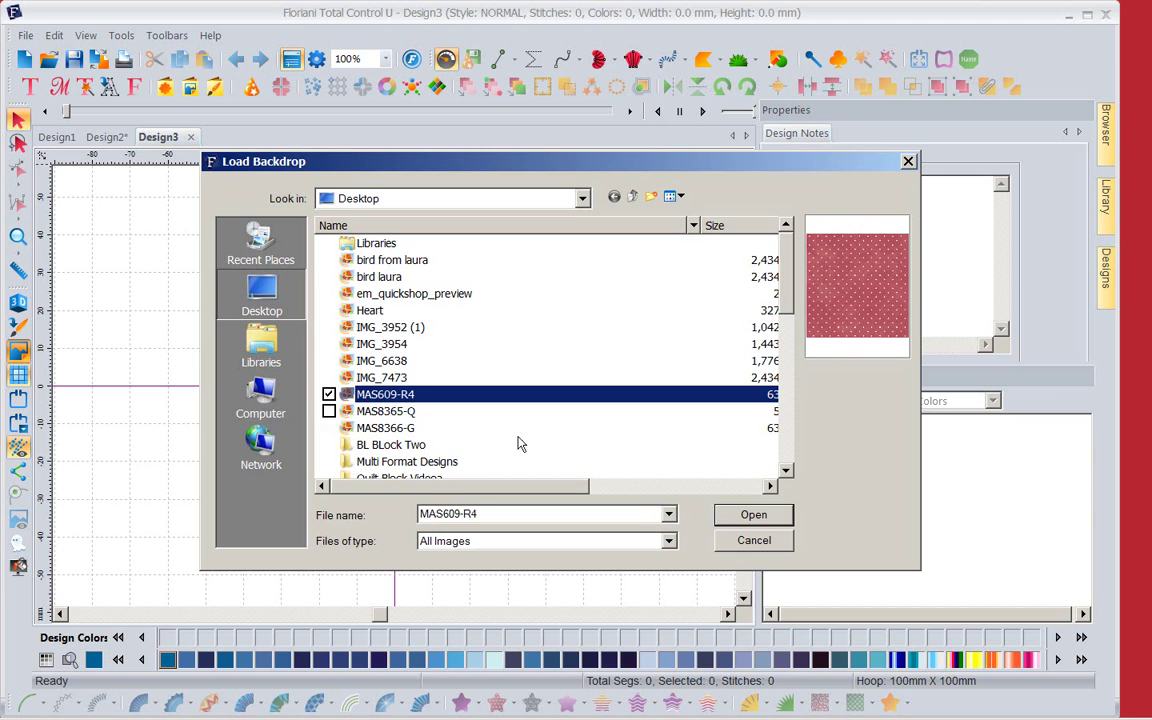
{"action": "left_click", "coordinate": [746, 514]}
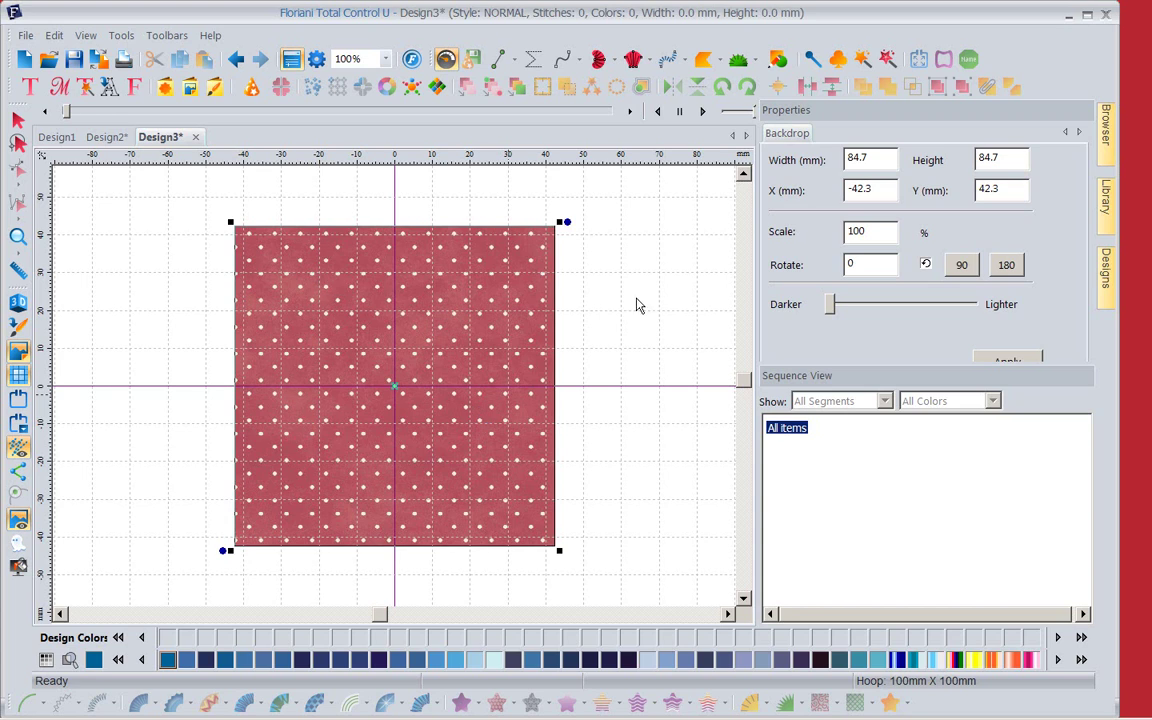
Switch the measurement units to inches and define the backdrop's scale across its full width with a requested length of 3.33 in
{"action": "right_click", "coordinate": [719, 161]}
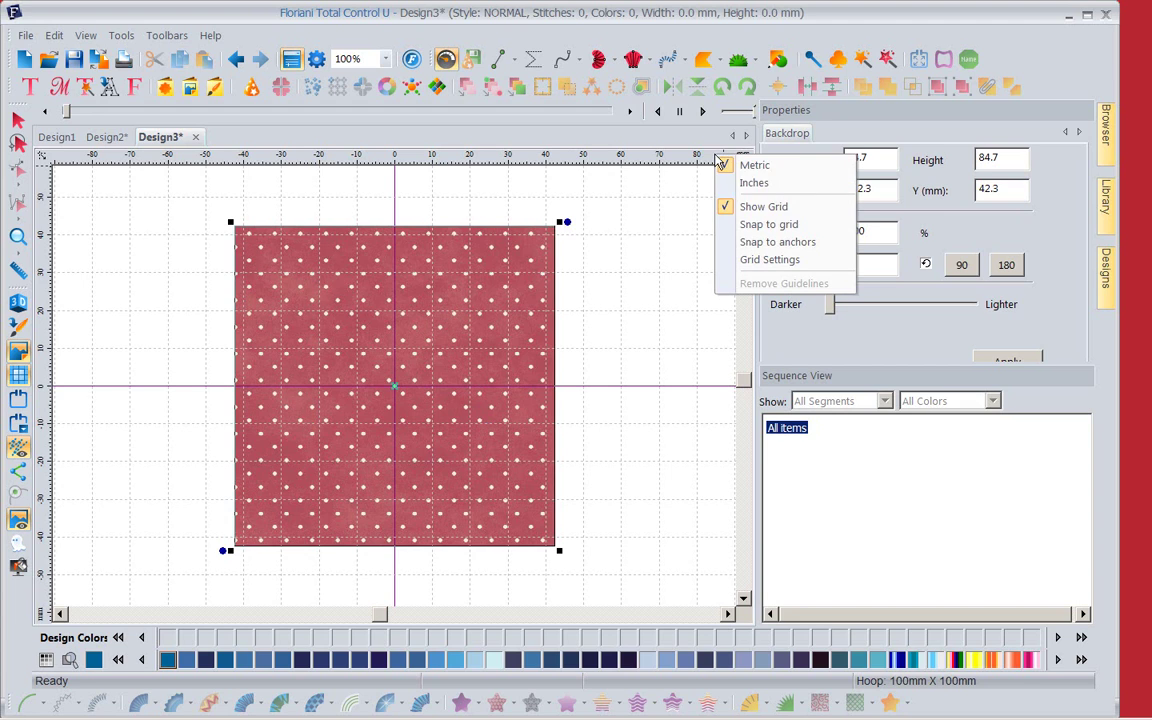
{"action": "left_click", "coordinate": [735, 182]}
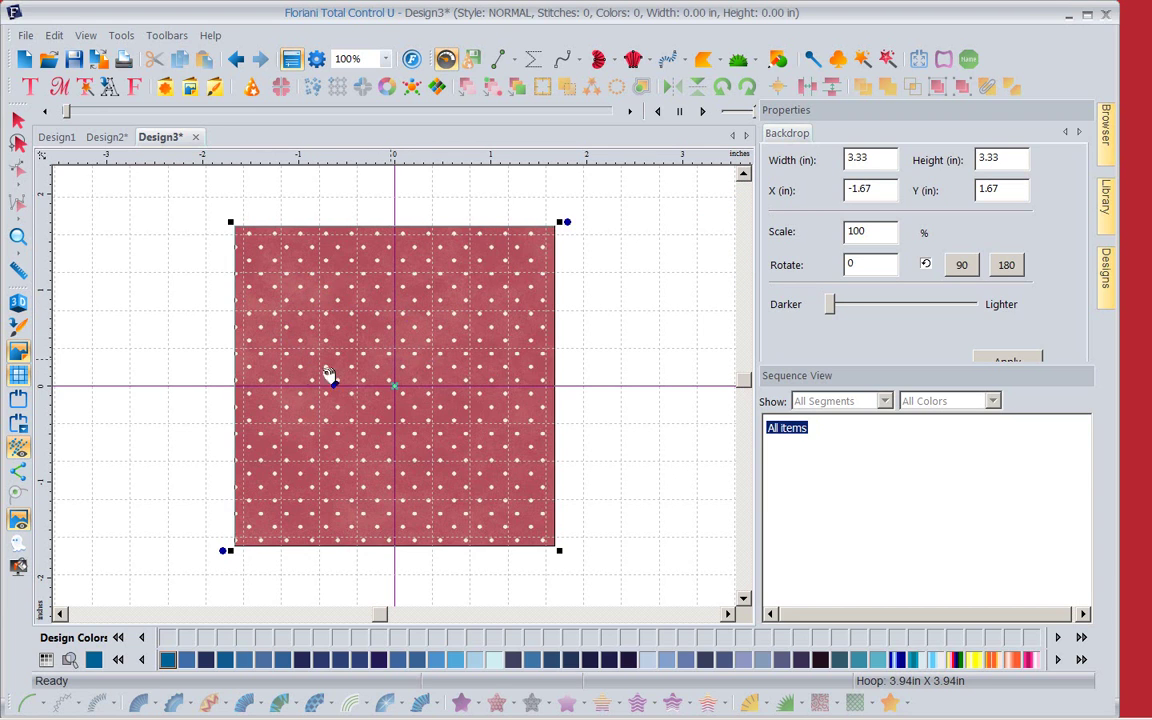
{"action": "right_click", "coordinate": [382, 357]}
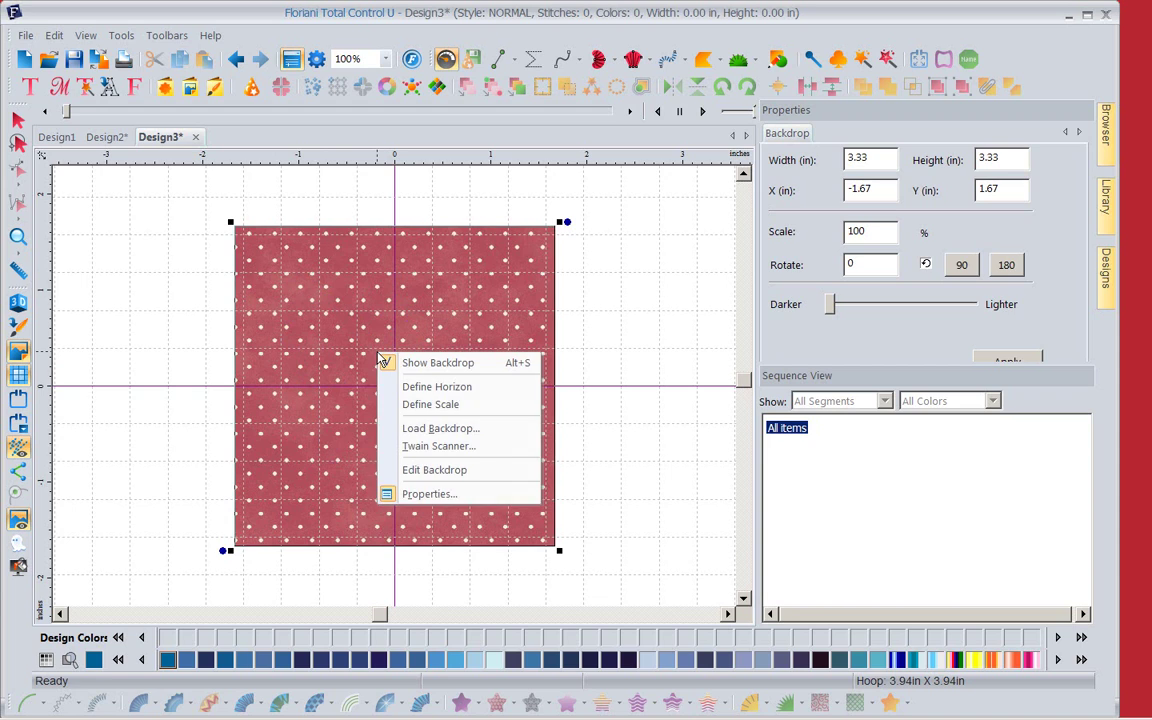
{"action": "left_click", "coordinate": [438, 405]}
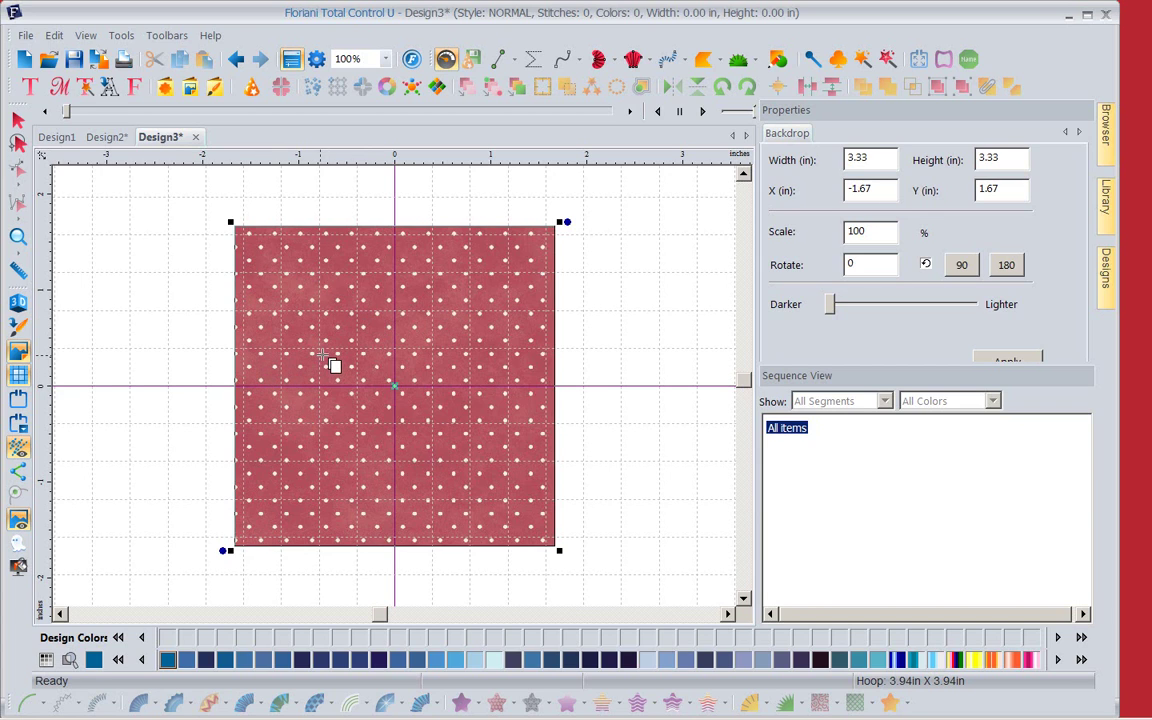
{"action": "left_click", "coordinate": [236, 357]}
{"action": "left_click", "coordinate": [553, 352]}
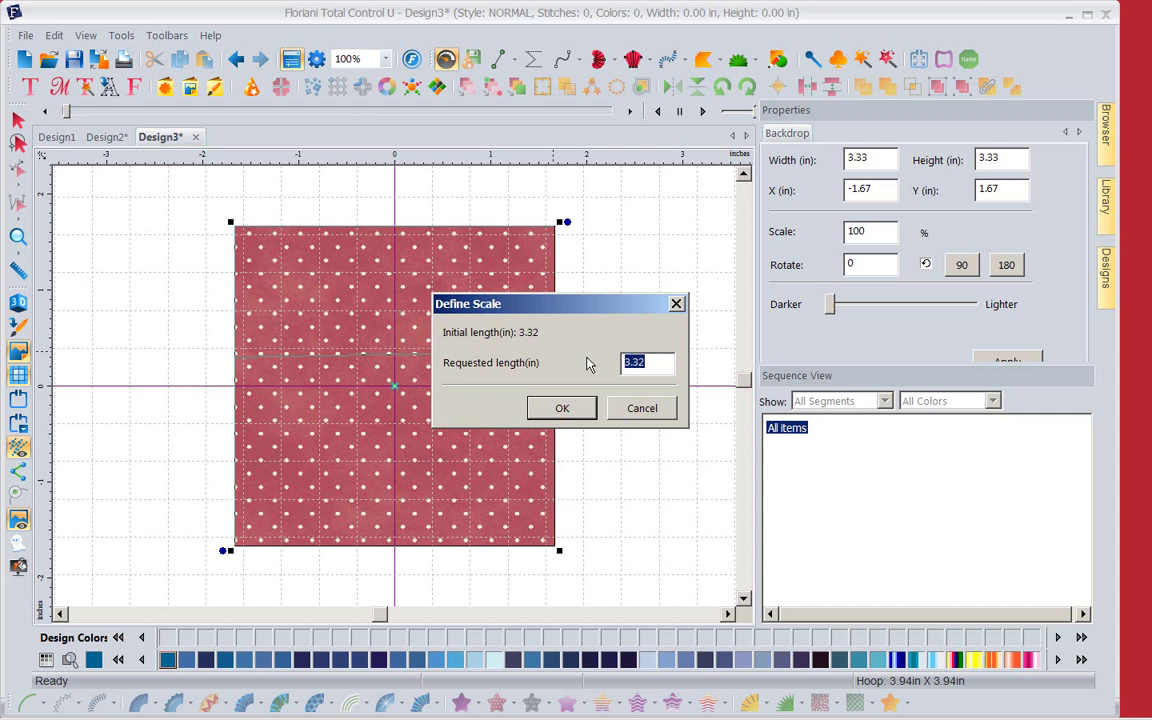
{"action": "type", "text": "3.33"}
{"action": "left_click", "coordinate": [560, 410]}
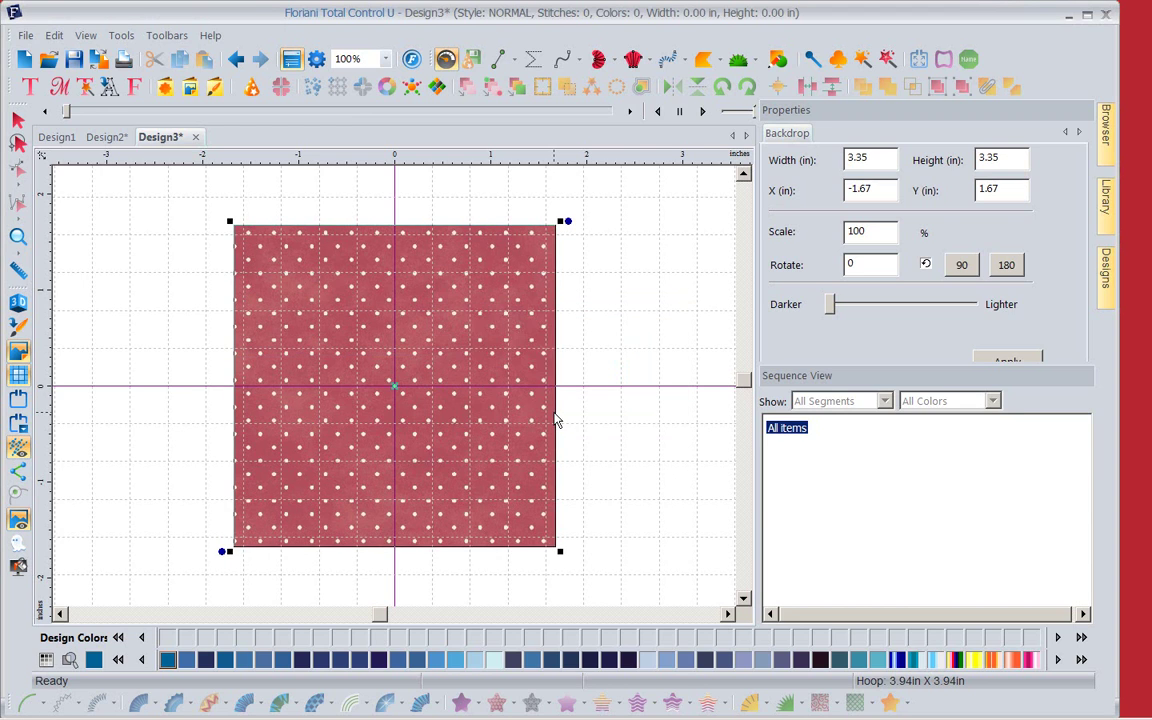